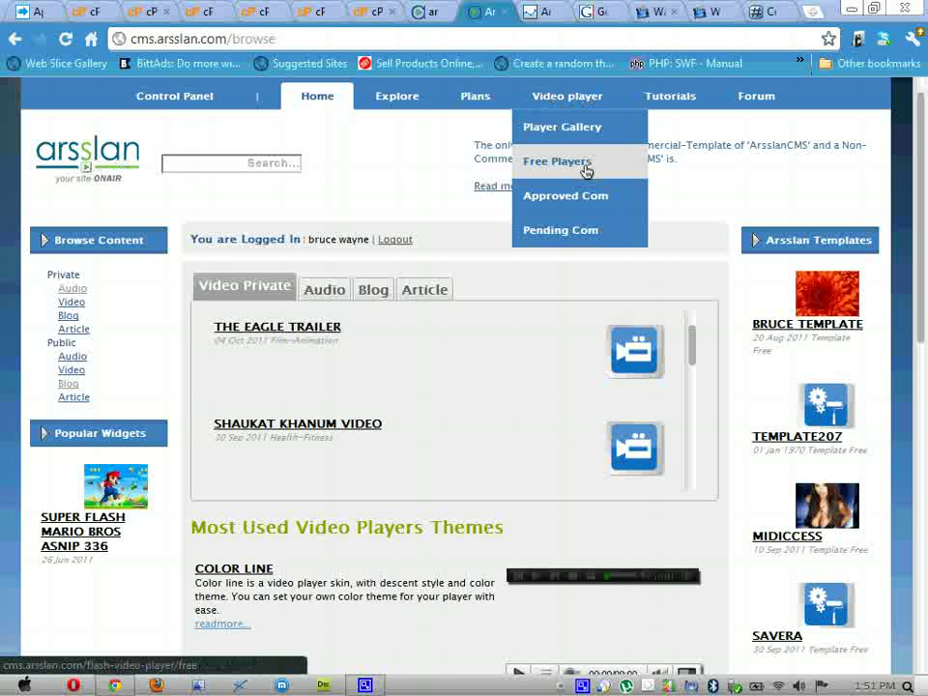
Step: Open the video player gallery and look through the listed commercial player skins
{"action": "left_click", "coordinate": [570, 127]}
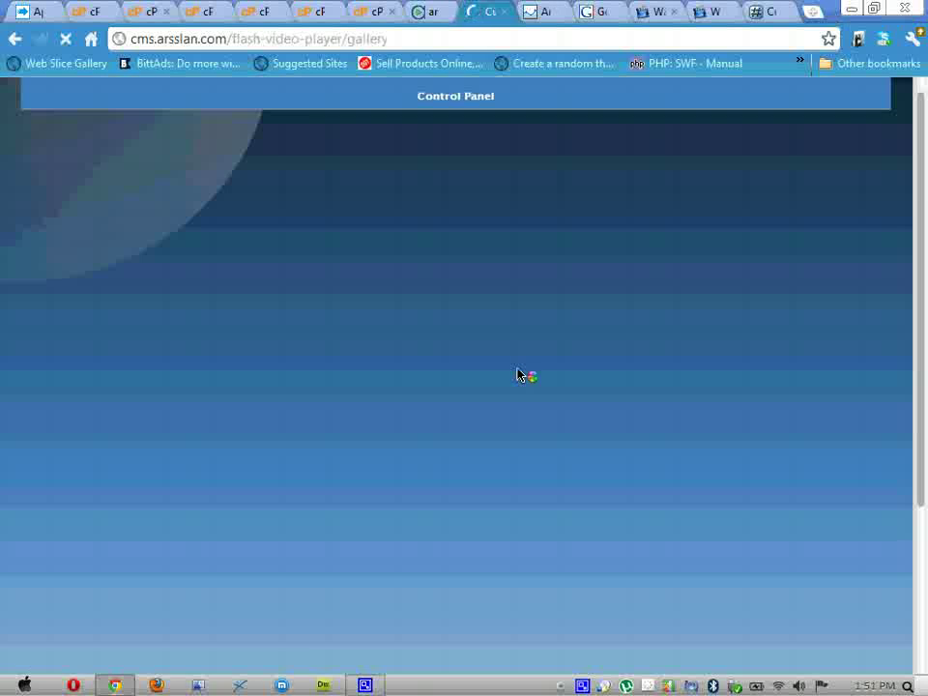
{"action": "scroll", "coordinate": [364, 353], "scroll_direction": "down", "scroll_amount": 5}
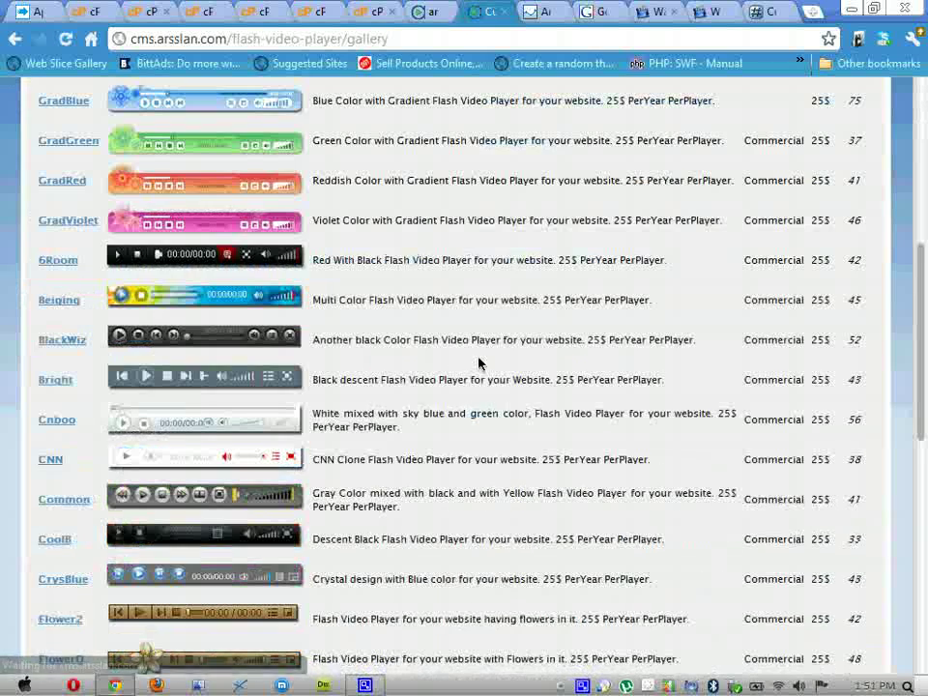
{"action": "scroll", "coordinate": [207, 271], "scroll_direction": "down", "scroll_amount": 2}
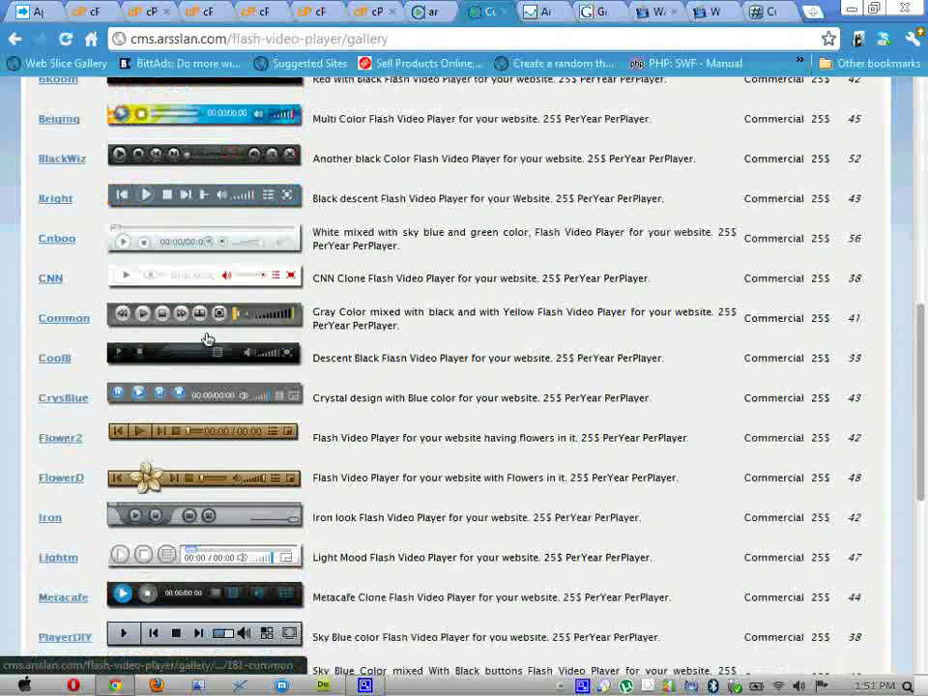
{"action": "scroll", "coordinate": [216, 575], "scroll_direction": "down", "scroll_amount": 4}
{"action": "scroll", "coordinate": [216, 560], "scroll_direction": "up", "scroll_amount": 7}
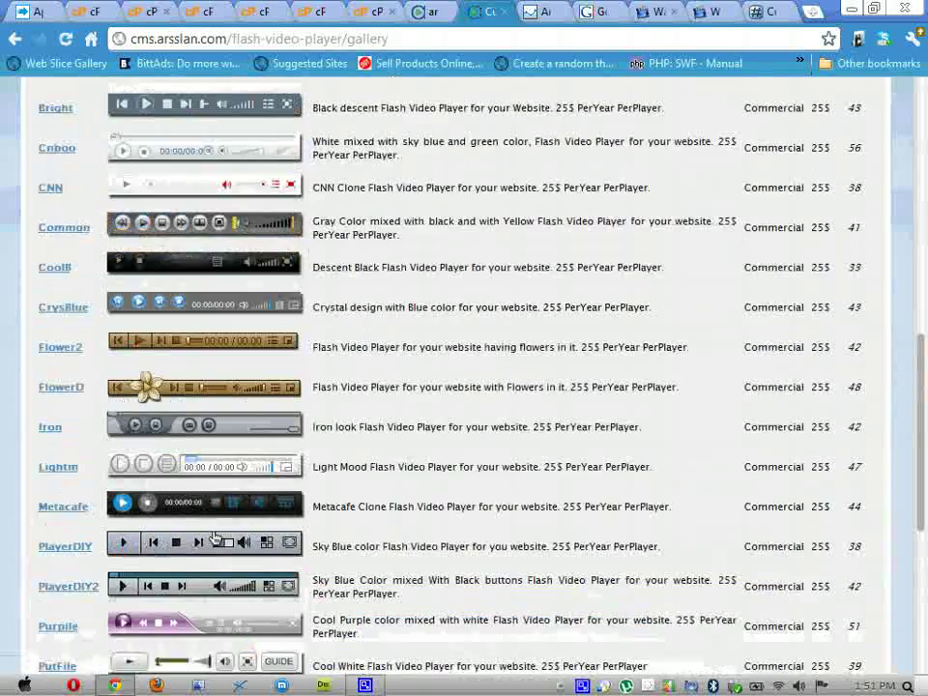
{"action": "scroll", "coordinate": [215, 537], "scroll_direction": "down", "scroll_amount": 6}
{"action": "scroll", "coordinate": [218, 542], "scroll_direction": "up", "scroll_amount": 5}
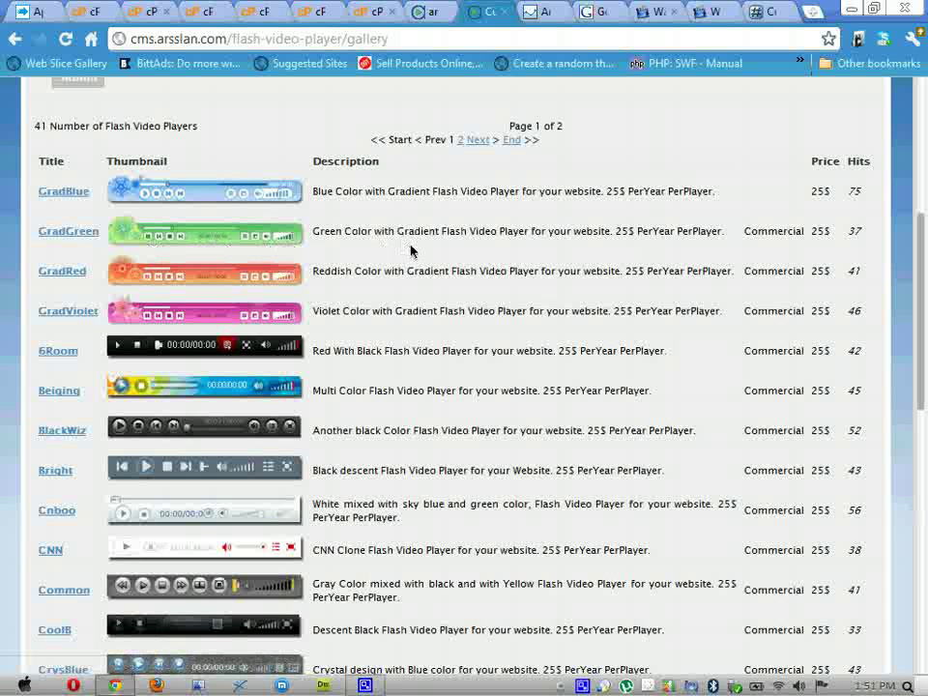
{"action": "scroll", "coordinate": [433, 301], "scroll_direction": "up", "scroll_amount": 3}
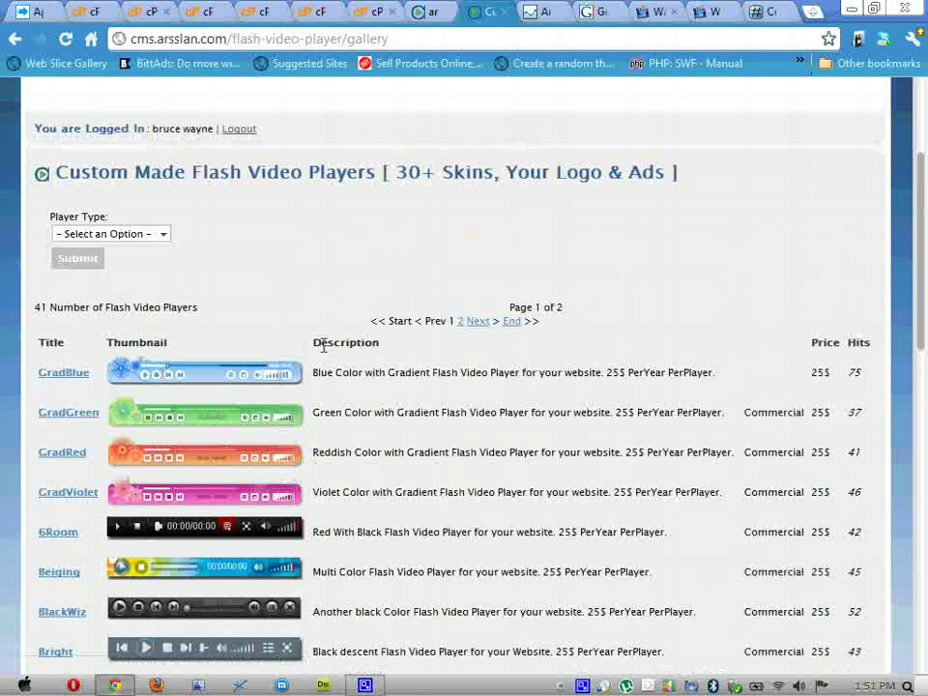
Step: Filter the gallery by the Non-Commercial player type and look over the matching skins
{"action": "left_click", "coordinate": [97, 235]}
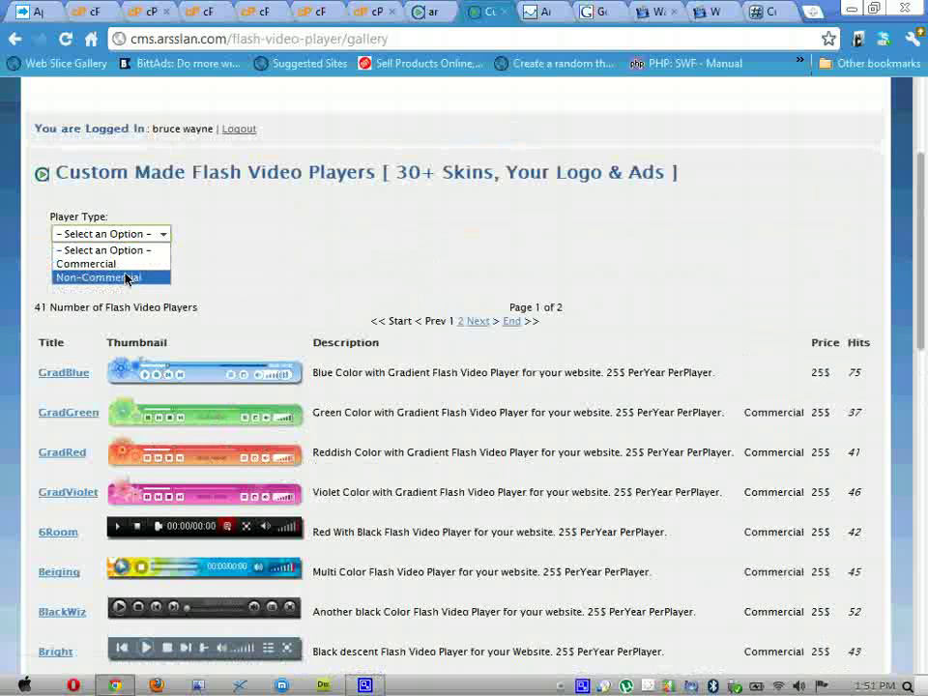
{"action": "left_click", "coordinate": [126, 278]}
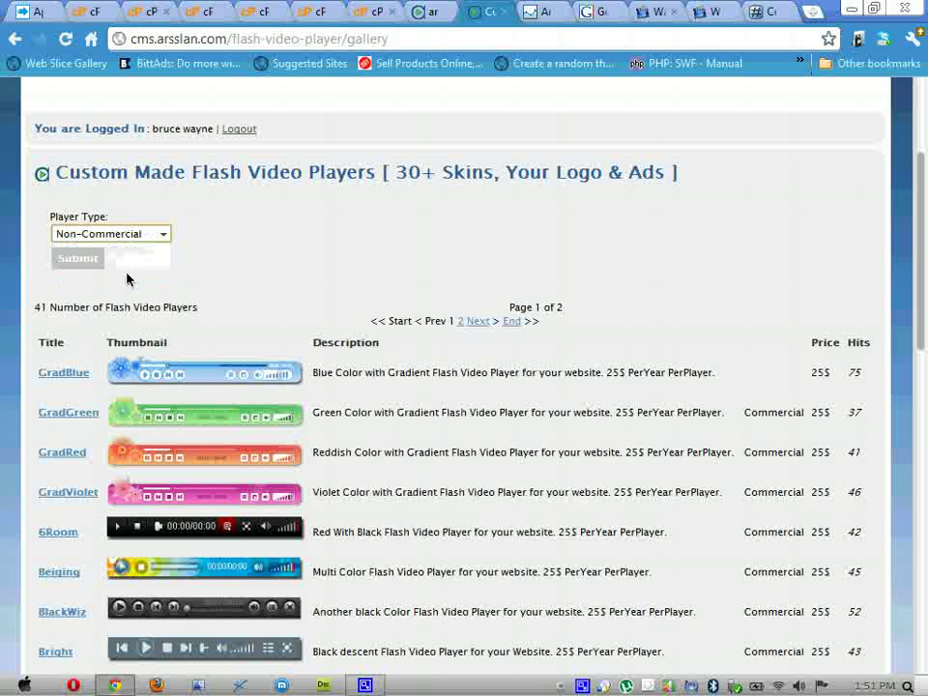
{"action": "left_click", "coordinate": [75, 258]}
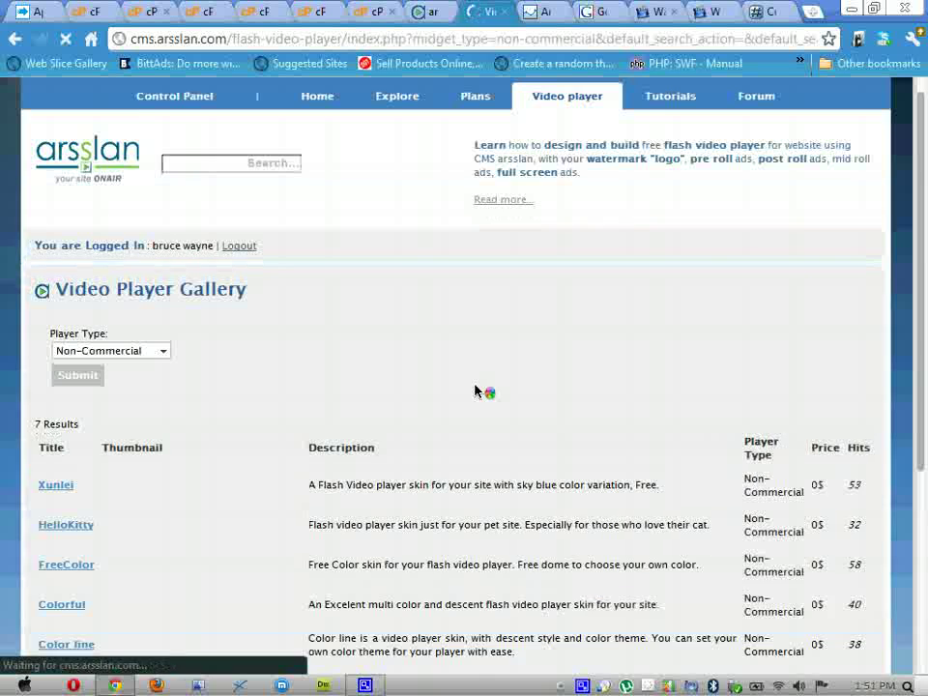
{"action": "scroll", "coordinate": [474, 391], "scroll_direction": "down", "scroll_amount": 3}
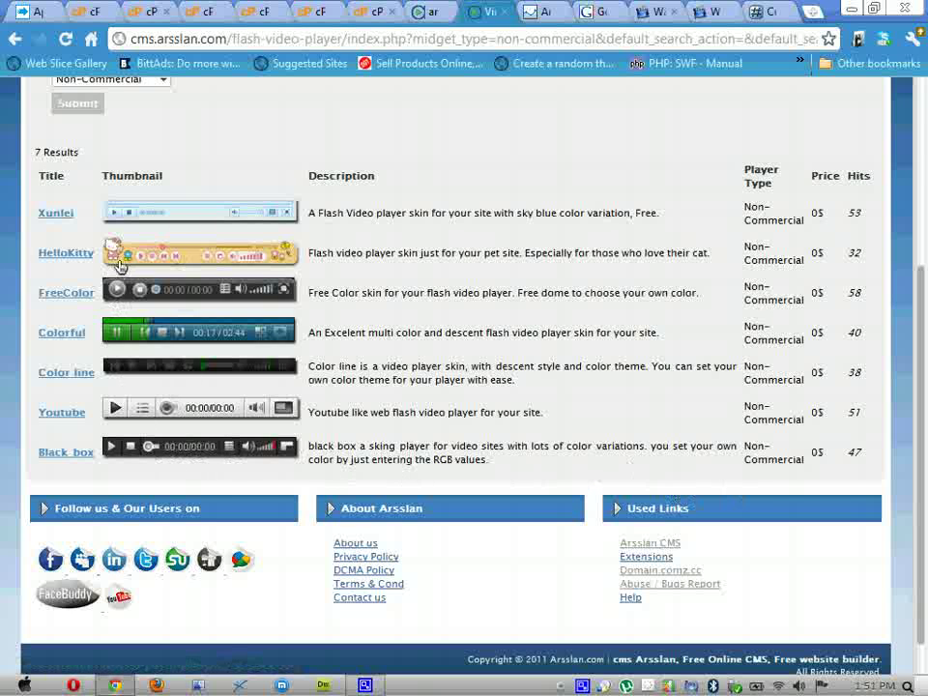
{"action": "scroll", "coordinate": [427, 436], "scroll_direction": "up", "scroll_amount": 3}
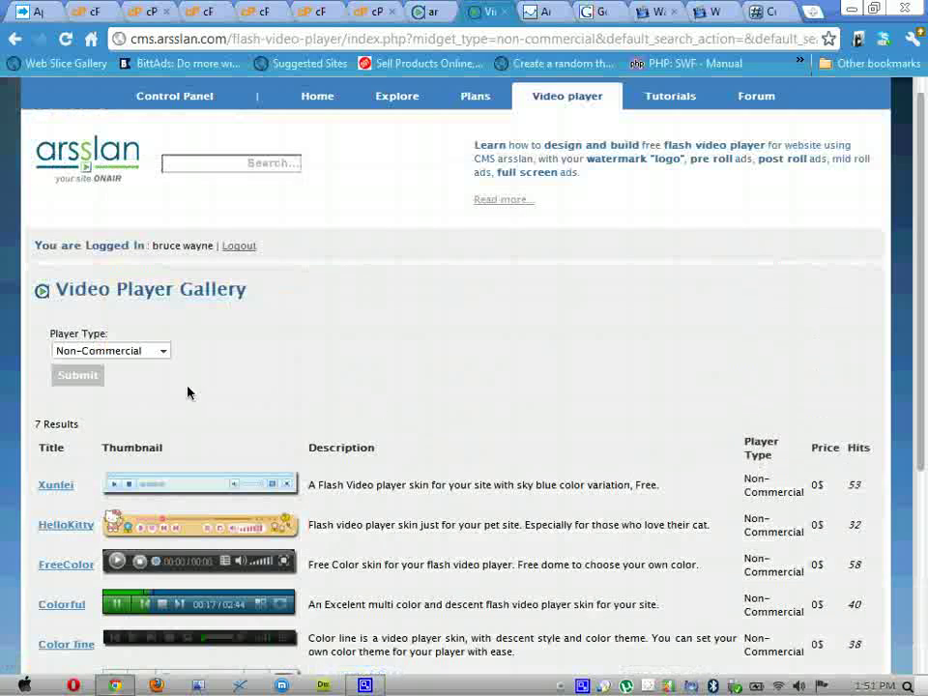
Step: Open the list of free players and start a new non-commercial player
{"action": "mouse_move", "coordinate": [561, 96]}
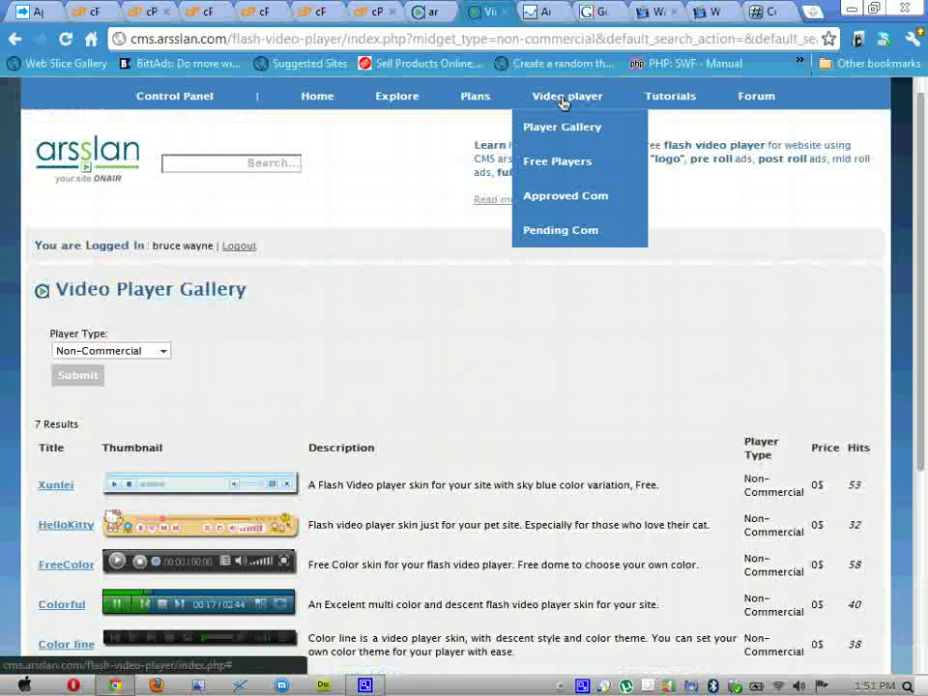
{"action": "left_click", "coordinate": [567, 174]}
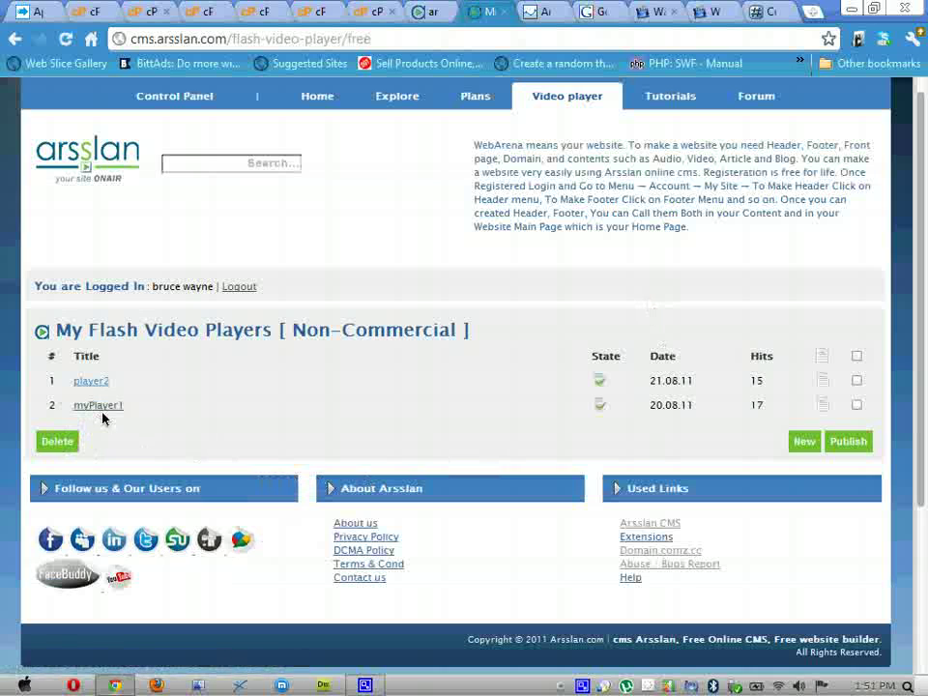
{"action": "left_click", "coordinate": [801, 445]}
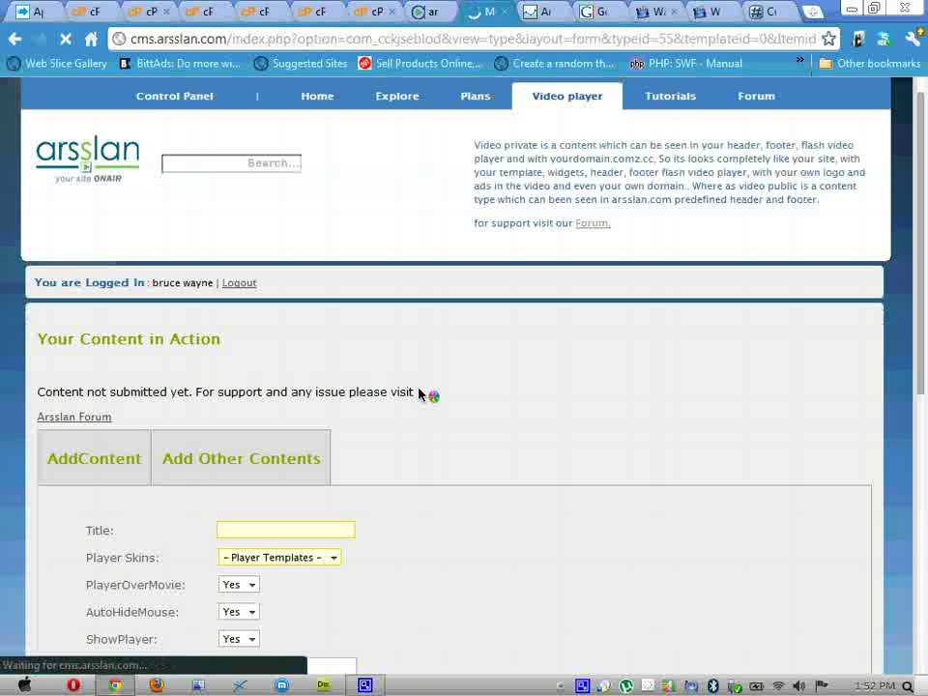
Step: Examine the settings offered in the new player form, from the title down to the replay options
{"action": "scroll", "coordinate": [449, 437], "scroll_direction": "down", "scroll_amount": 2}
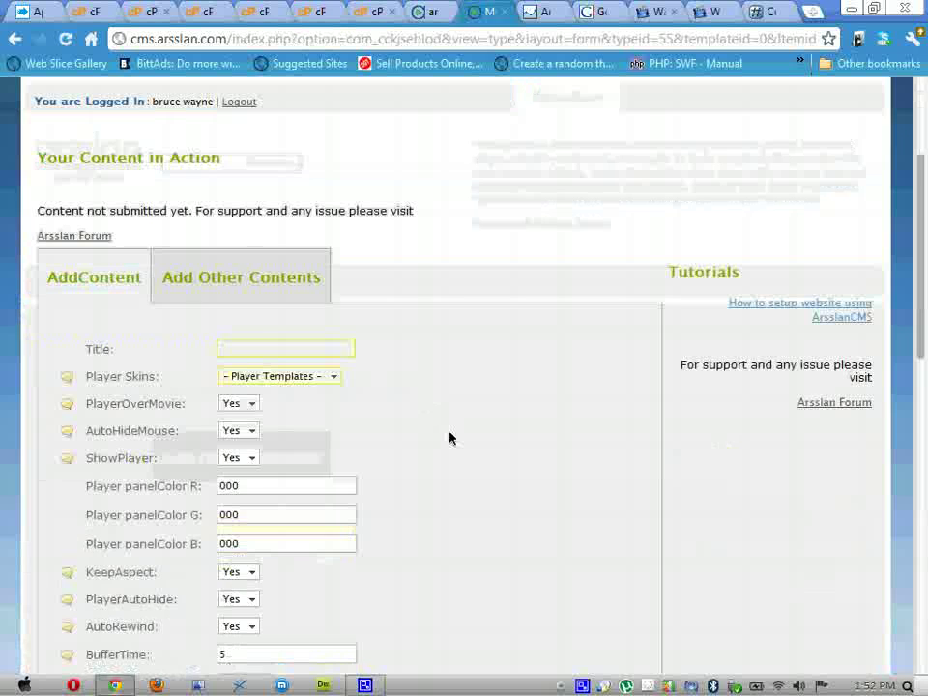
{"action": "scroll", "coordinate": [450, 438], "scroll_direction": "down", "scroll_amount": 2}
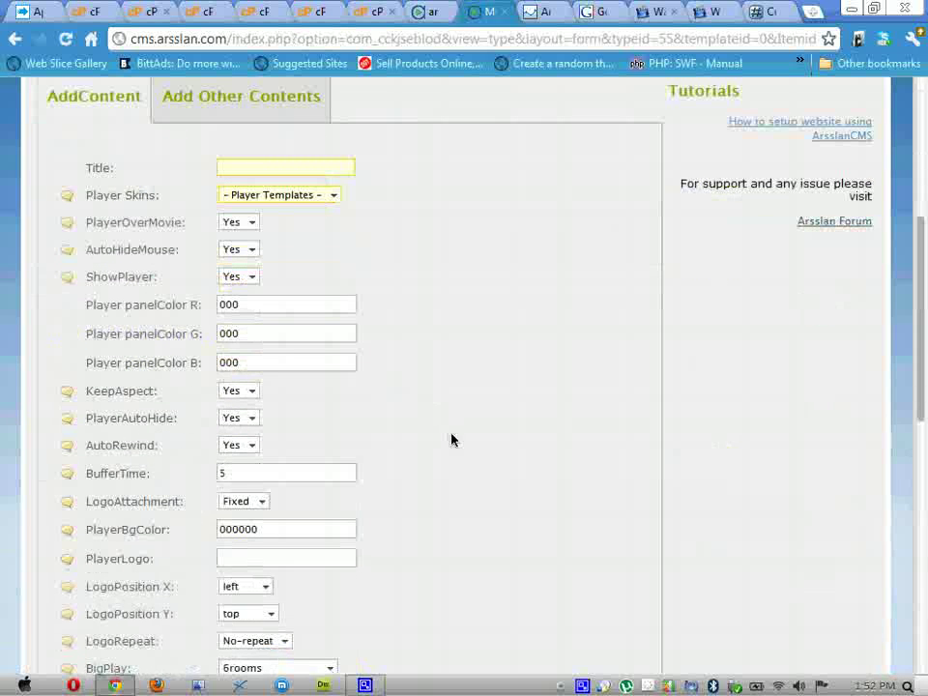
{"action": "scroll", "coordinate": [481, 437], "scroll_direction": "down", "scroll_amount": 2}
{"action": "scroll", "coordinate": [192, 513], "scroll_direction": "down", "scroll_amount": 2}
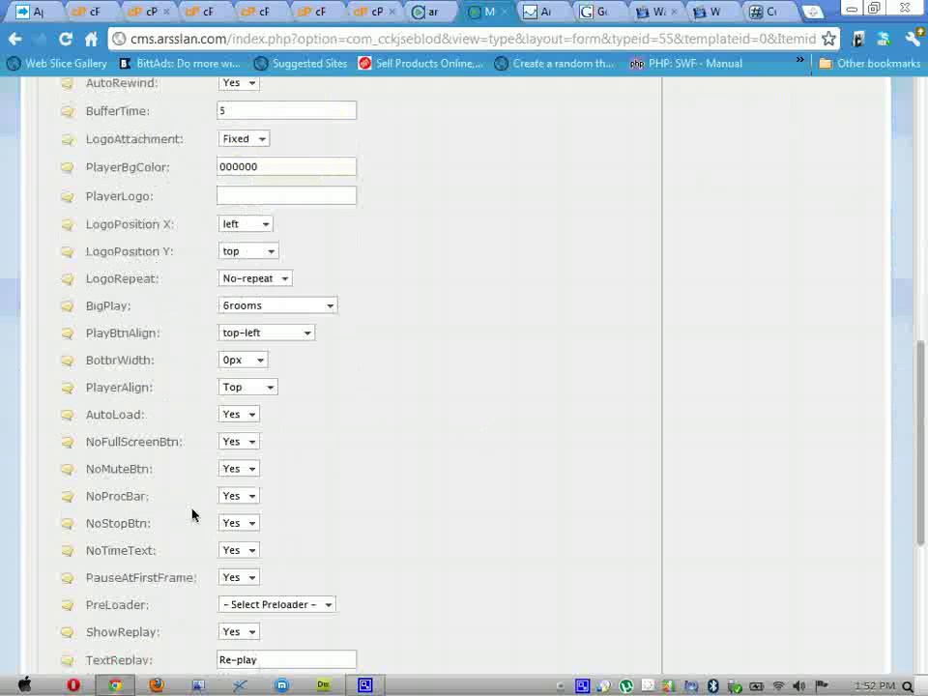
{"action": "scroll", "coordinate": [192, 513], "scroll_direction": "down", "scroll_amount": 3}
{"action": "scroll", "coordinate": [187, 504], "scroll_direction": "up", "scroll_amount": 8}
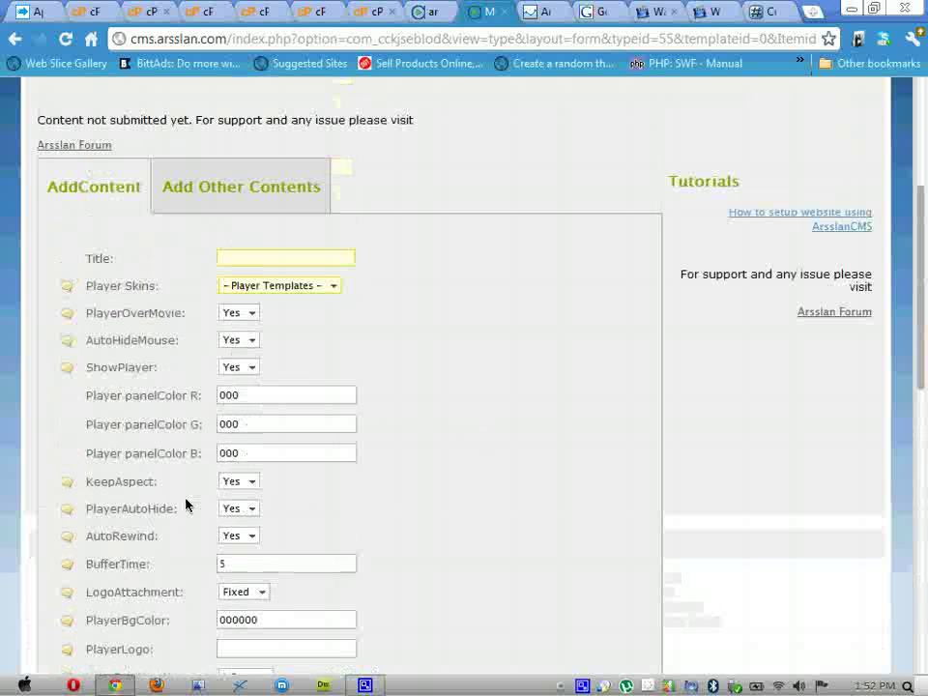
{"action": "scroll", "coordinate": [156, 400], "scroll_direction": "down", "scroll_amount": 7}
{"action": "scroll", "coordinate": [158, 406], "scroll_direction": "up", "scroll_amount": 3}
{"action": "scroll", "coordinate": [159, 424], "scroll_direction": "up", "scroll_amount": 3}
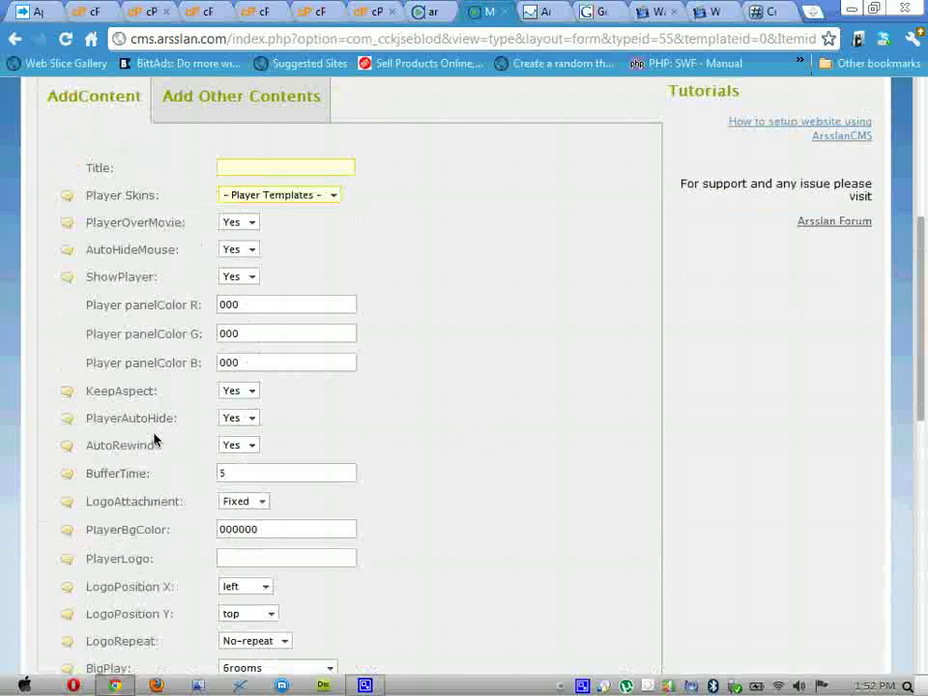
Step: View the available player skins without choosing one and review the rest of the new player's logo, alignment and button settings
{"action": "left_click", "coordinate": [296, 197]}
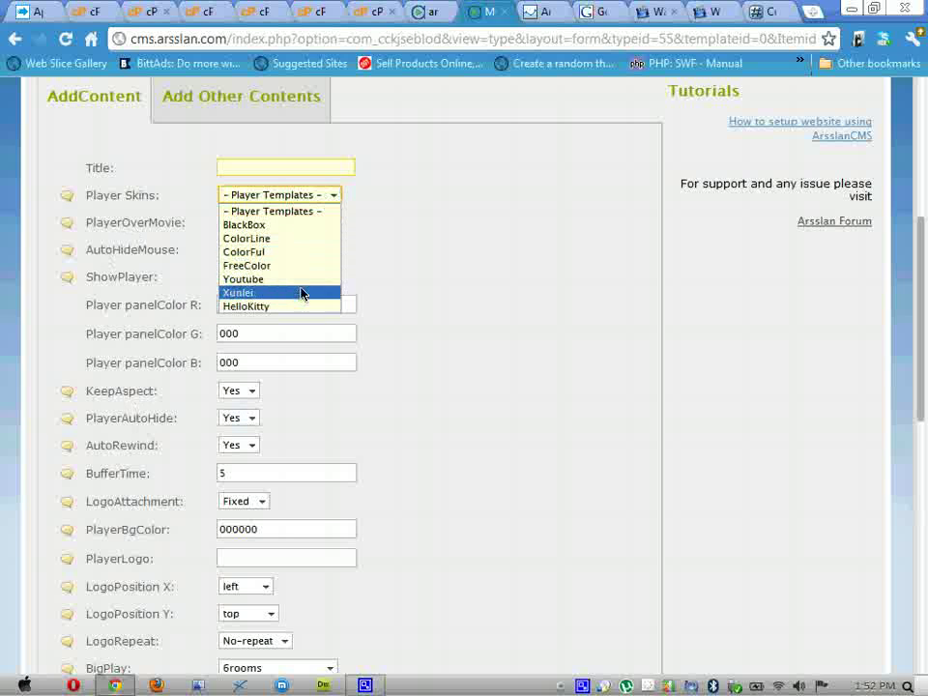
{"action": "left_click", "coordinate": [421, 243]}
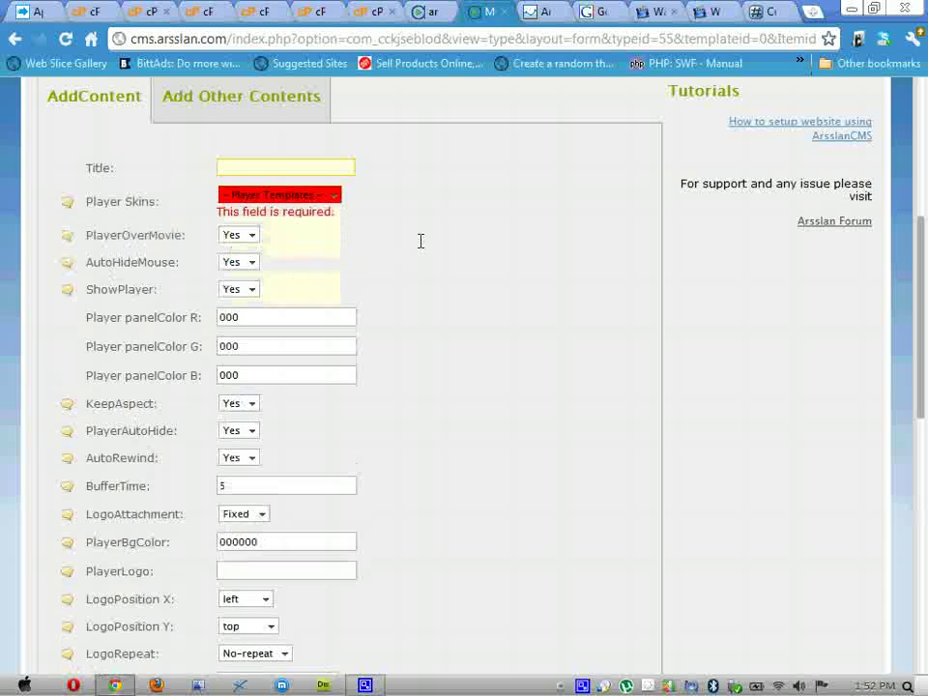
{"action": "scroll", "coordinate": [481, 302], "scroll_direction": "down", "scroll_amount": 2}
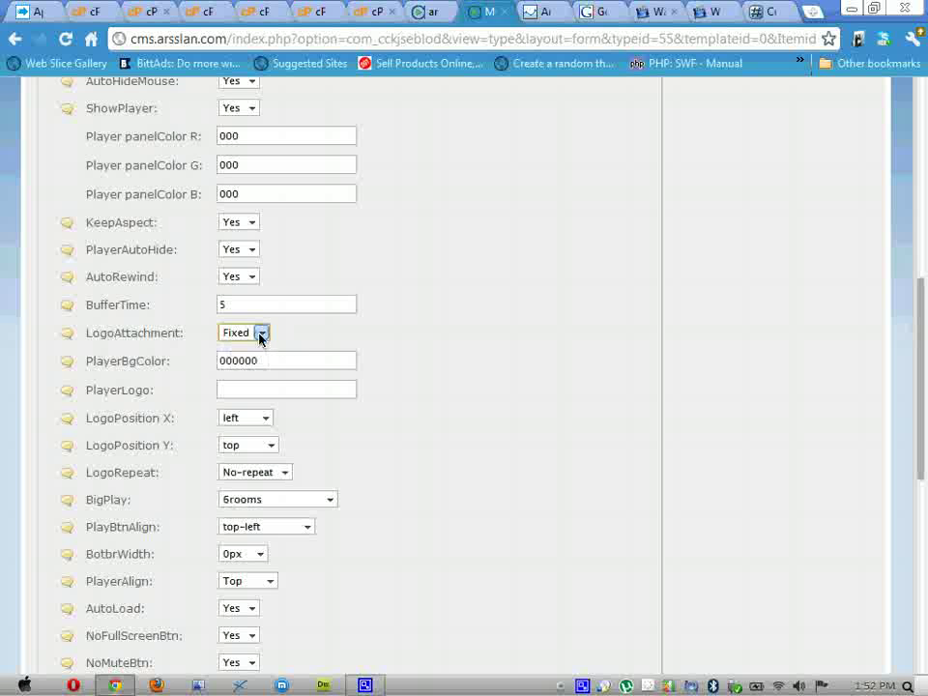
{"action": "scroll", "coordinate": [387, 338], "scroll_direction": "down", "scroll_amount": 3}
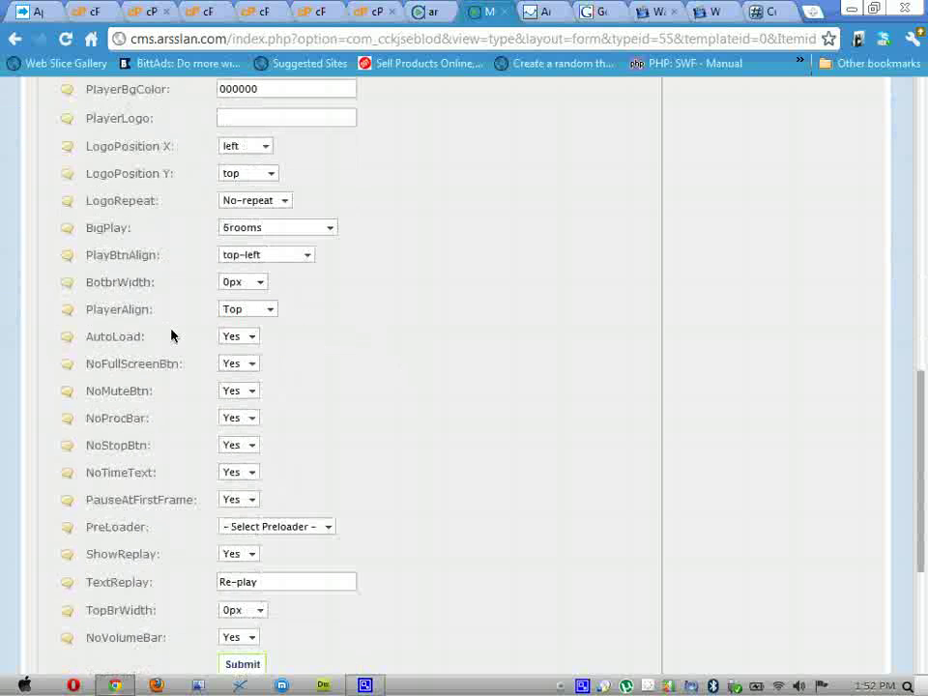
{"action": "scroll", "coordinate": [180, 444], "scroll_direction": "down", "scroll_amount": 2}
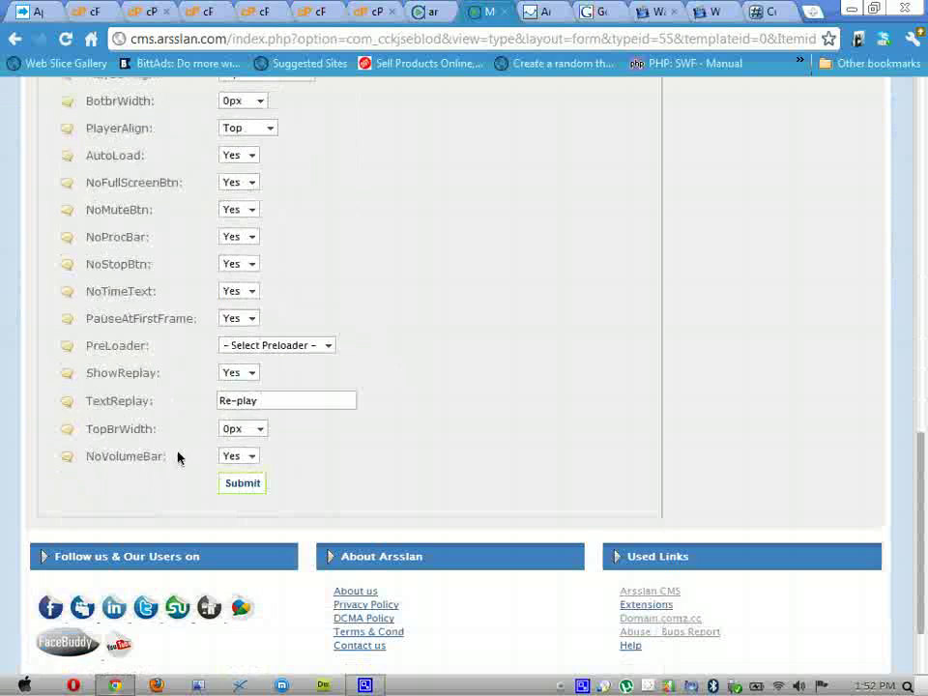
{"action": "scroll", "coordinate": [178, 457], "scroll_direction": "up", "scroll_amount": 3}
{"action": "scroll", "coordinate": [178, 454], "scroll_direction": "up", "scroll_amount": 5}
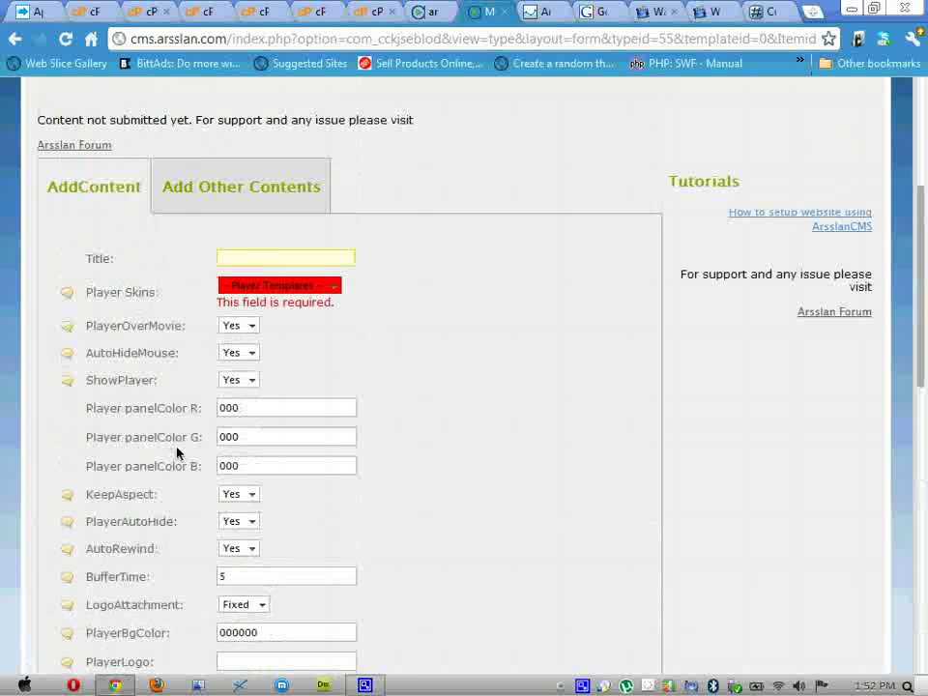
{"action": "scroll", "coordinate": [174, 406], "scroll_direction": "up", "scroll_amount": 3}
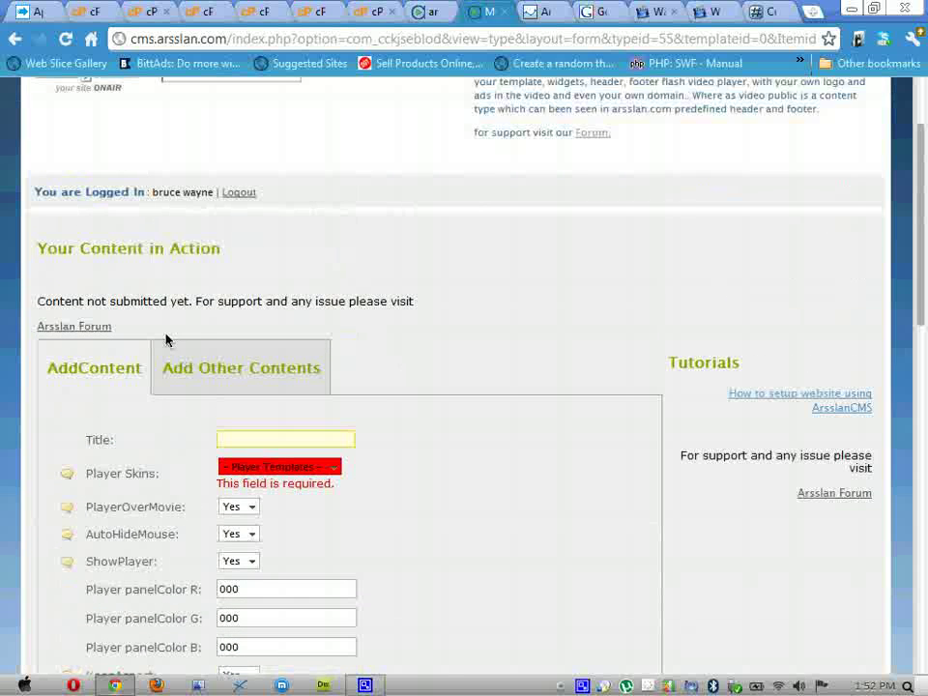
Step: Open the list of approved commercial players and open player1 for editing
{"action": "mouse_move", "coordinate": [567, 96]}
{"action": "left_click", "coordinate": [574, 196]}
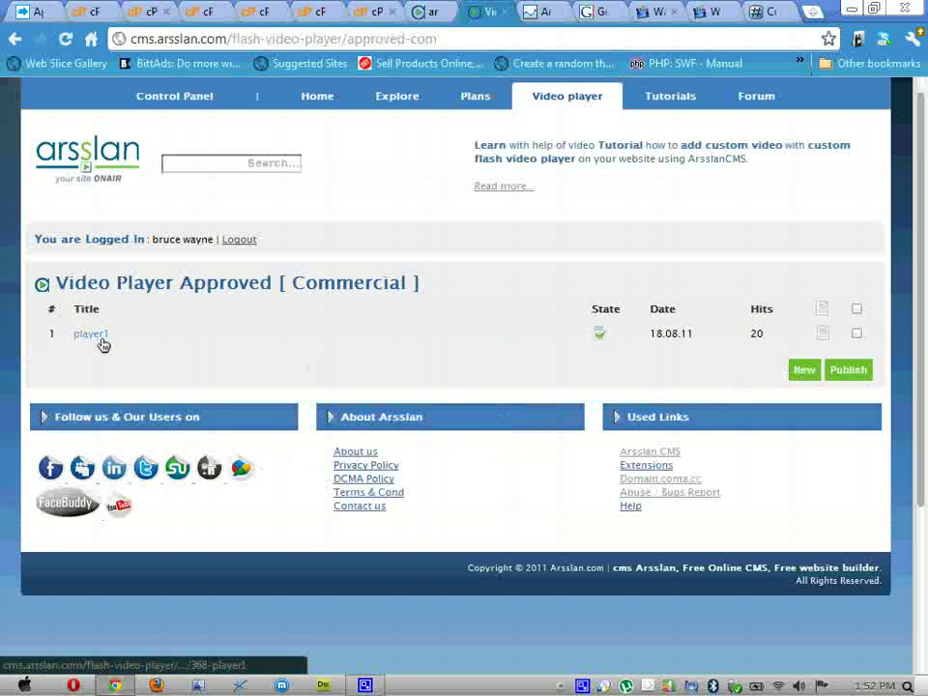
{"action": "left_click", "coordinate": [821, 339]}
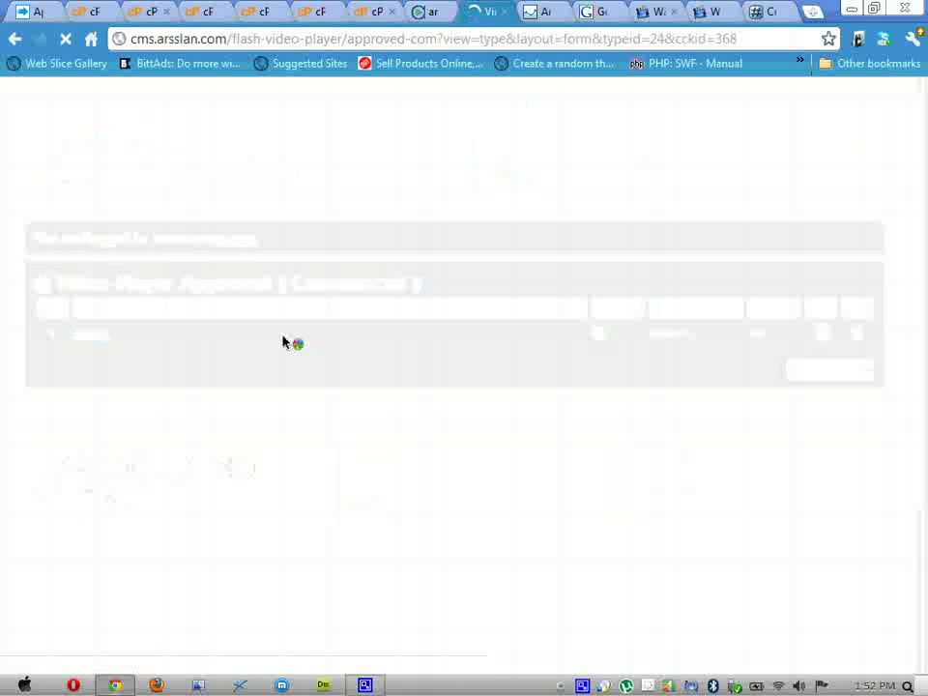
Step: Bring the player1 preview fully into view and start its playback
{"action": "scroll", "coordinate": [25, 364], "scroll_direction": "down", "scroll_amount": 4}
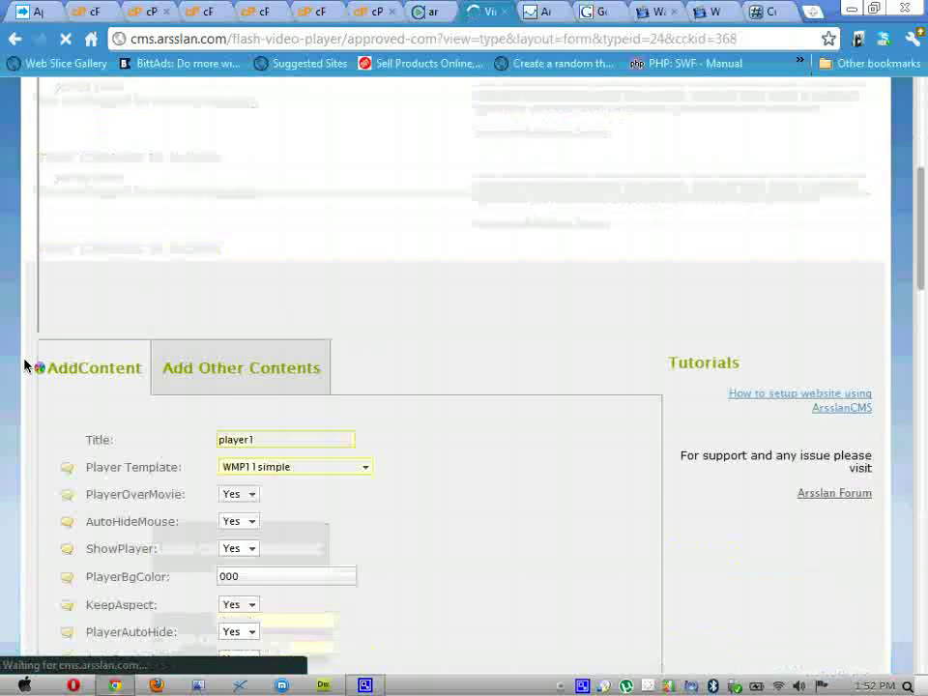
{"action": "scroll", "coordinate": [24, 364], "scroll_direction": "down", "scroll_amount": 3}
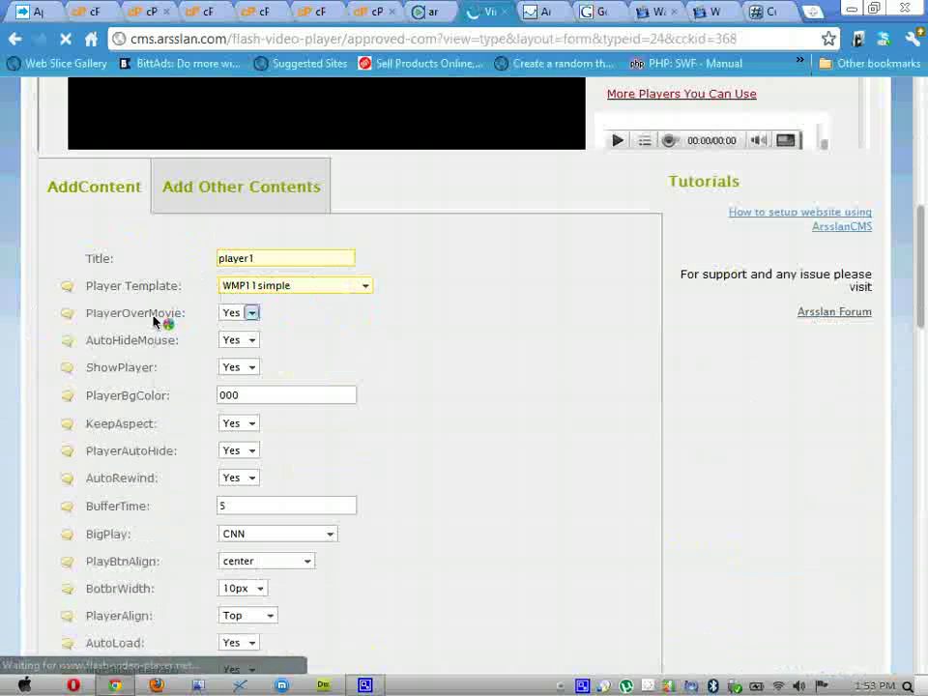
{"action": "scroll", "coordinate": [153, 322], "scroll_direction": "up", "scroll_amount": 3}
{"action": "scroll", "coordinate": [190, 252], "scroll_direction": "down", "scroll_amount": 3}
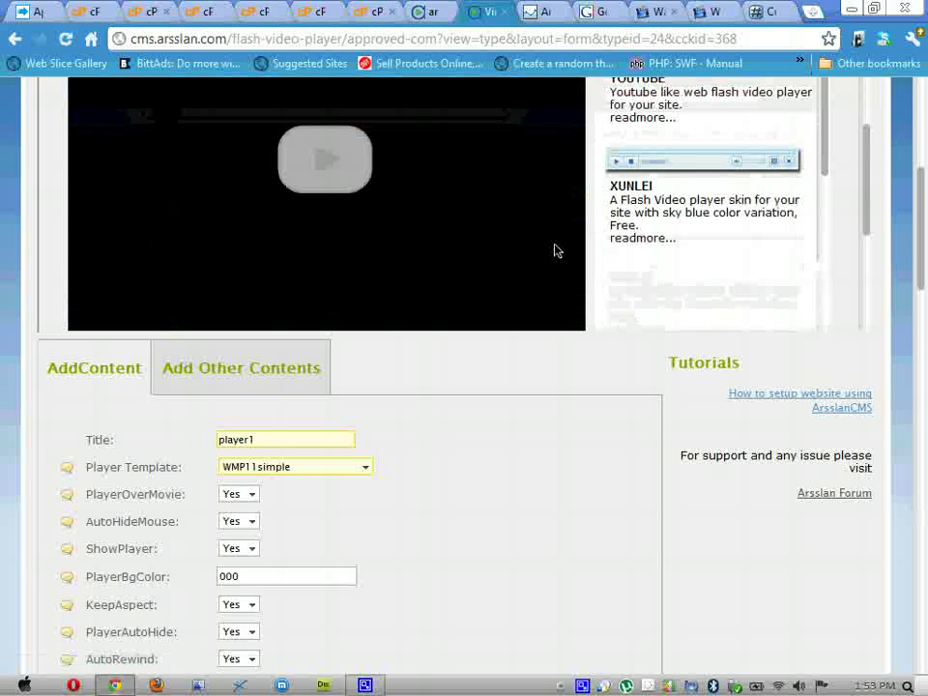
{"action": "left_click_drag", "start_coordinate": [921, 284], "coordinate": [920, 254]}
{"action": "left_click_drag", "start_coordinate": [872, 307], "coordinate": [866, 296]}
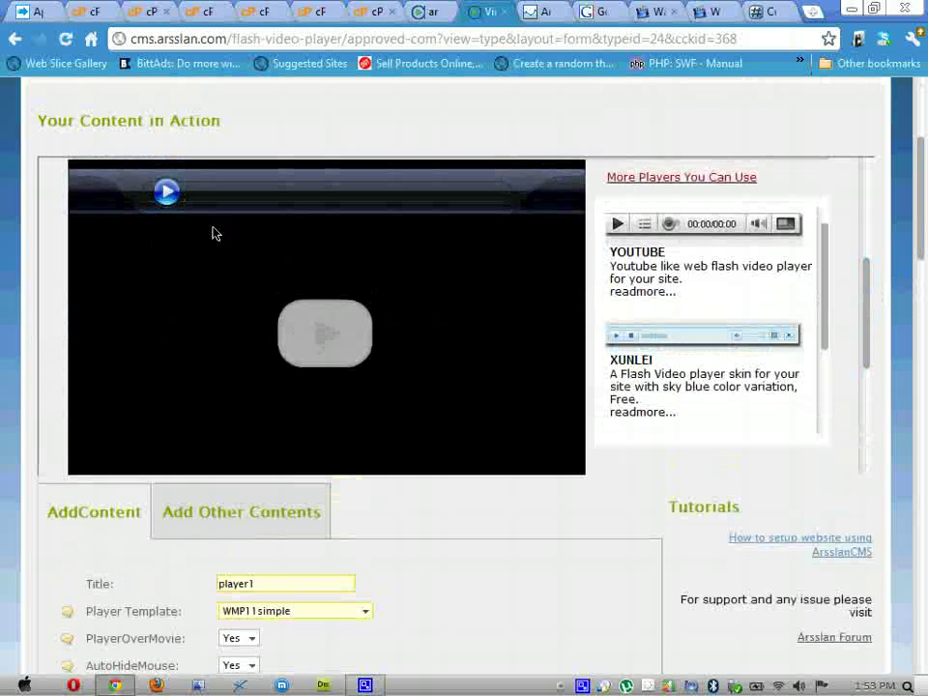
{"action": "left_click", "coordinate": [327, 342]}
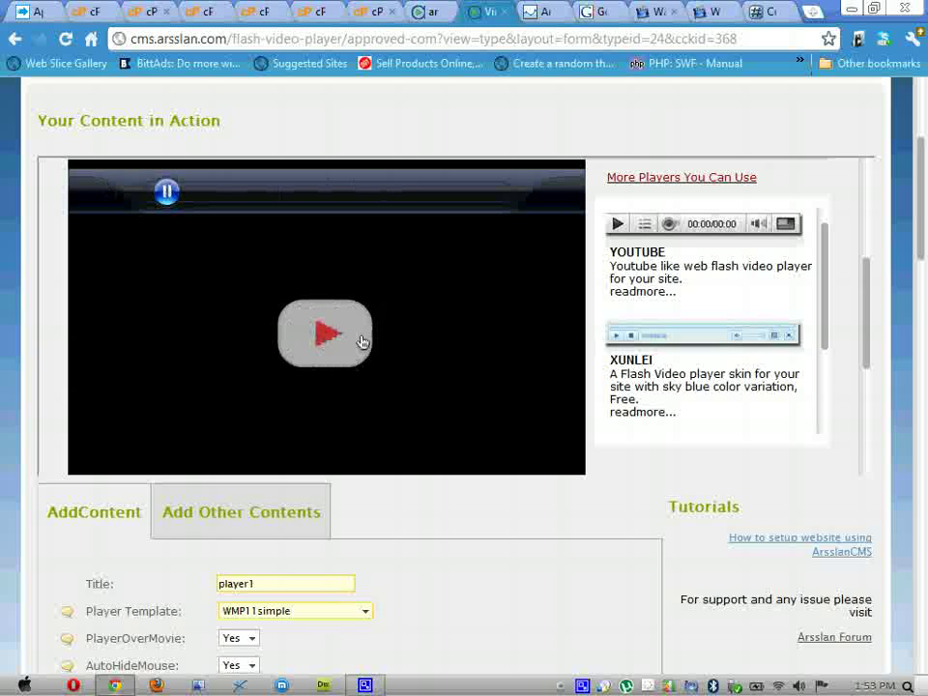
Step: Examine player1's settings down to the watermark and advertisement sections
{"action": "scroll", "coordinate": [37, 361], "scroll_direction": "down", "scroll_amount": 3}
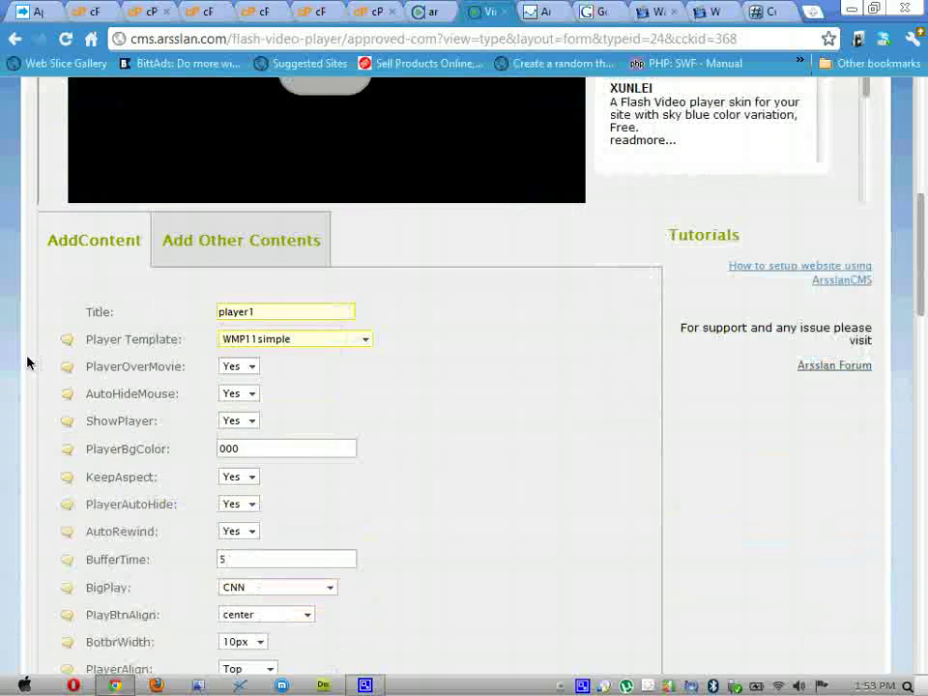
{"action": "scroll", "coordinate": [23, 385], "scroll_direction": "down", "scroll_amount": 4}
{"action": "scroll", "coordinate": [23, 386], "scroll_direction": "down", "scroll_amount": 3}
{"action": "scroll", "coordinate": [23, 385], "scroll_direction": "down", "scroll_amount": 1}
{"action": "scroll", "coordinate": [38, 408], "scroll_direction": "down", "scroll_amount": 2}
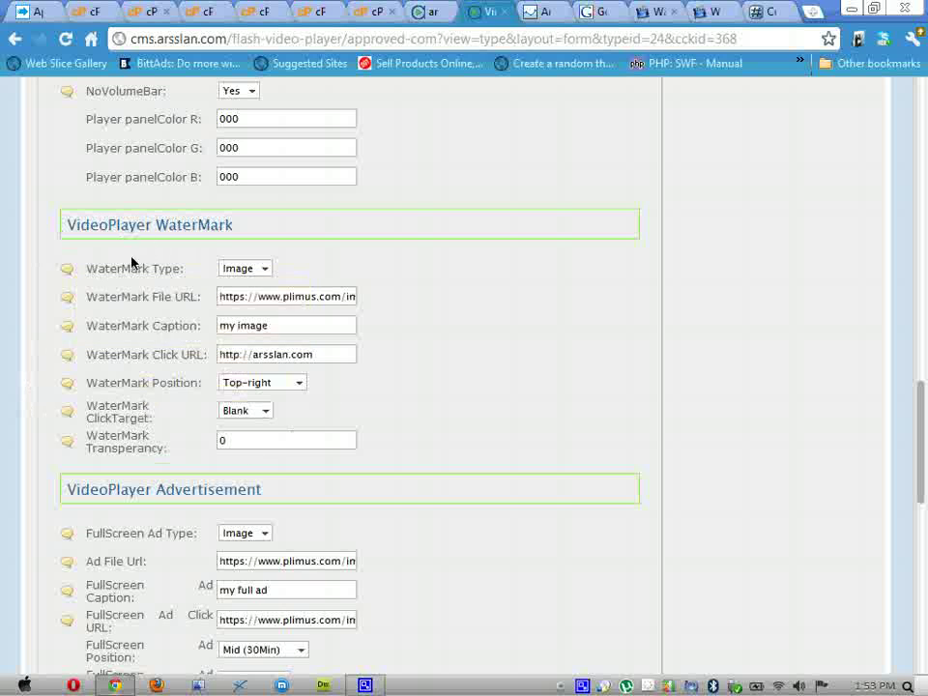
Step: View the available watermark type, position and click target options for player1 without changing any of them
{"action": "left_click", "coordinate": [267, 269]}
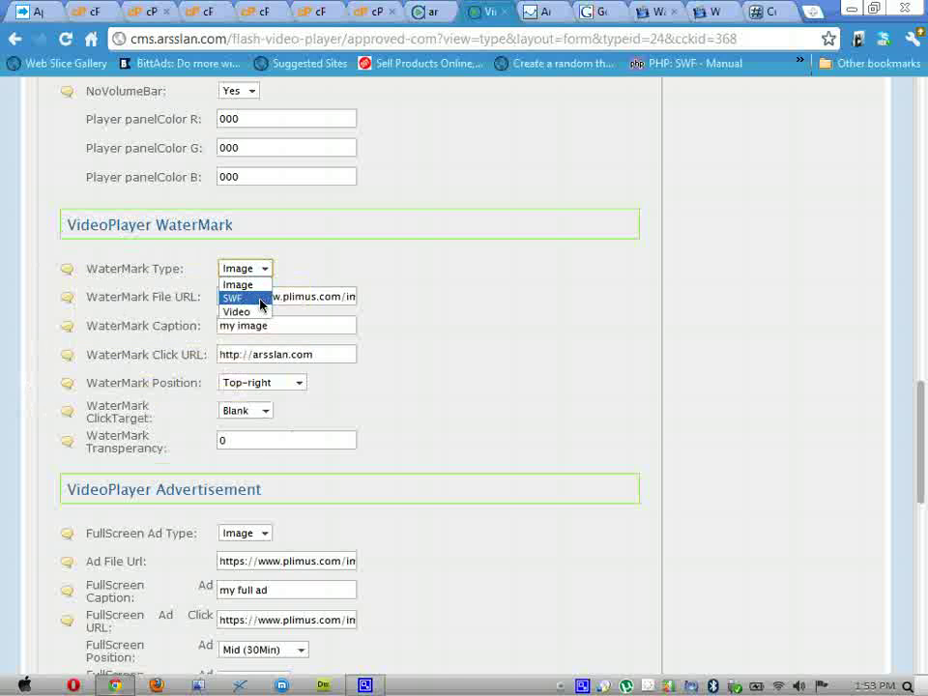
{"action": "left_click", "coordinate": [353, 259]}
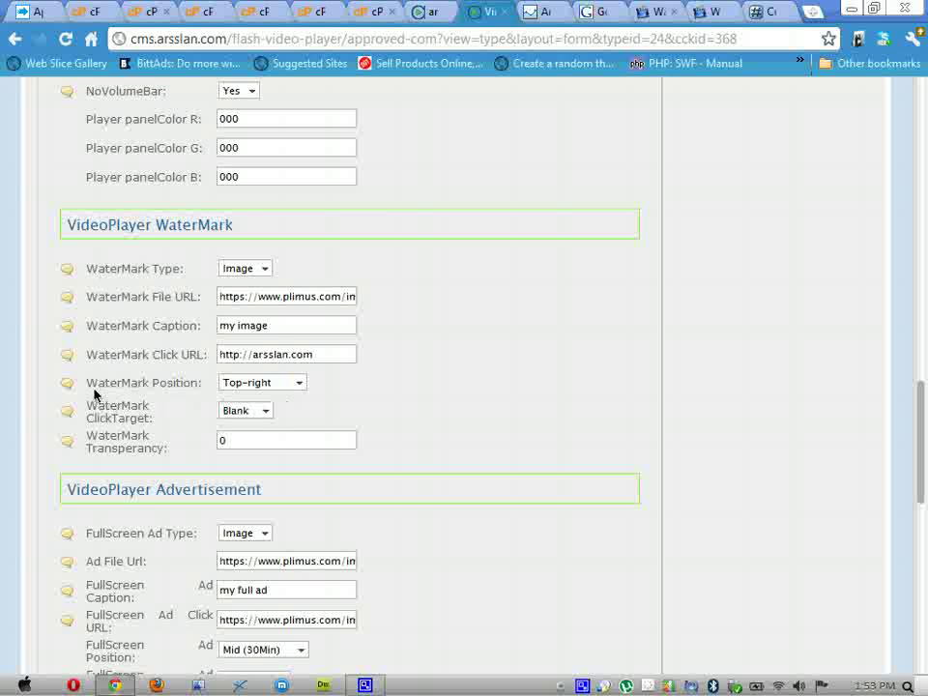
{"action": "left_click", "coordinate": [241, 384]}
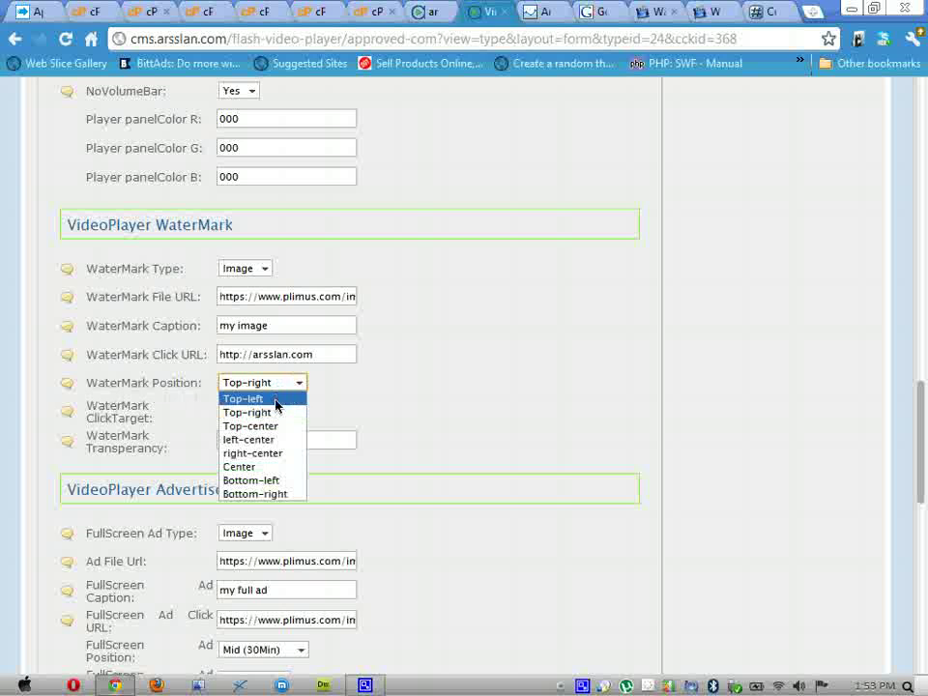
{"action": "left_click", "coordinate": [460, 399]}
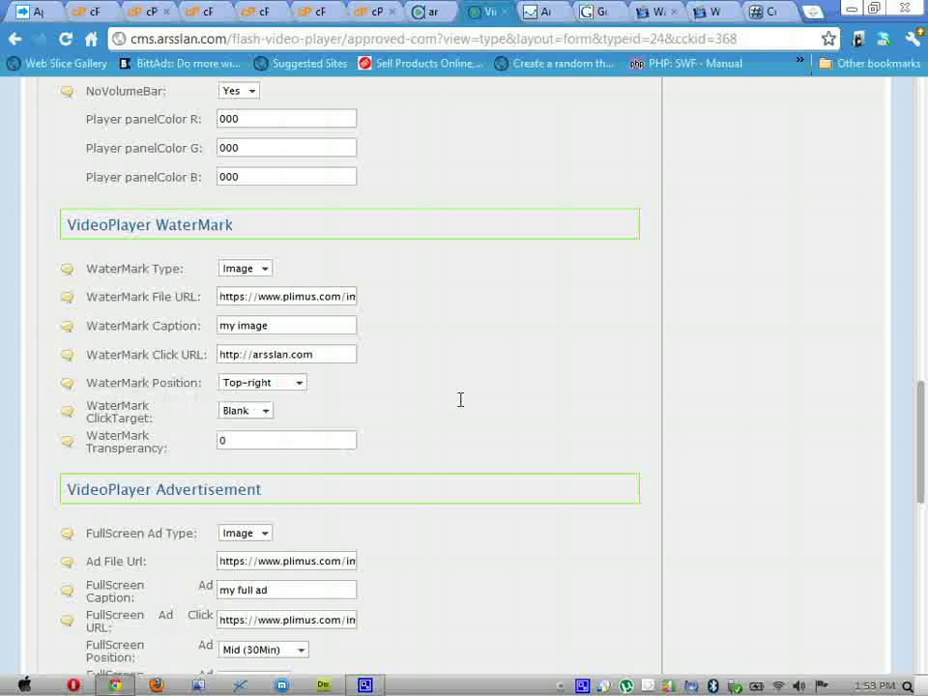
{"action": "left_click", "coordinate": [242, 411]}
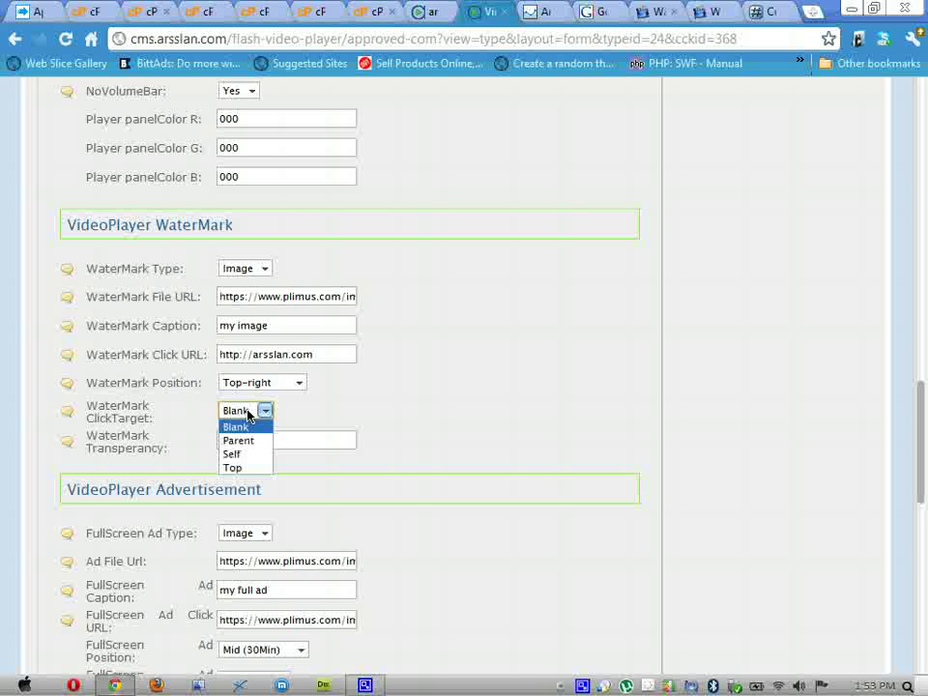
{"action": "left_click", "coordinate": [364, 424]}
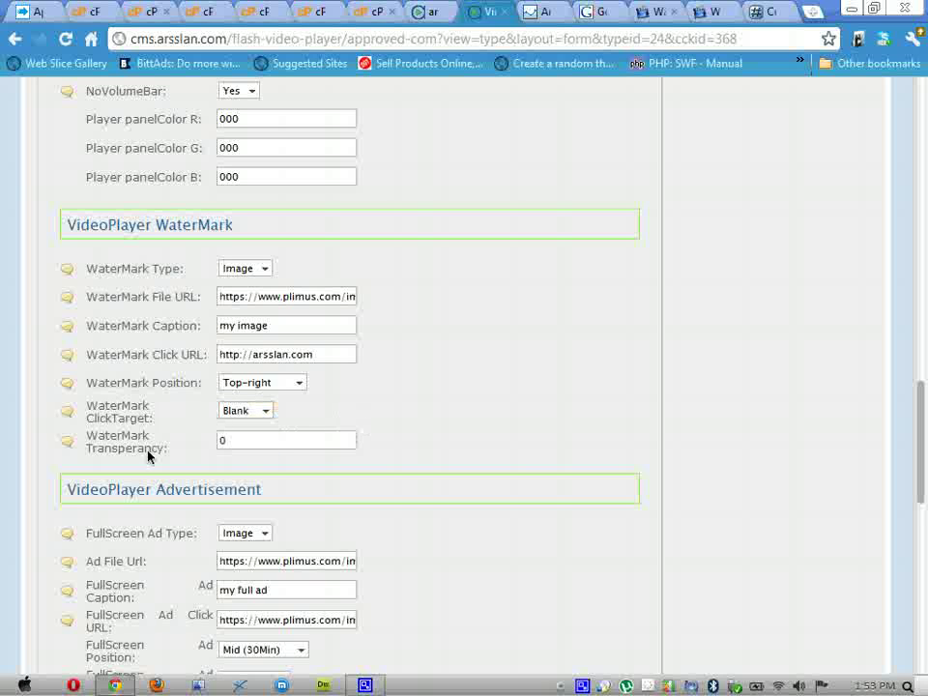
Step: View the media types offered for the full-screen ad in the advertisement section without choosing another
{"action": "scroll", "coordinate": [392, 405], "scroll_direction": "down", "scroll_amount": 2}
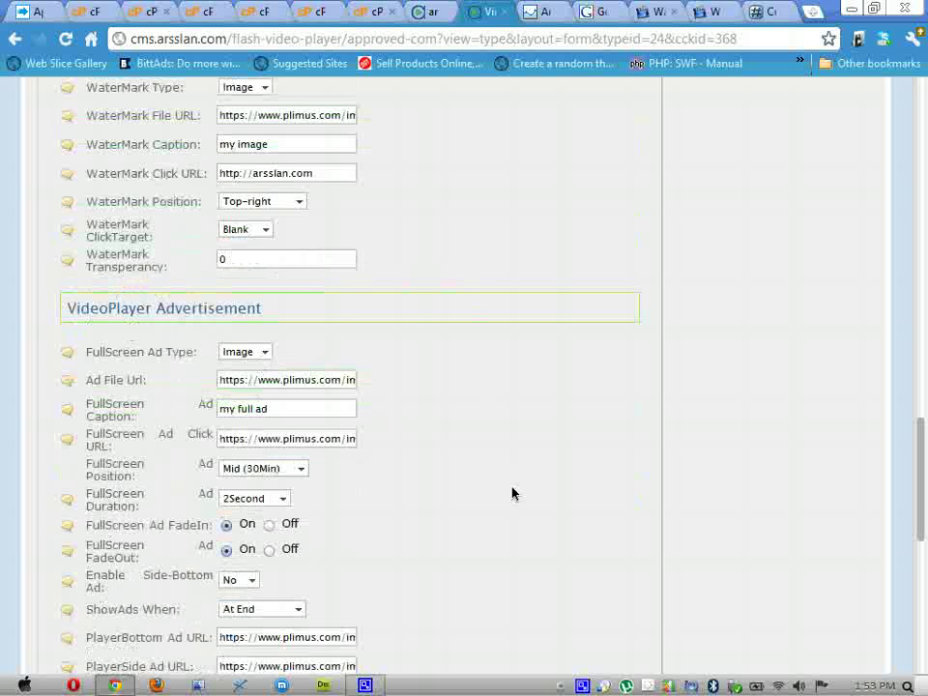
{"action": "scroll", "coordinate": [513, 493], "scroll_direction": "down", "scroll_amount": 1}
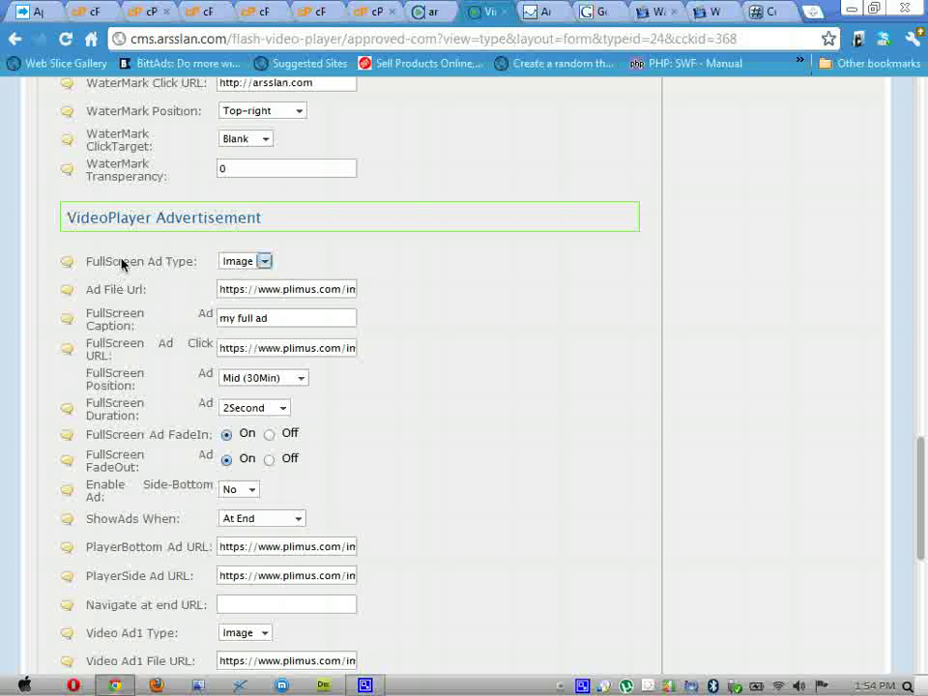
{"action": "left_click", "coordinate": [232, 263]}
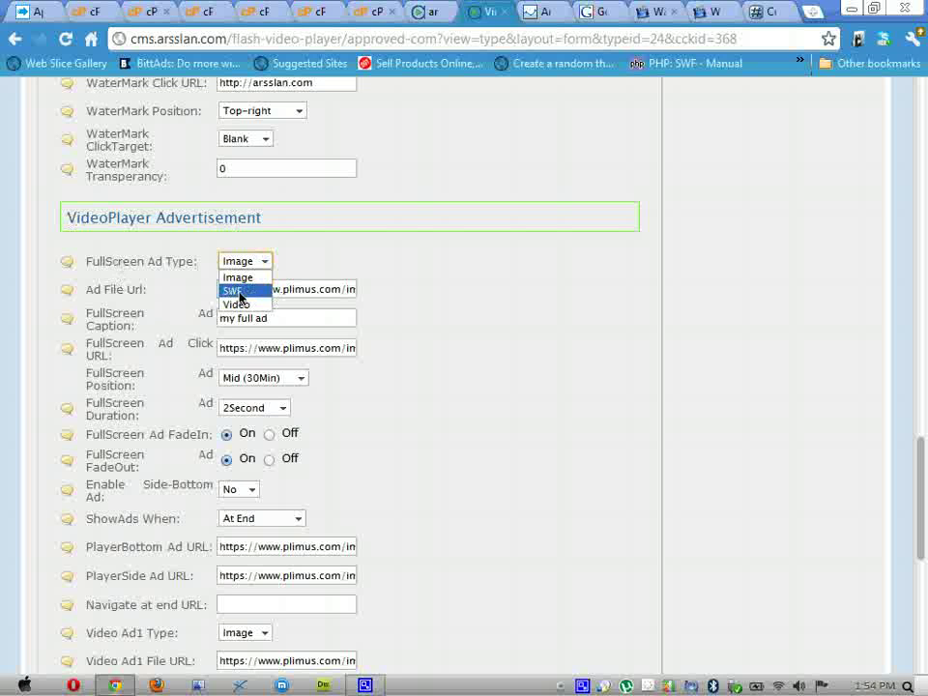
{"action": "left_click", "coordinate": [259, 262]}
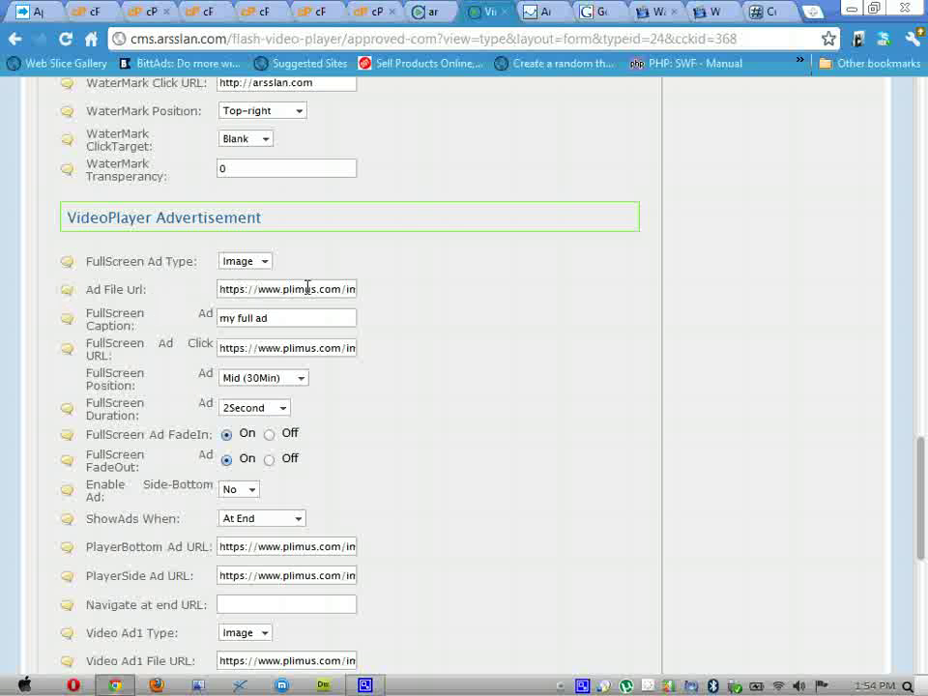
Step: View the available position and duration options for player1's full-screen ad, leaving both settings as they are
{"action": "mouse_move", "coordinate": [308, 288]}
{"action": "scroll", "coordinate": [463, 391], "scroll_direction": "down", "scroll_amount": 1}
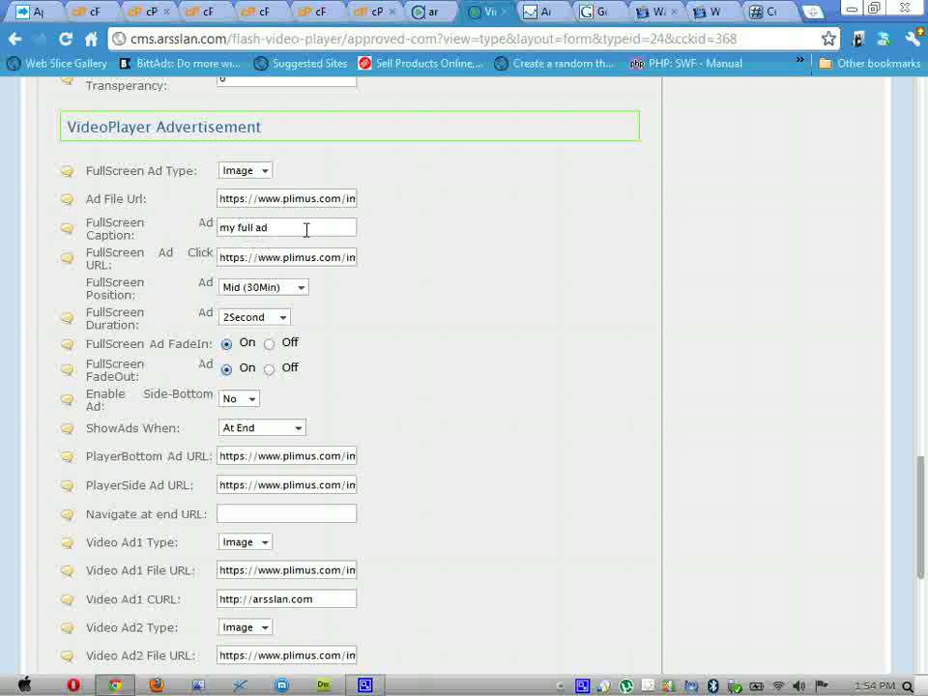
{"action": "scroll", "coordinate": [387, 290], "scroll_direction": "down", "scroll_amount": 1}
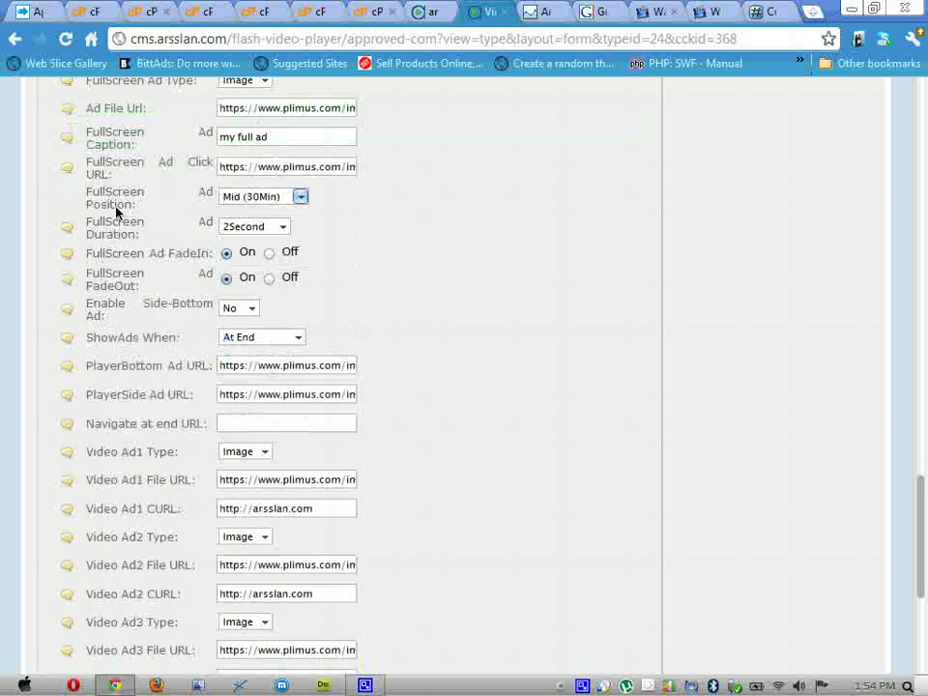
{"action": "left_click", "coordinate": [253, 200]}
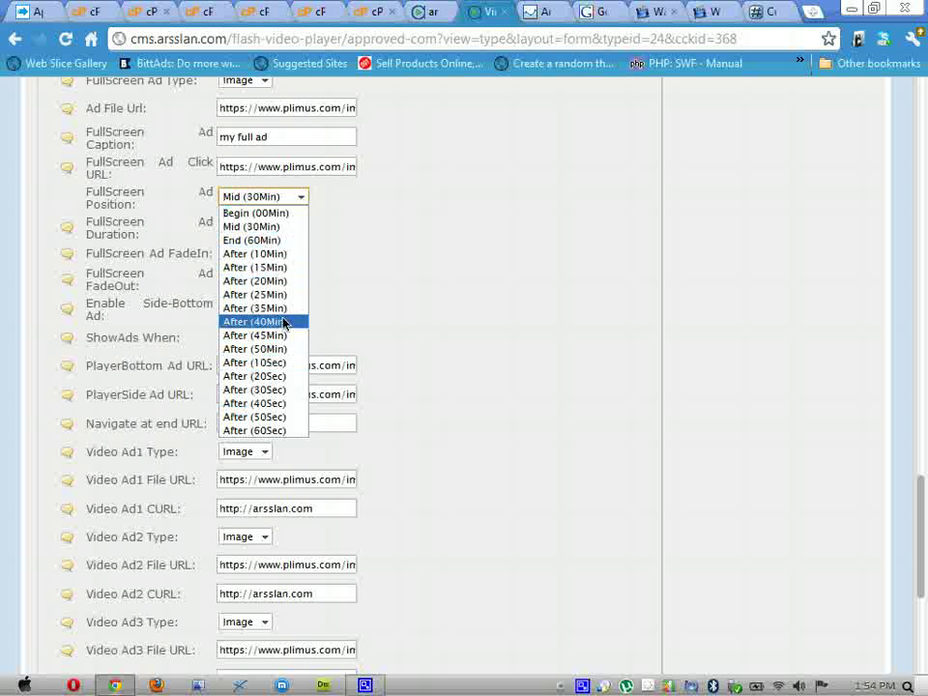
{"action": "left_click", "coordinate": [414, 257]}
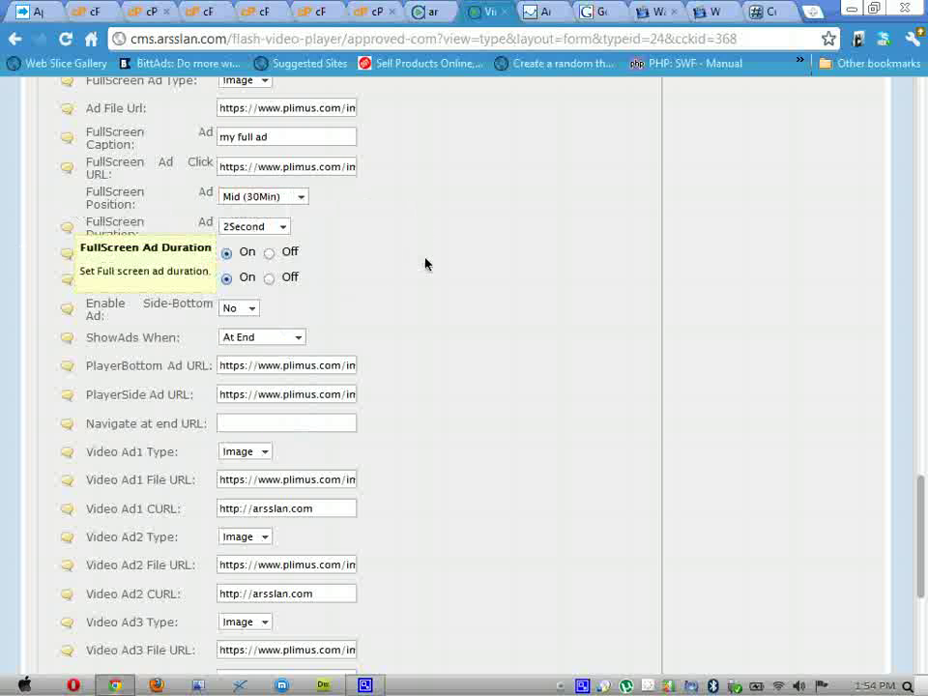
{"action": "scroll", "coordinate": [397, 306], "scroll_direction": "down", "scroll_amount": 1}
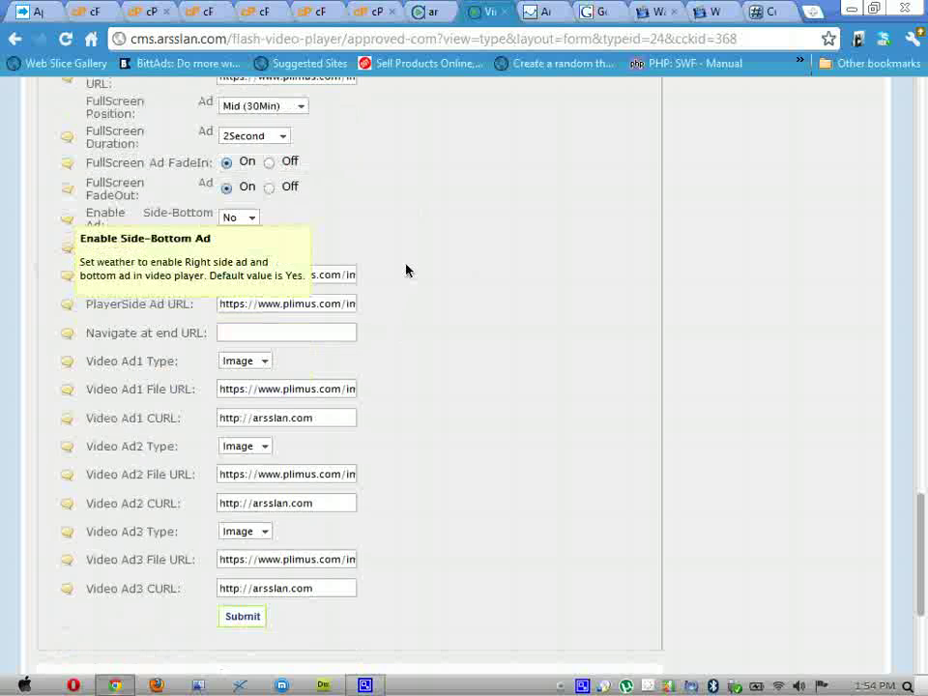
{"action": "left_click", "coordinate": [282, 136]}
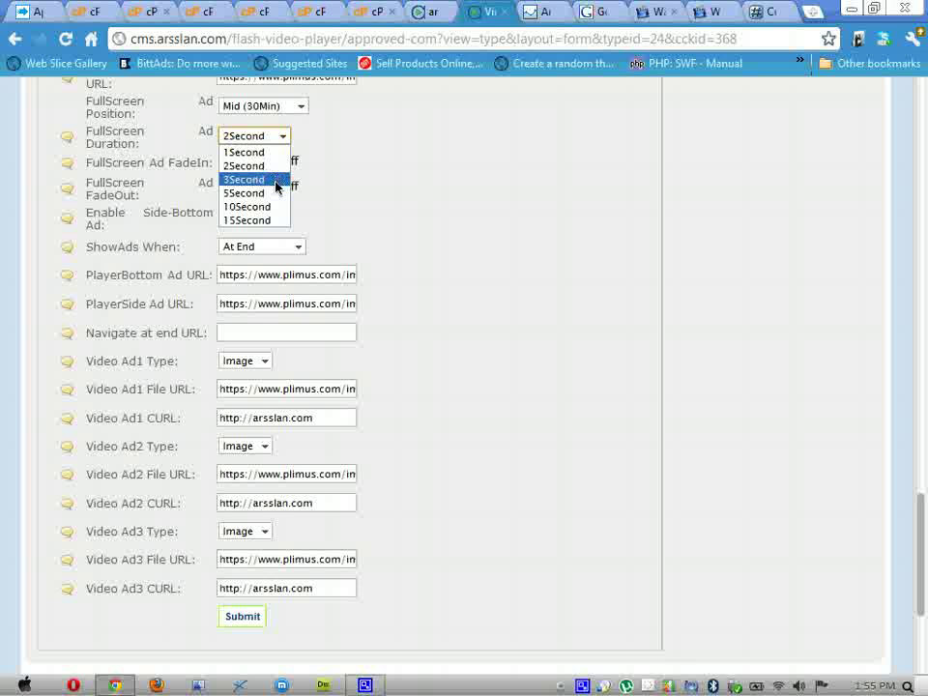
{"action": "left_click", "coordinate": [474, 191]}
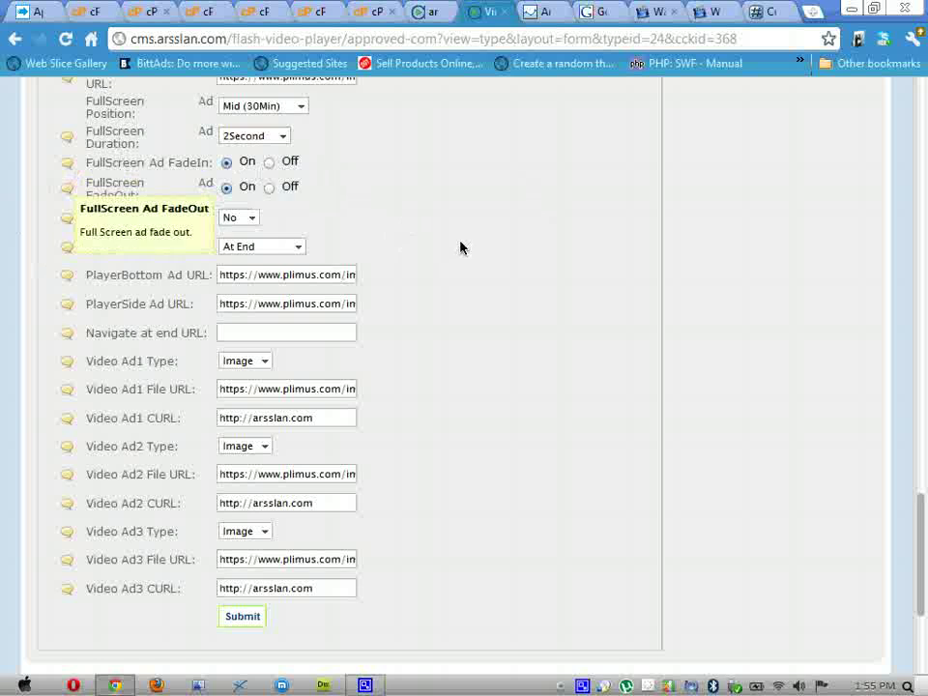
Step: Review the full-screen ad fade settings and view the options for enabling the side-bottom ad without changing them
{"action": "scroll", "coordinate": [460, 246], "scroll_direction": "down", "scroll_amount": 1}
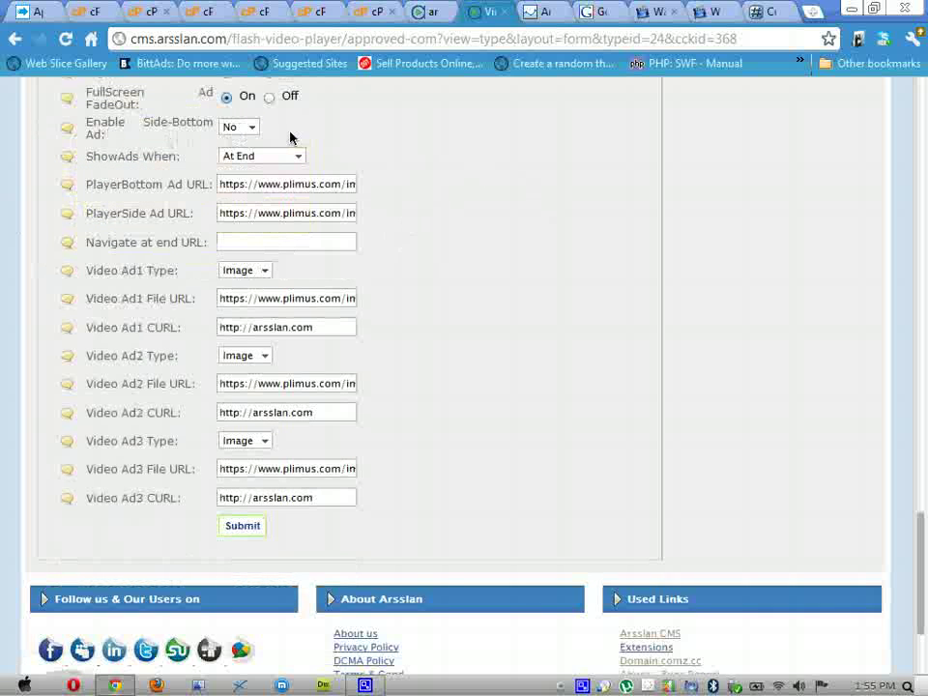
{"action": "scroll", "coordinate": [381, 247], "scroll_direction": "up", "scroll_amount": 1}
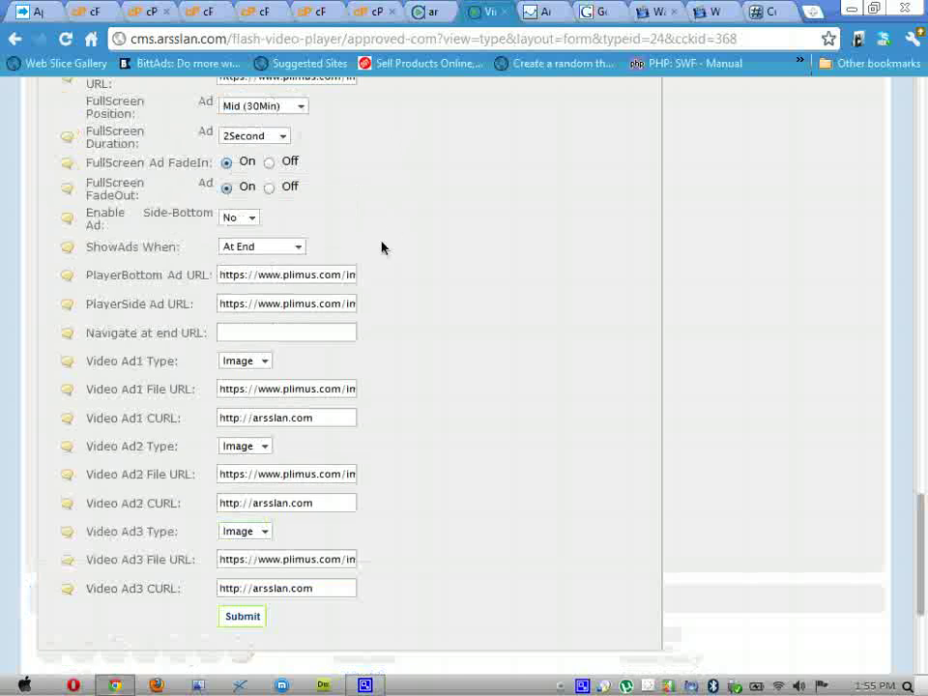
{"action": "left_click", "coordinate": [236, 218]}
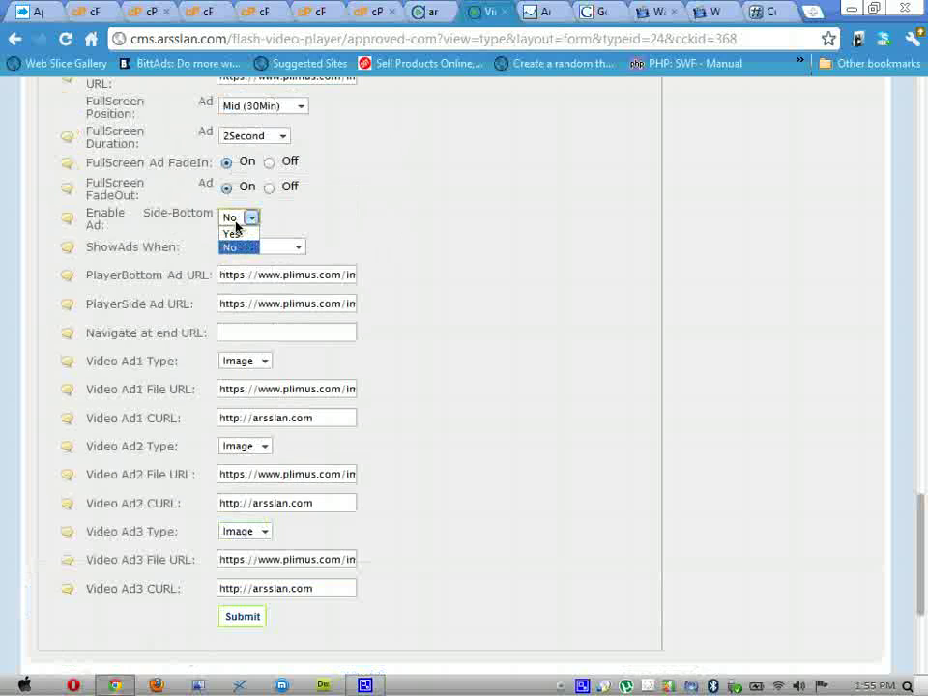
{"action": "left_click", "coordinate": [389, 214]}
Step: Review the Video Ad1 to Ad3 fields and view the type options for Video Ad1 without choosing another
{"action": "scroll", "coordinate": [585, 460], "scroll_direction": "down", "scroll_amount": 1}
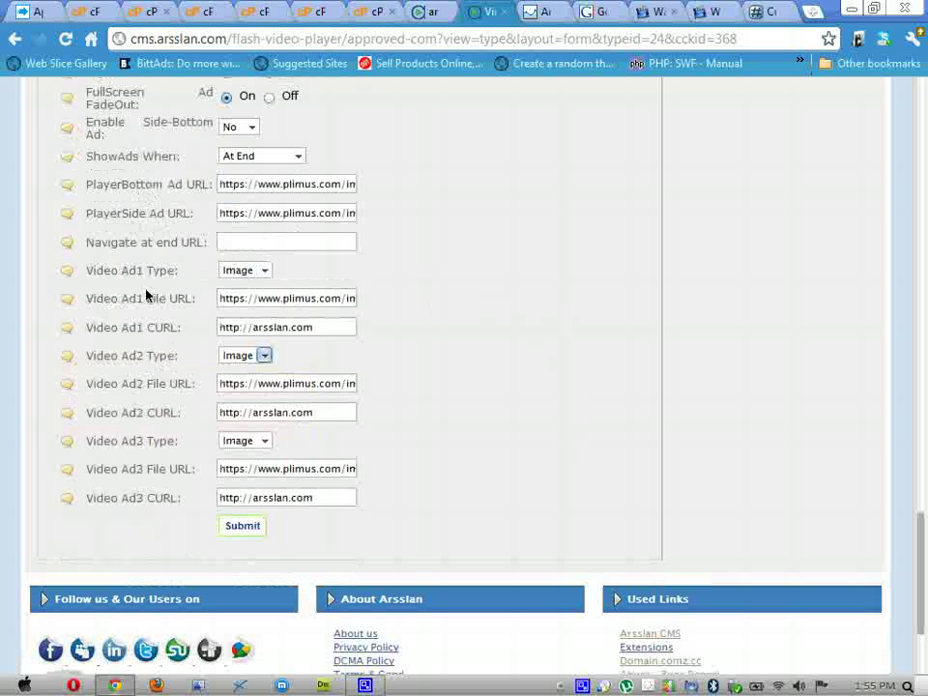
{"action": "scroll", "coordinate": [112, 344], "scroll_direction": "down", "scroll_amount": 1}
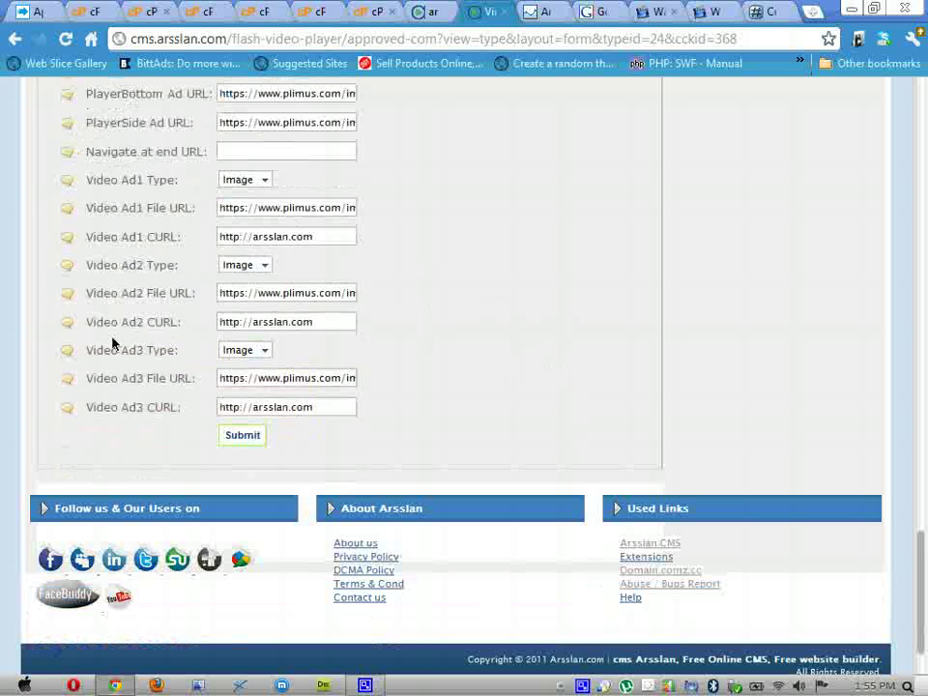
{"action": "scroll", "coordinate": [142, 446], "scroll_direction": "up", "scroll_amount": 1}
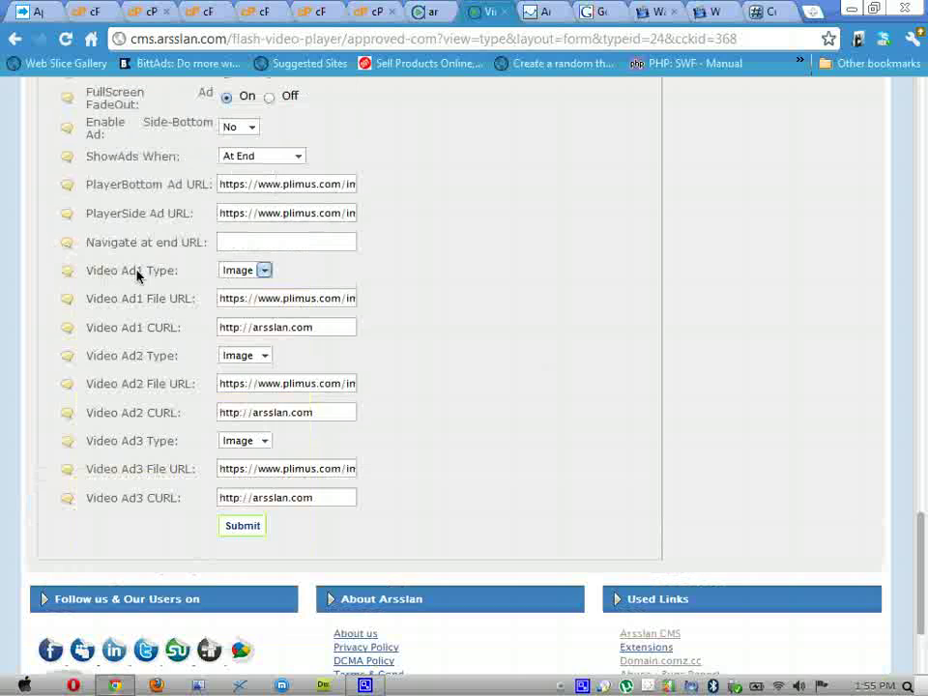
{"action": "left_click", "coordinate": [261, 272]}
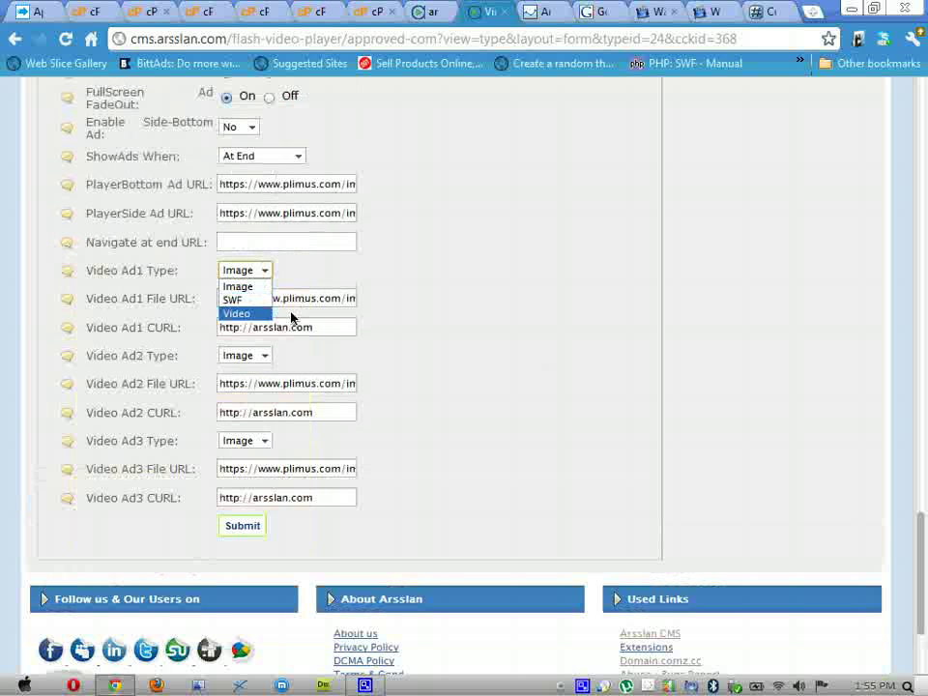
{"action": "left_click", "coordinate": [472, 300]}
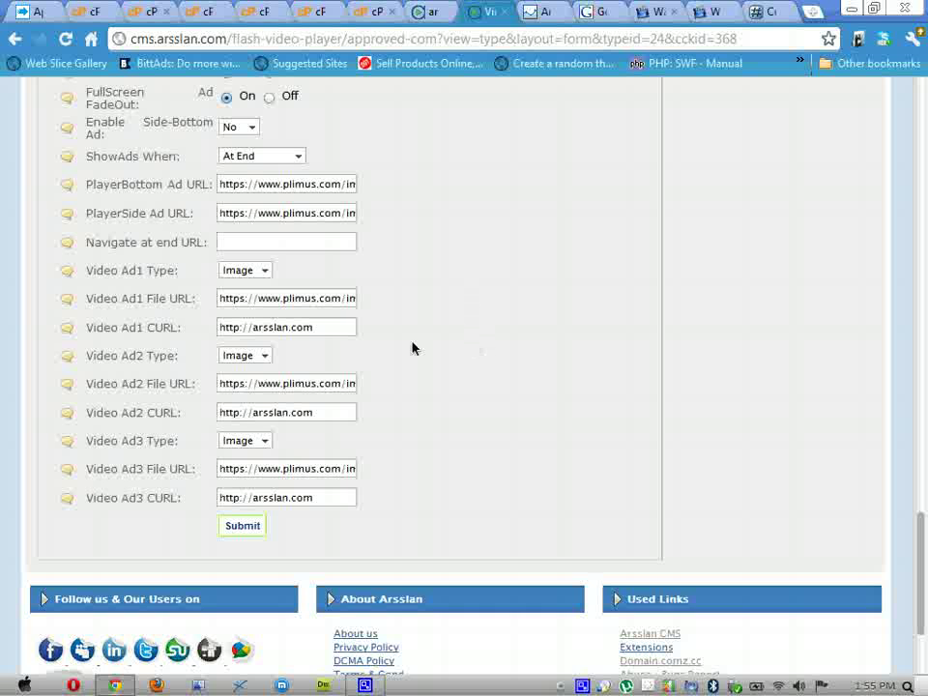
Step: Look over player1's whole settings form again, from the preview and template settings through to the last video ad fields
{"action": "scroll", "coordinate": [464, 509], "scroll_direction": "up", "scroll_amount": 6}
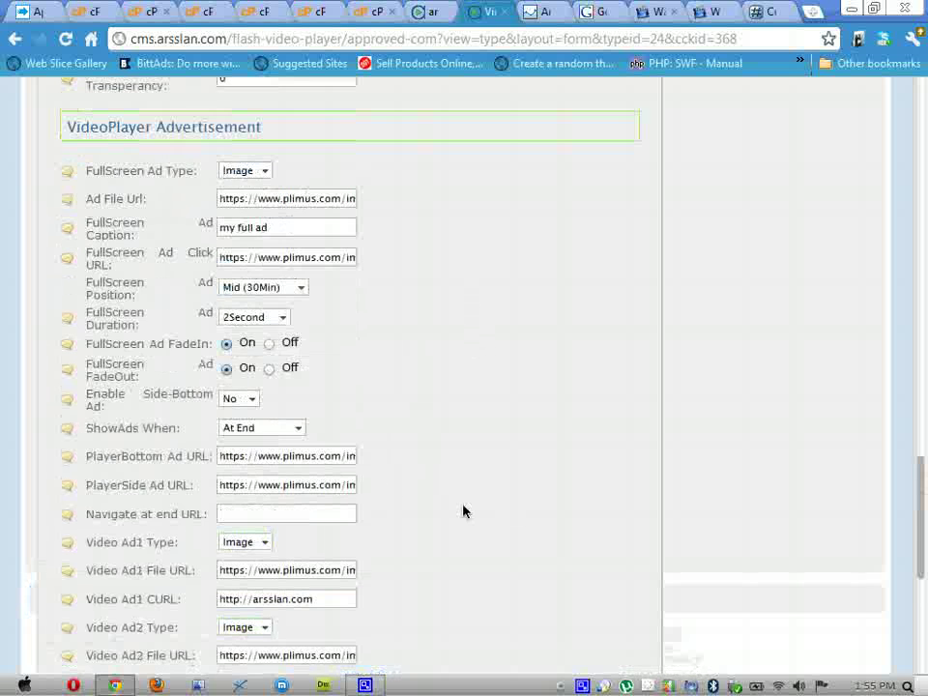
{"action": "scroll", "coordinate": [463, 510], "scroll_direction": "up", "scroll_amount": 10}
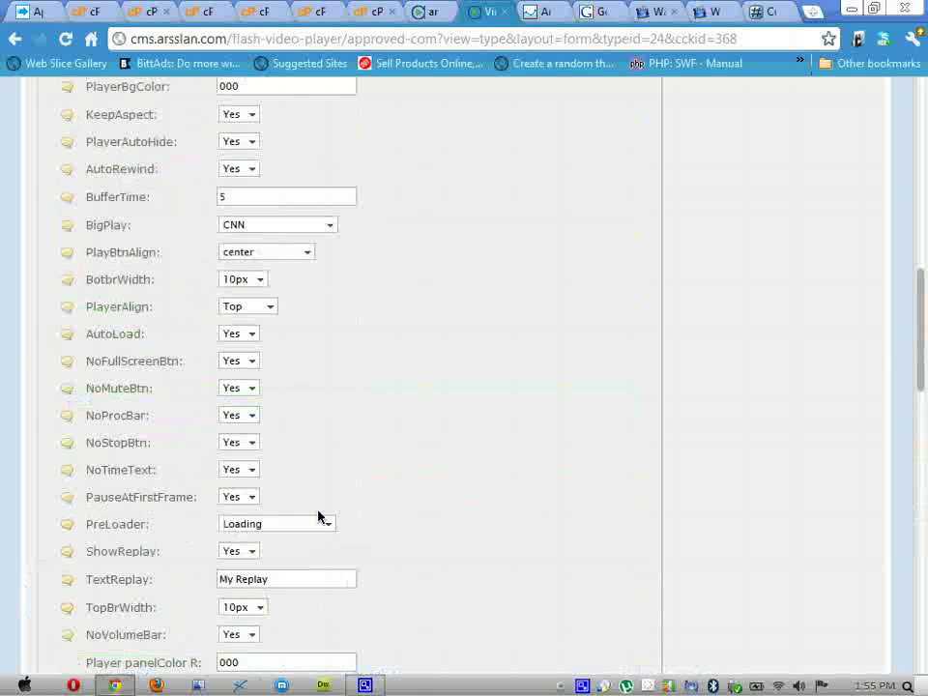
{"action": "scroll", "coordinate": [242, 495], "scroll_direction": "up", "scroll_amount": 3}
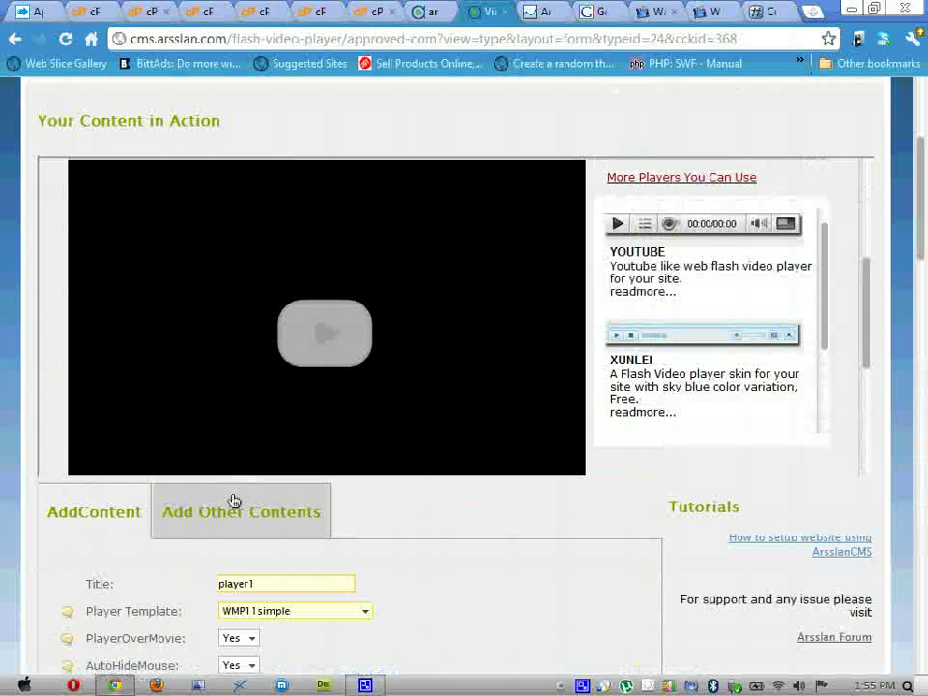
{"action": "scroll", "coordinate": [68, 571], "scroll_direction": "down", "scroll_amount": 12}
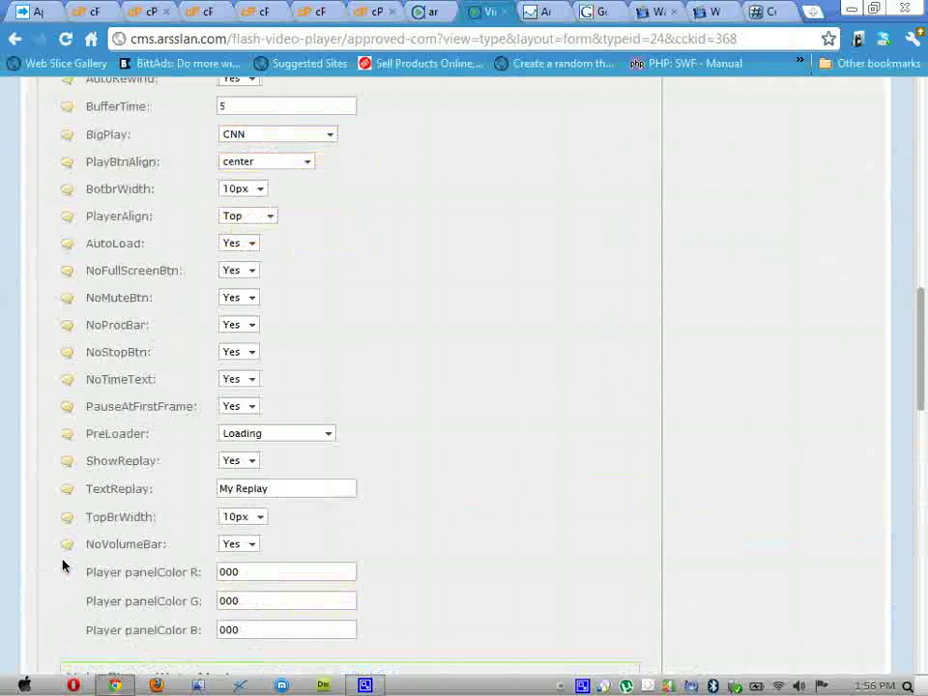
{"action": "scroll", "coordinate": [62, 565], "scroll_direction": "down", "scroll_amount": 9}
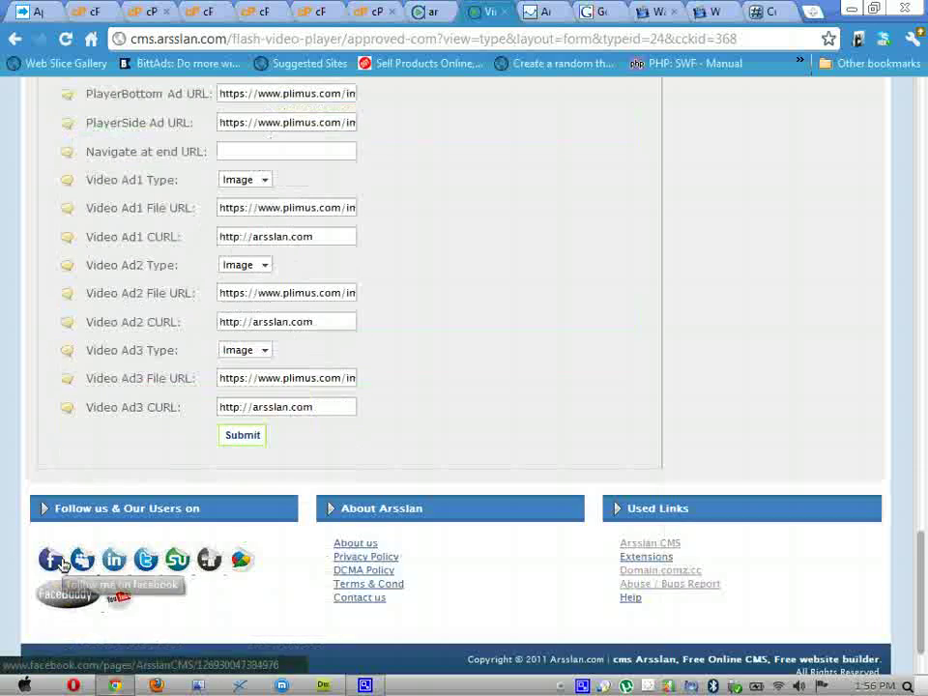
{"action": "scroll", "coordinate": [62, 565], "scroll_direction": "up", "scroll_amount": 6}
{"action": "scroll", "coordinate": [62, 565], "scroll_direction": "up", "scroll_amount": 8}
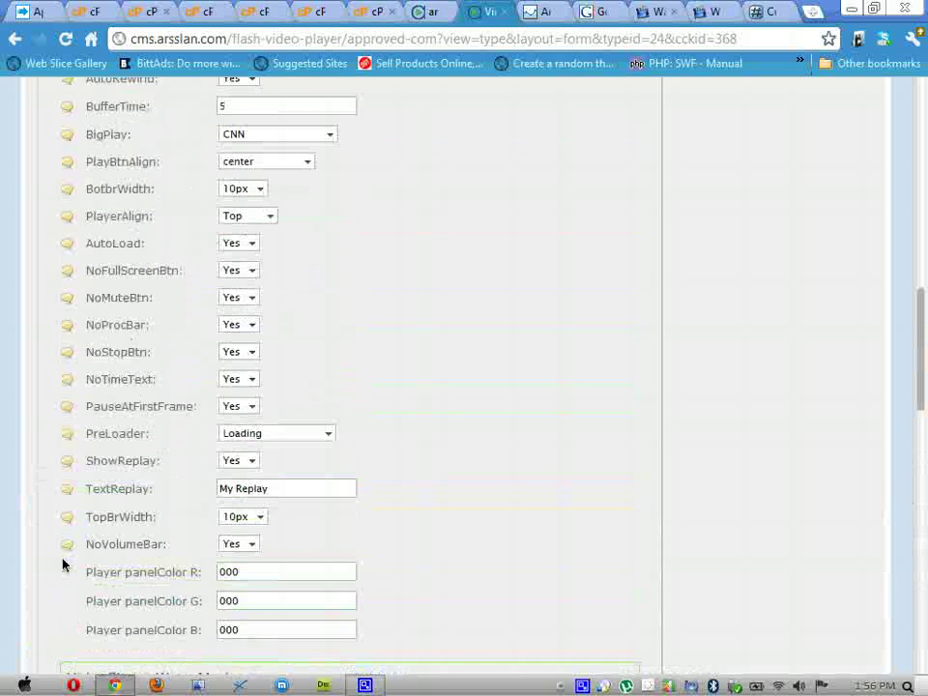
{"action": "scroll", "coordinate": [124, 584], "scroll_direction": "up", "scroll_amount": 2}
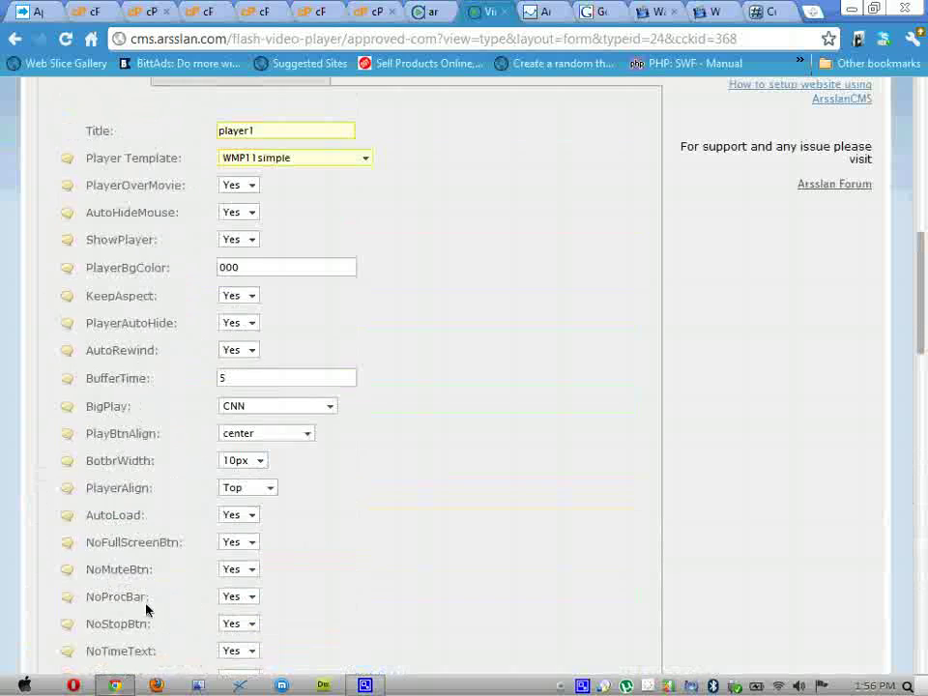
{"action": "scroll", "coordinate": [141, 584], "scroll_direction": "down", "scroll_amount": 3}
{"action": "scroll", "coordinate": [143, 580], "scroll_direction": "down", "scroll_amount": 9}
{"action": "scroll", "coordinate": [143, 578], "scroll_direction": "up", "scroll_amount": 1}
Step: Open the Free Players list of non-commercial flash video players
{"action": "scroll", "coordinate": [143, 578], "scroll_direction": "up", "scroll_amount": 15}
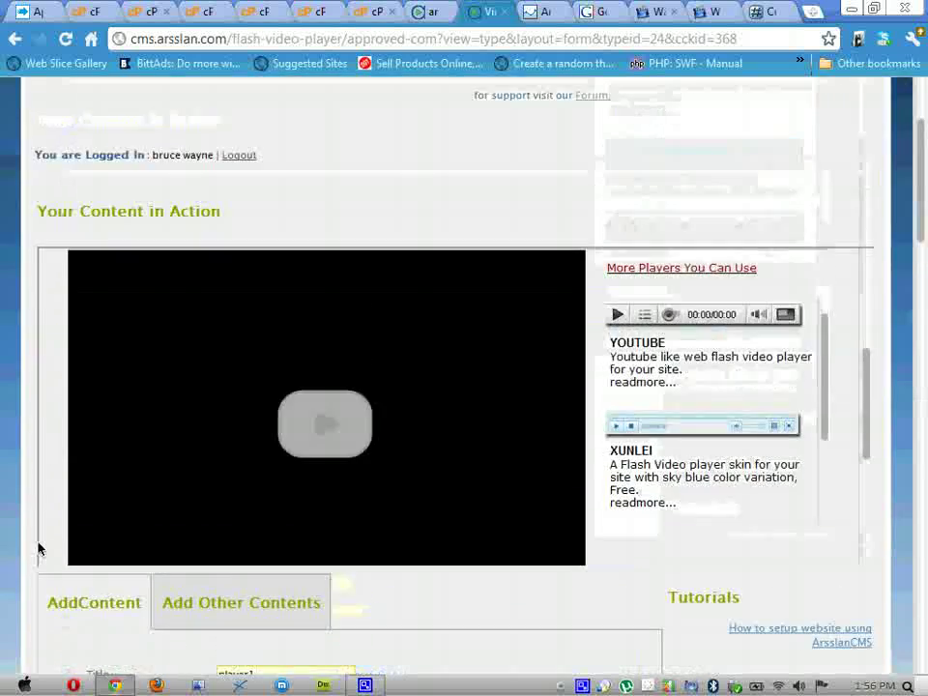
{"action": "scroll", "coordinate": [39, 549], "scroll_direction": "up", "scroll_amount": 2}
{"action": "mouse_move", "coordinate": [546, 100]}
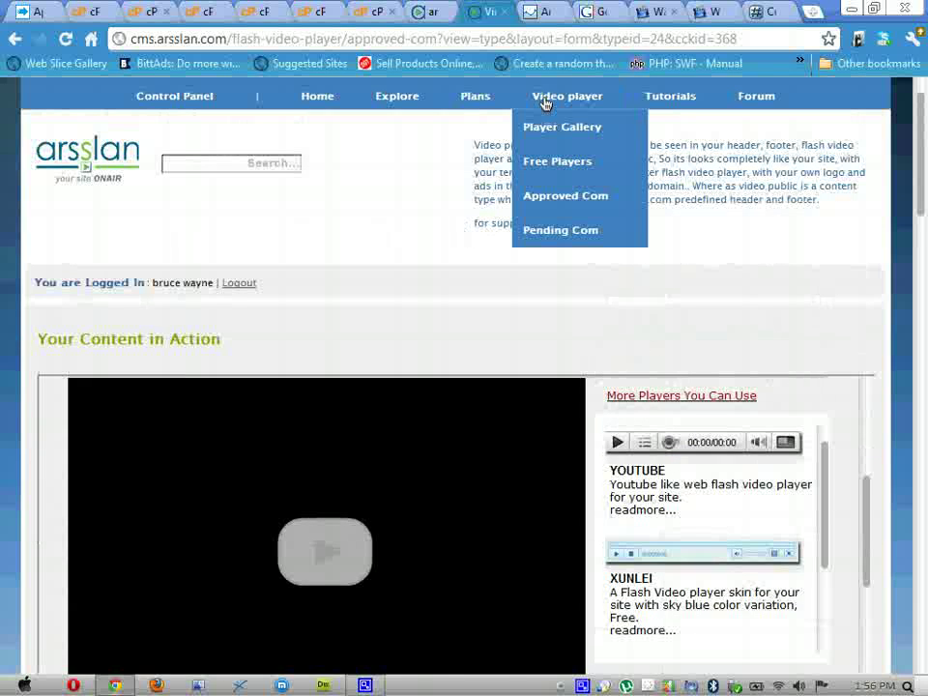
{"action": "left_click", "coordinate": [562, 176]}
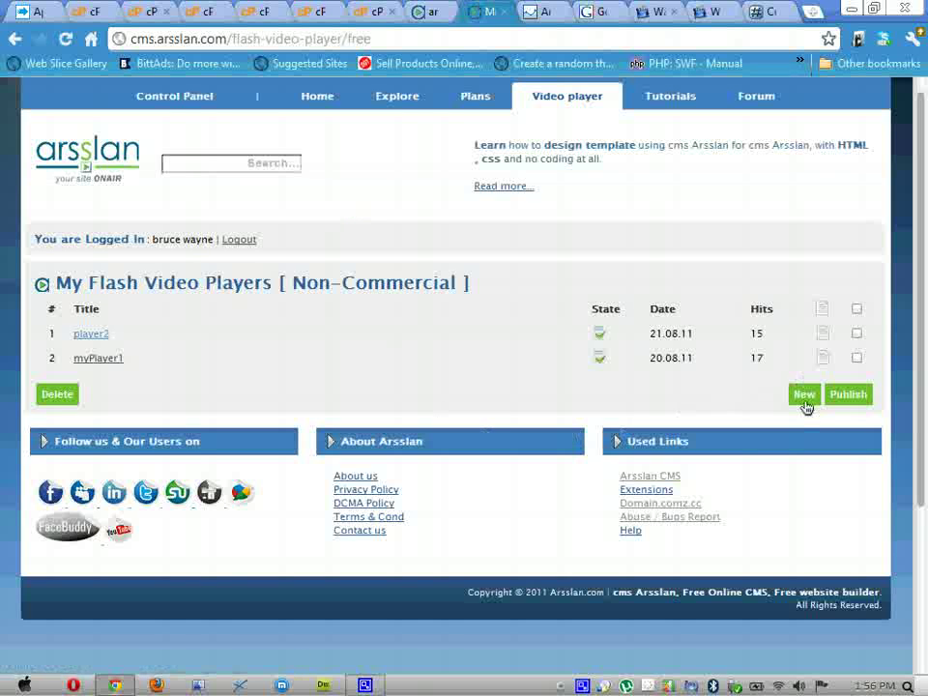
Step: Start a new non-commercial flash video player and title it player-2
{"action": "left_click", "coordinate": [805, 396]}
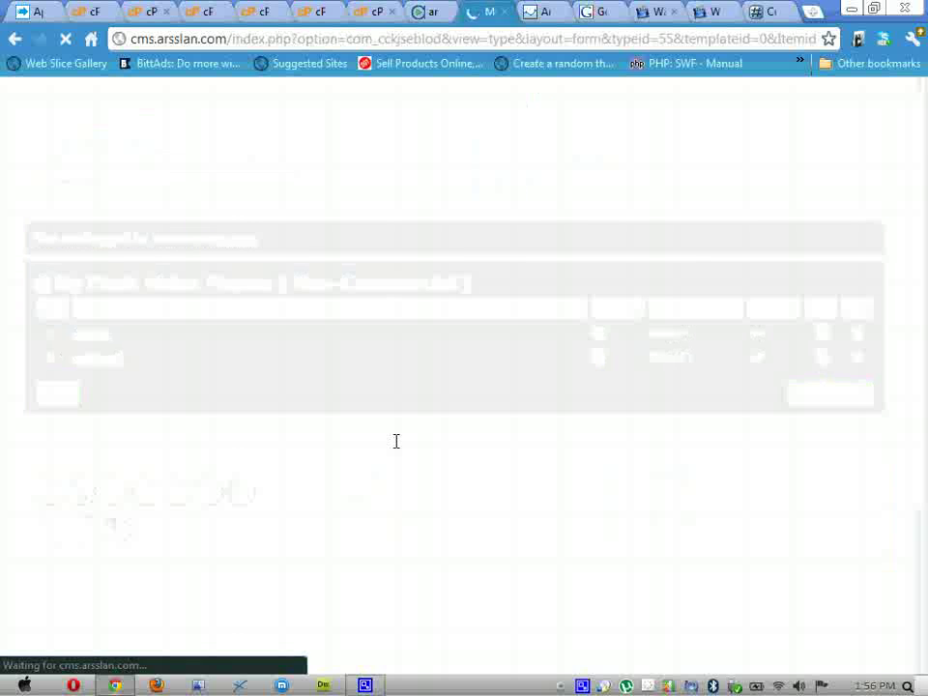
{"action": "scroll", "coordinate": [532, 441], "scroll_direction": "down", "scroll_amount": 3}
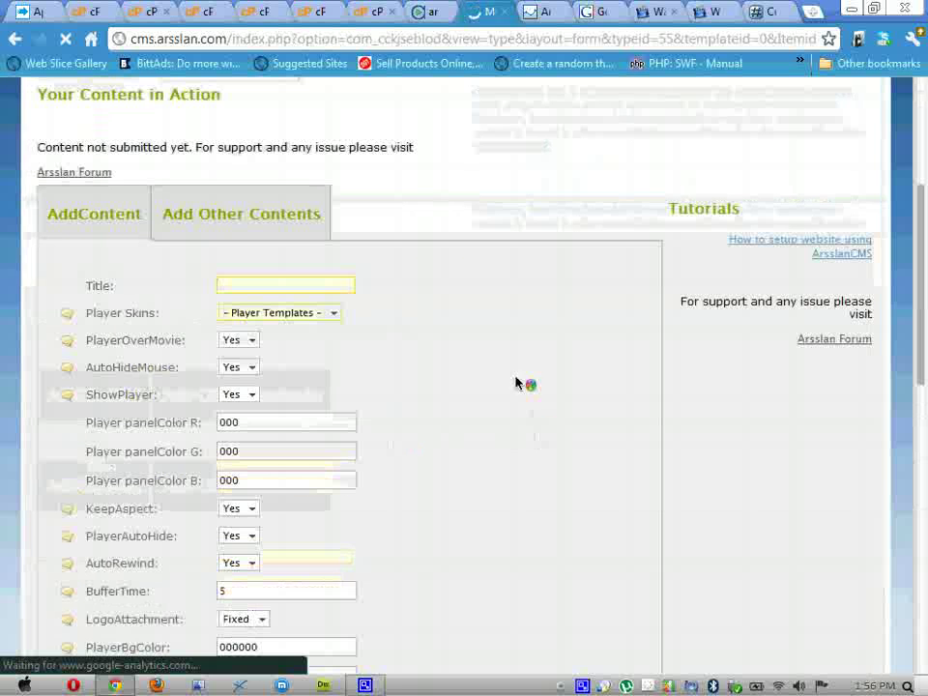
{"action": "left_click", "coordinate": [314, 287]}
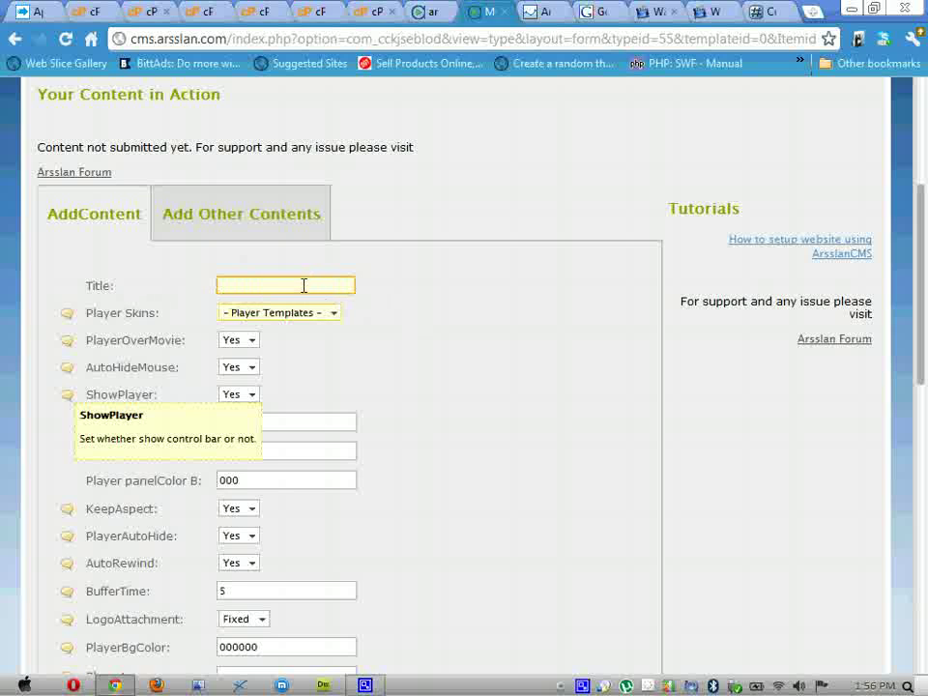
{"action": "type", "text": "player-2"}
{"action": "left_click", "coordinate": [336, 333]}
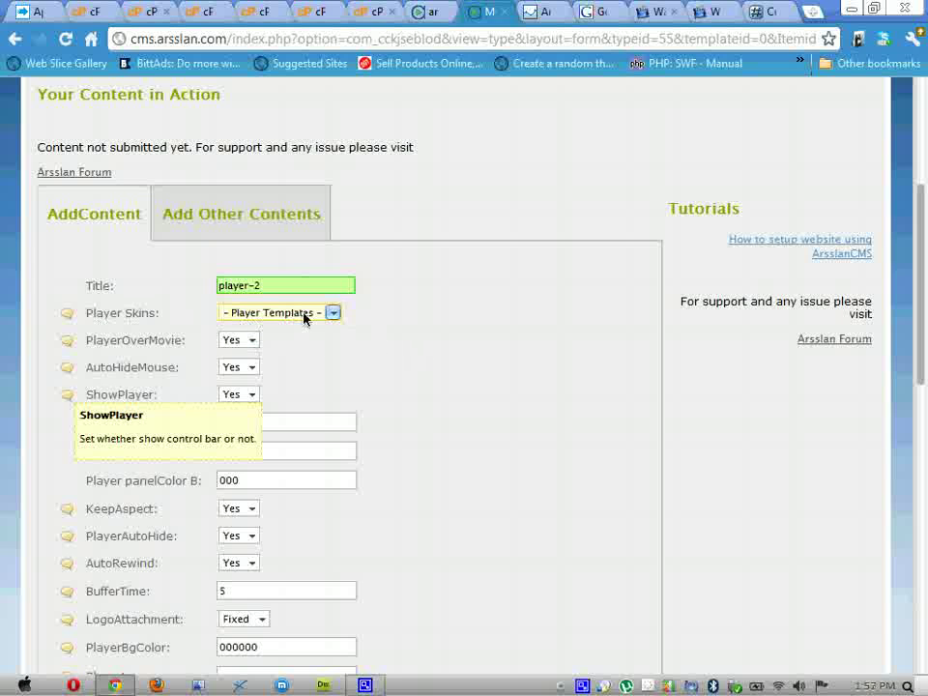
Step: Choose ColorFul as the player skin for player-2
{"action": "left_click", "coordinate": [305, 319]}
{"action": "left_click", "coordinate": [414, 321]}
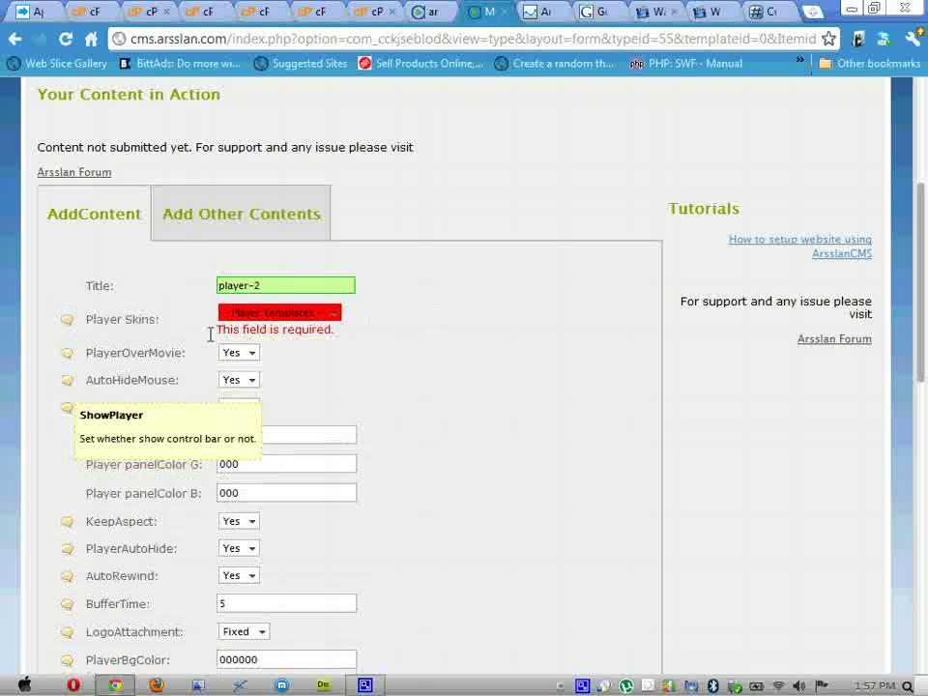
{"action": "mouse_move", "coordinate": [70, 323]}
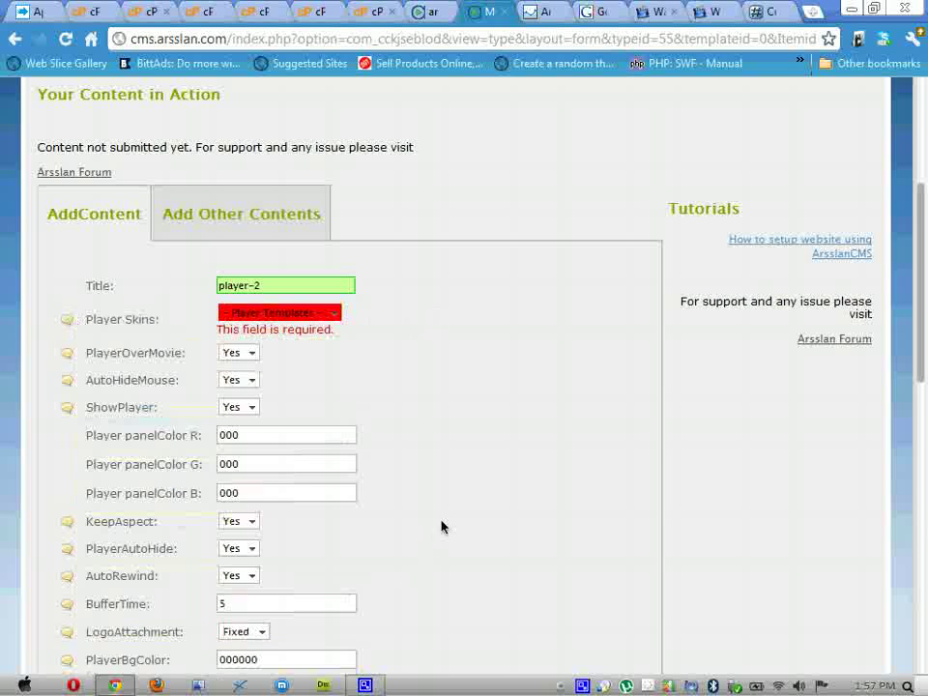
{"action": "left_click", "coordinate": [326, 317]}
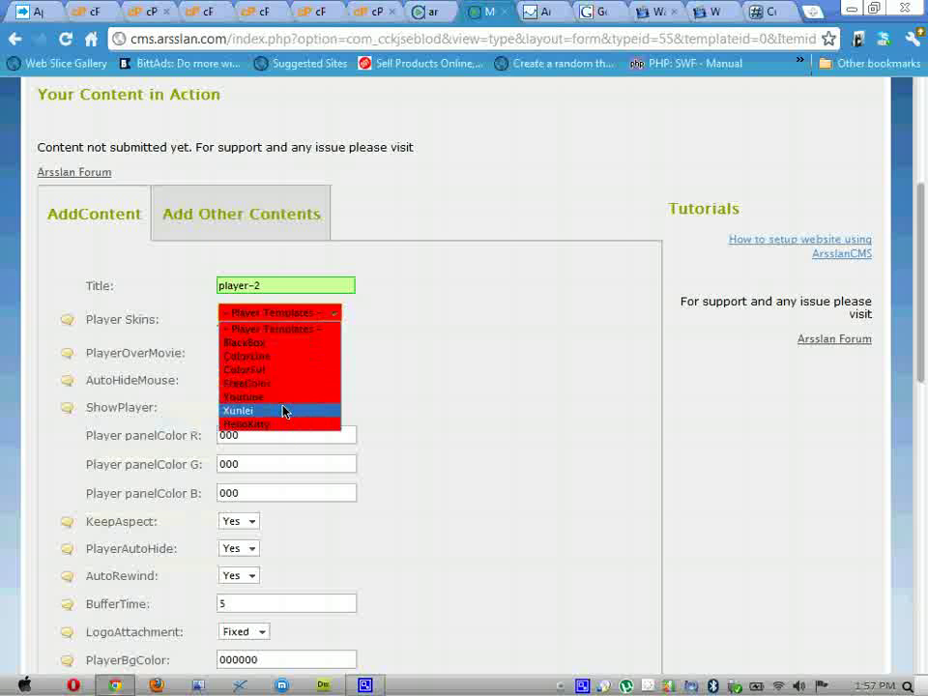
{"action": "left_click", "coordinate": [274, 370]}
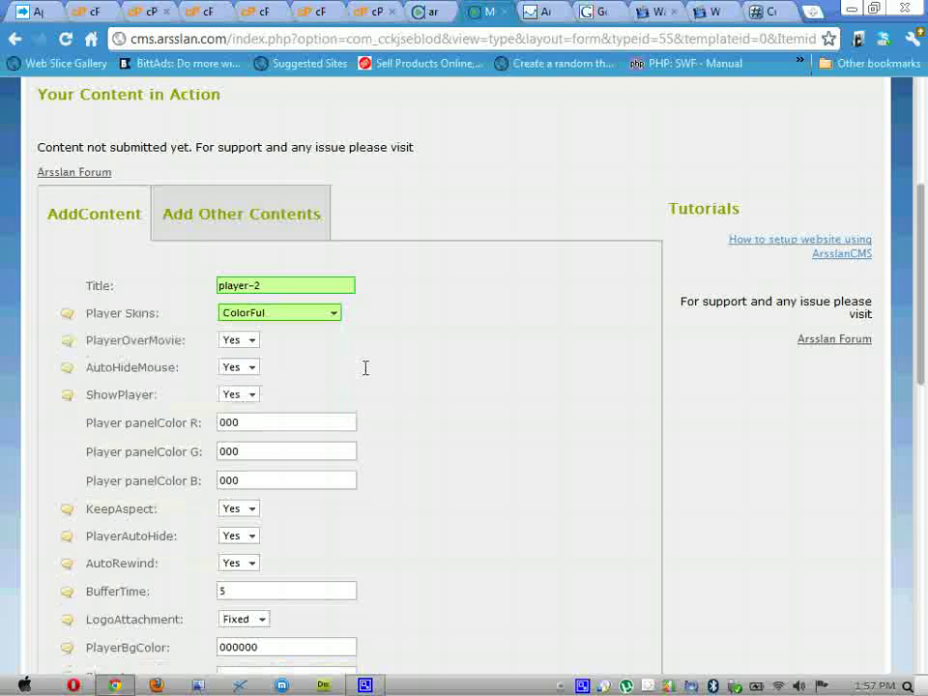
Step: Look through the player display settings and set AutoRewind to No
{"action": "scroll", "coordinate": [448, 416], "scroll_direction": "down", "scroll_amount": 1}
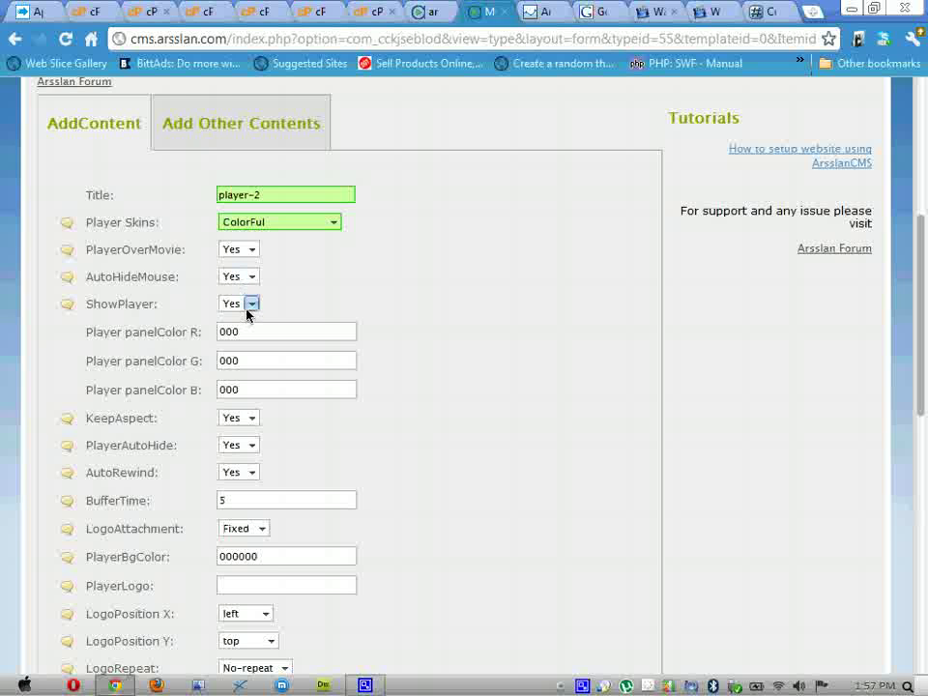
{"action": "scroll", "coordinate": [431, 309], "scroll_direction": "down", "scroll_amount": 2}
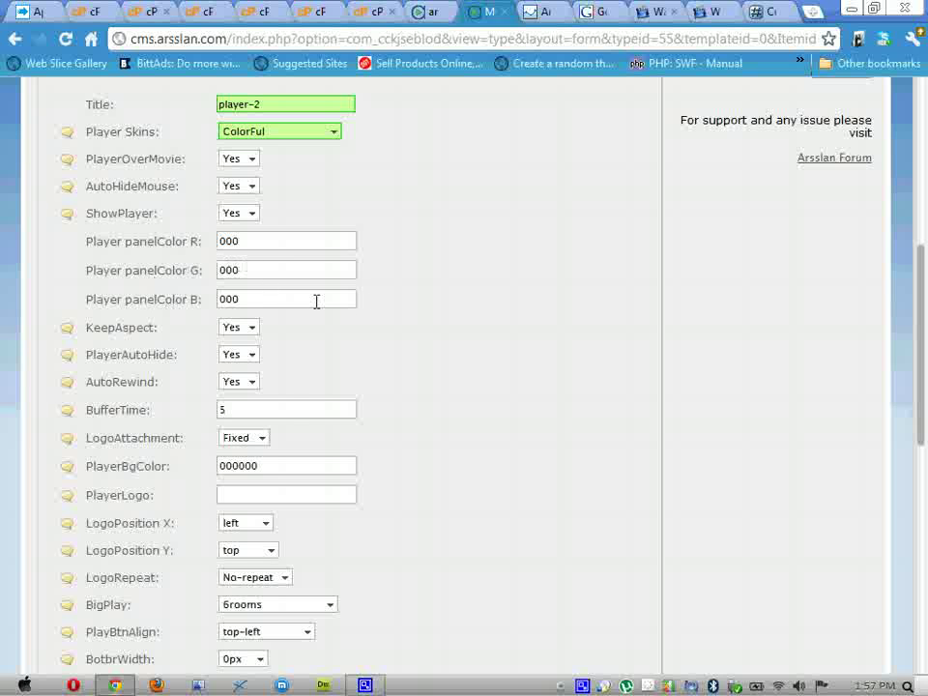
{"action": "scroll", "coordinate": [446, 348], "scroll_direction": "down", "scroll_amount": 2}
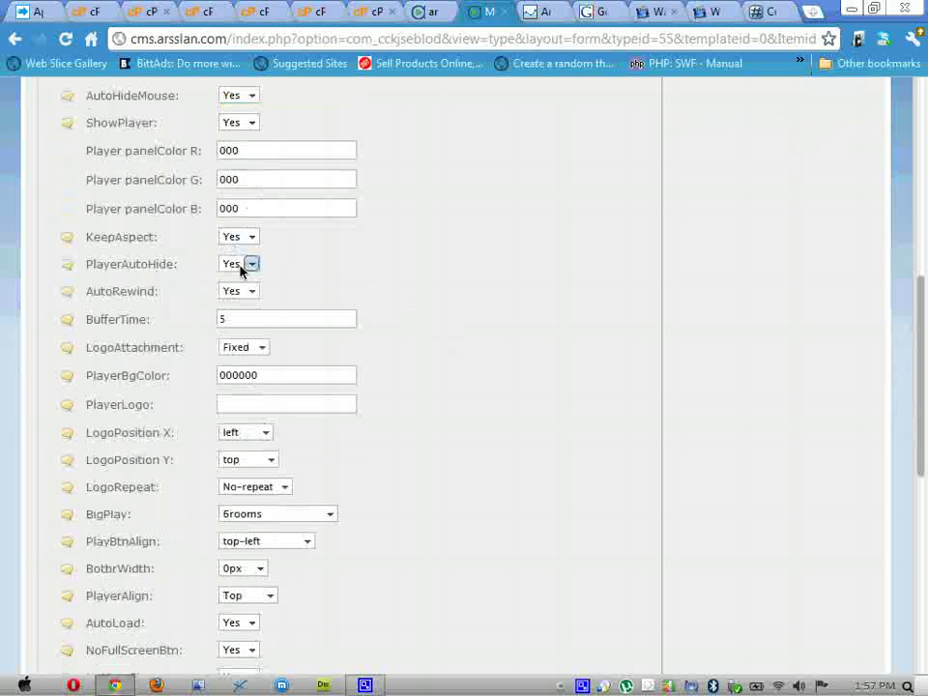
{"action": "scroll", "coordinate": [455, 279], "scroll_direction": "up", "scroll_amount": 2}
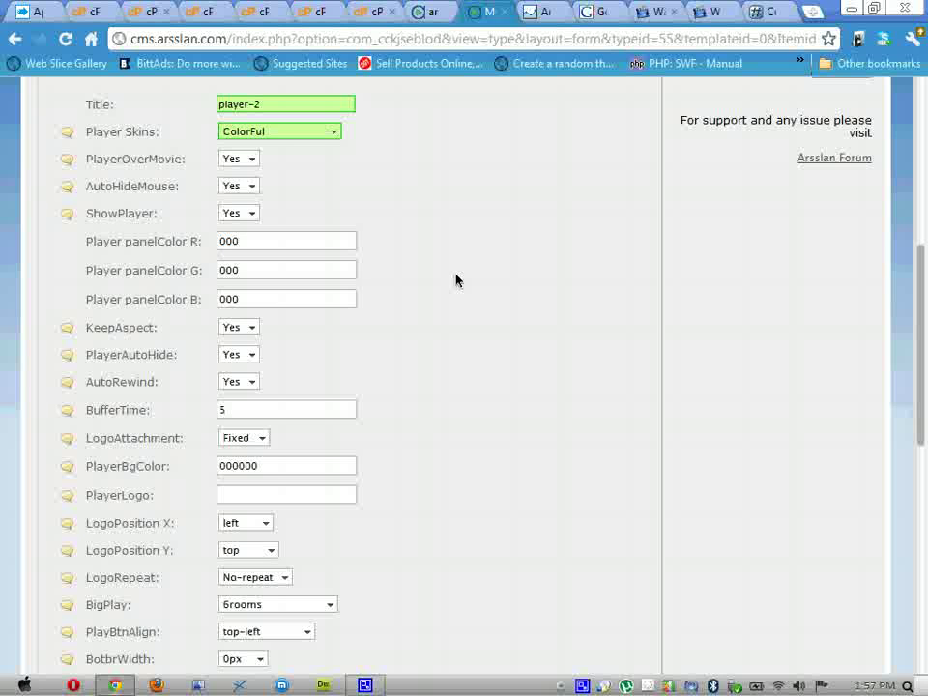
{"action": "scroll", "coordinate": [455, 279], "scroll_direction": "down", "scroll_amount": 2}
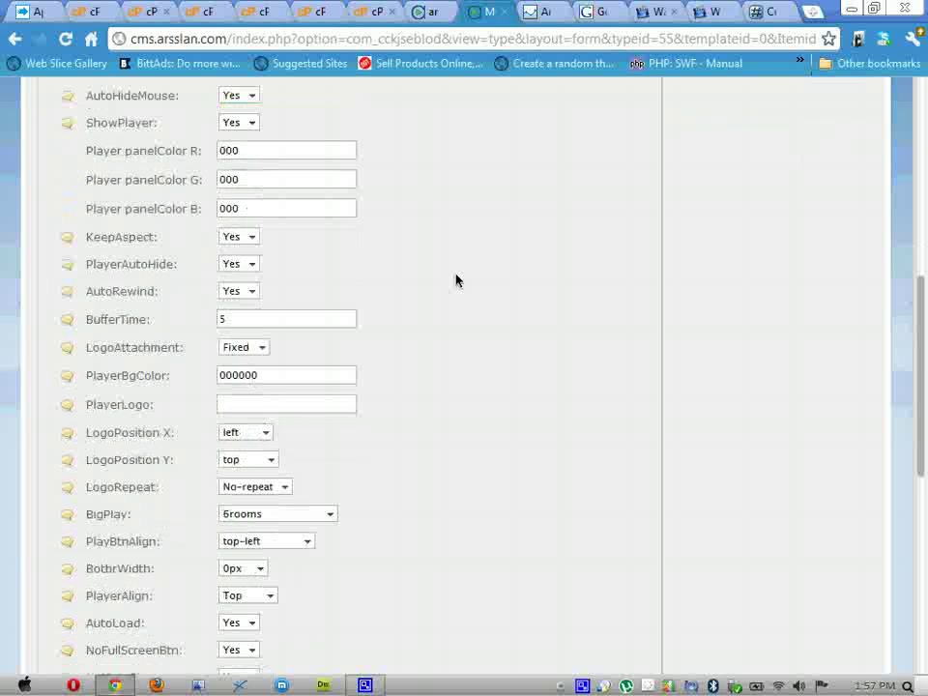
{"action": "left_click", "coordinate": [236, 292]}
{"action": "left_click", "coordinate": [242, 323]}
Step: Set BufferTime to 10 and LogoAttachment to Scroll
{"action": "scroll", "coordinate": [376, 259], "scroll_direction": "down", "scroll_amount": 1}
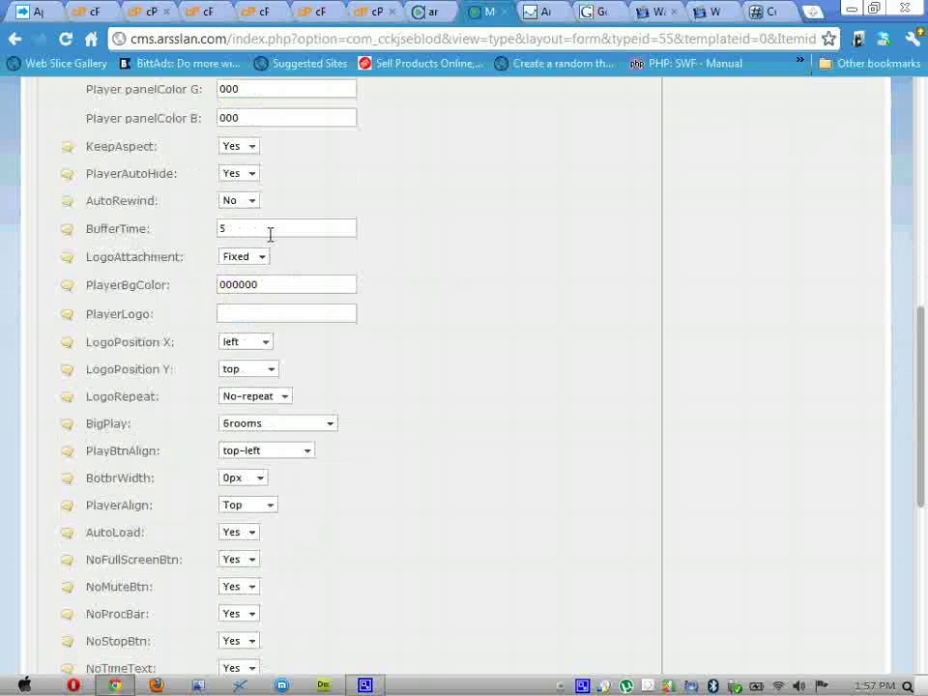
{"action": "double_click", "coordinate": [214, 230]}
{"action": "type", "text": "10"}
{"action": "left_click", "coordinate": [465, 267]}
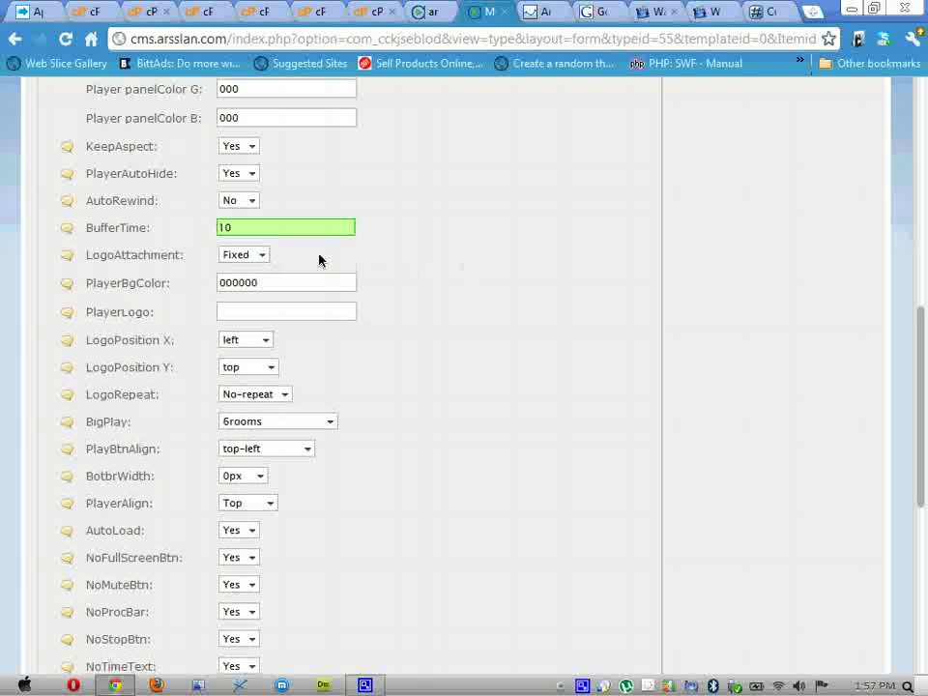
{"action": "left_click", "coordinate": [244, 254]}
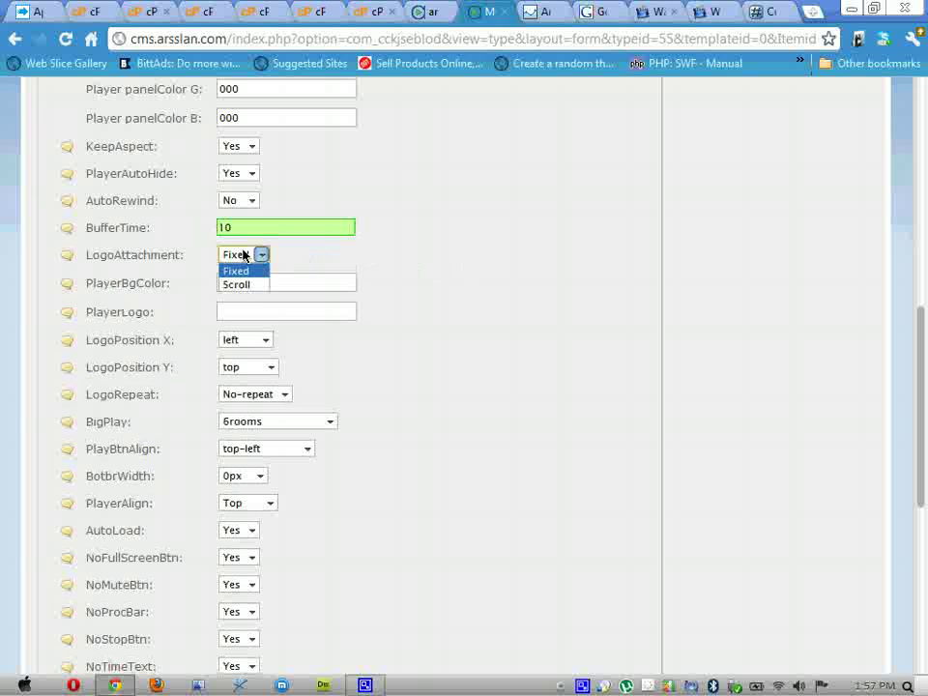
{"action": "left_click", "coordinate": [255, 286]}
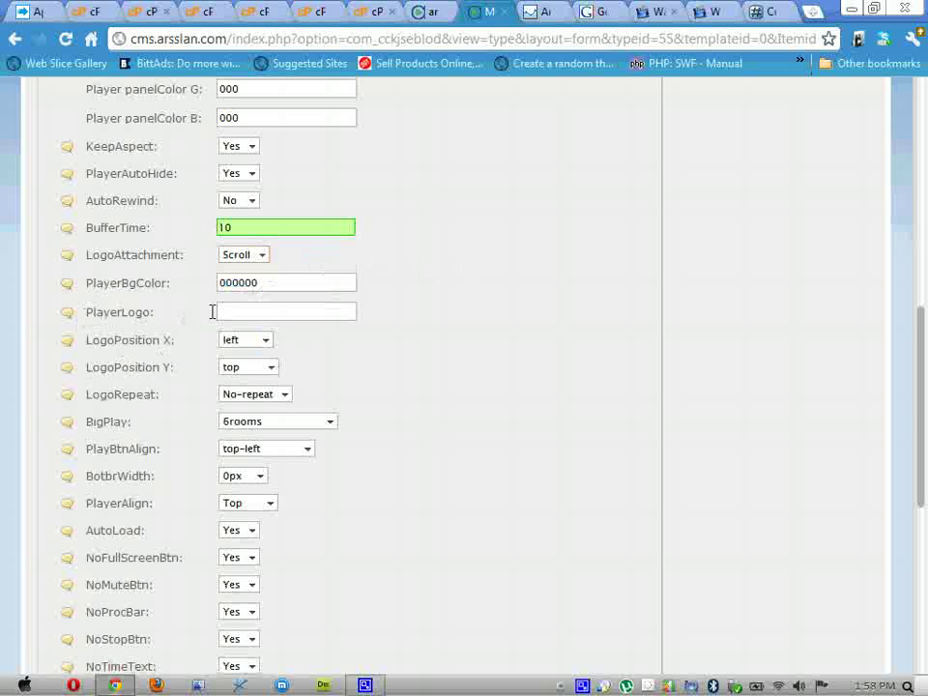
Step: Copy the image URL of the Arsslan logo in the page header for use as the player logo
{"action": "left_click", "coordinate": [267, 311]}
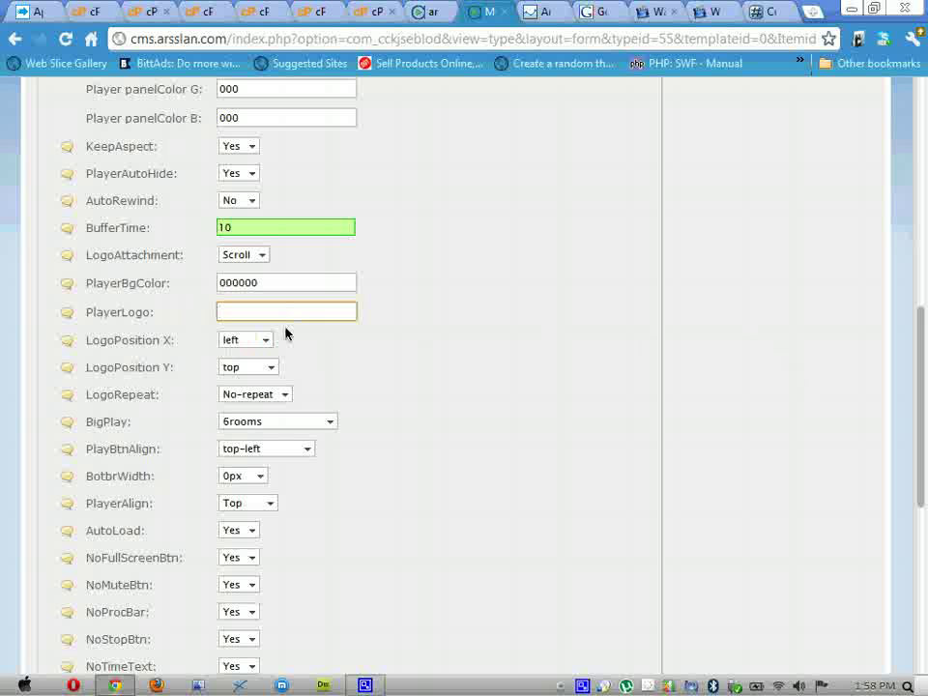
{"action": "scroll", "coordinate": [708, 411], "scroll_direction": "up", "scroll_amount": 6}
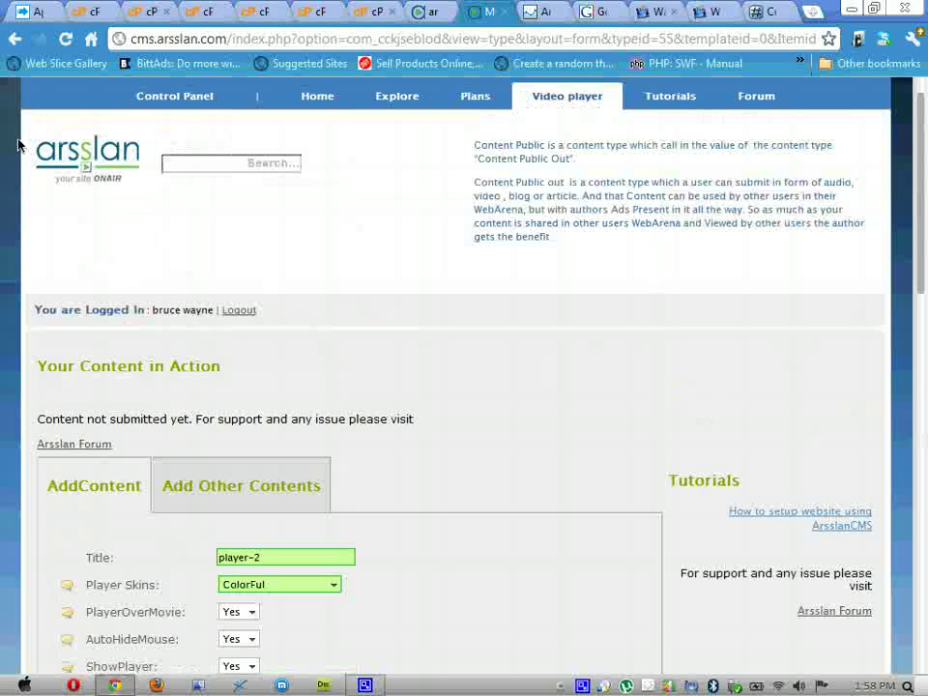
{"action": "right_click", "coordinate": [106, 156]}
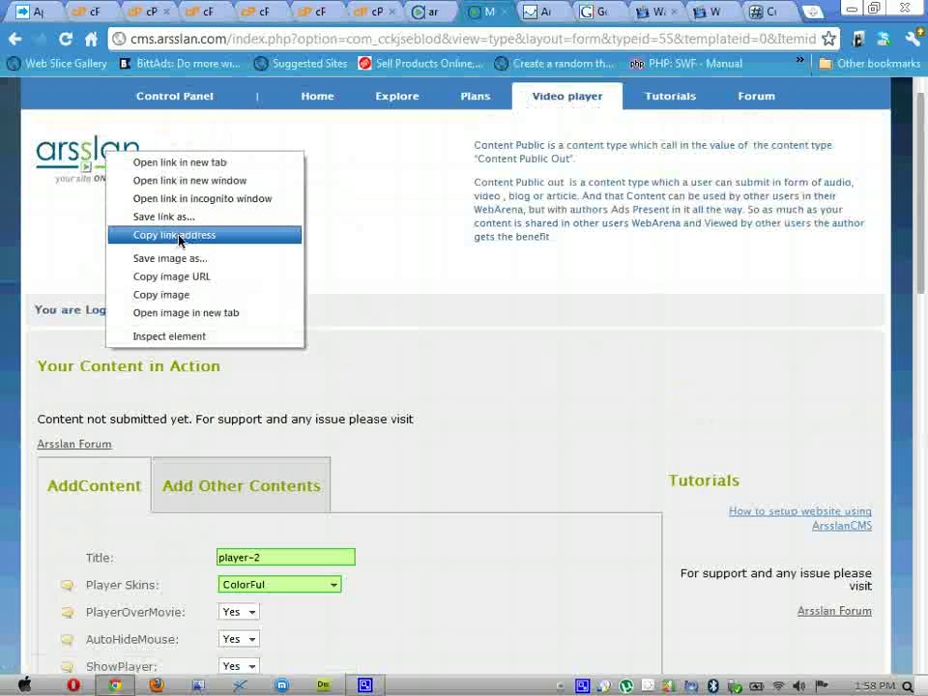
{"action": "left_click", "coordinate": [241, 277]}
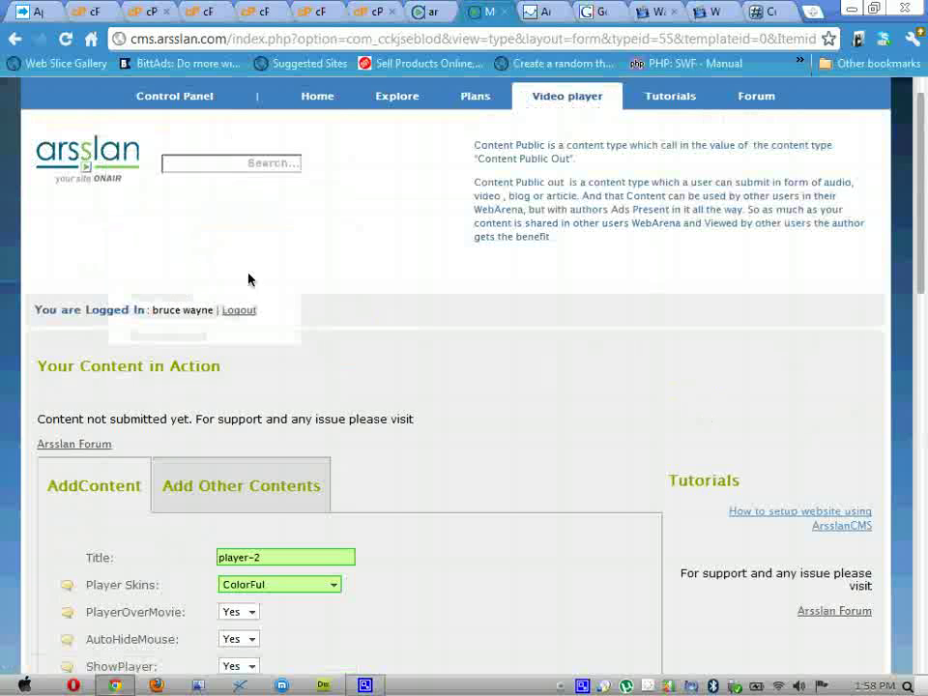
Step: Paste the copied logo image URL into the PlayerLogo field
{"action": "scroll", "coordinate": [13, 244], "scroll_direction": "down", "scroll_amount": 8}
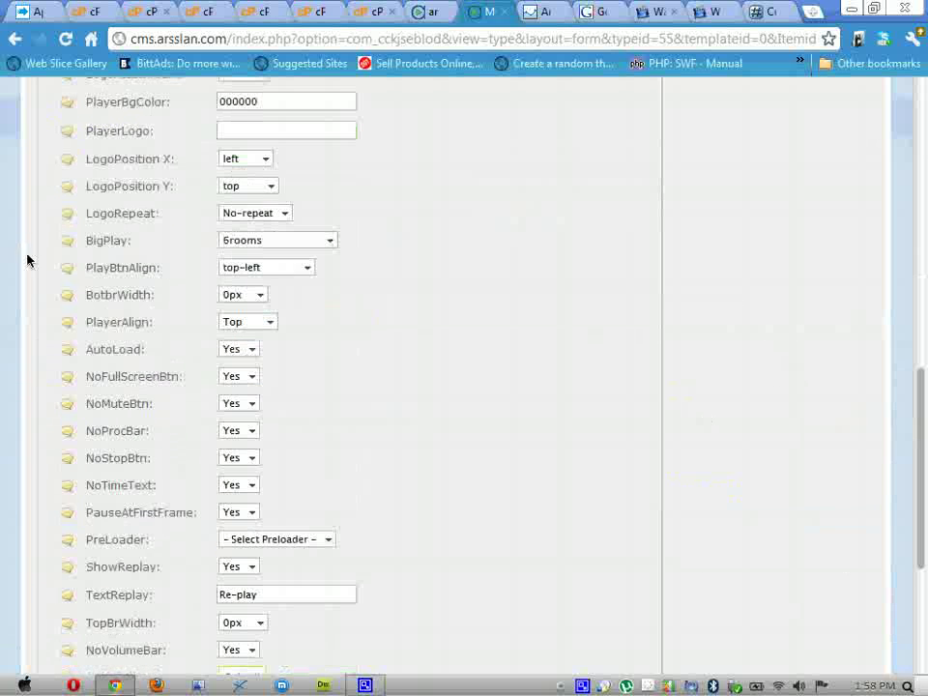
{"action": "scroll", "coordinate": [229, 268], "scroll_direction": "up", "scroll_amount": 8}
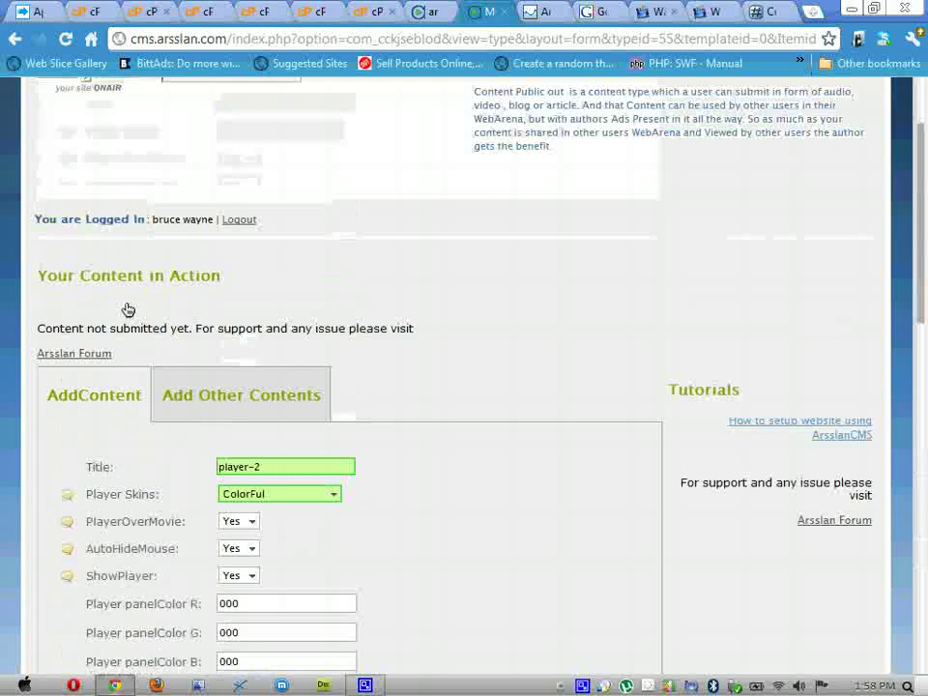
{"action": "scroll", "coordinate": [19, 215], "scroll_direction": "down", "scroll_amount": 5}
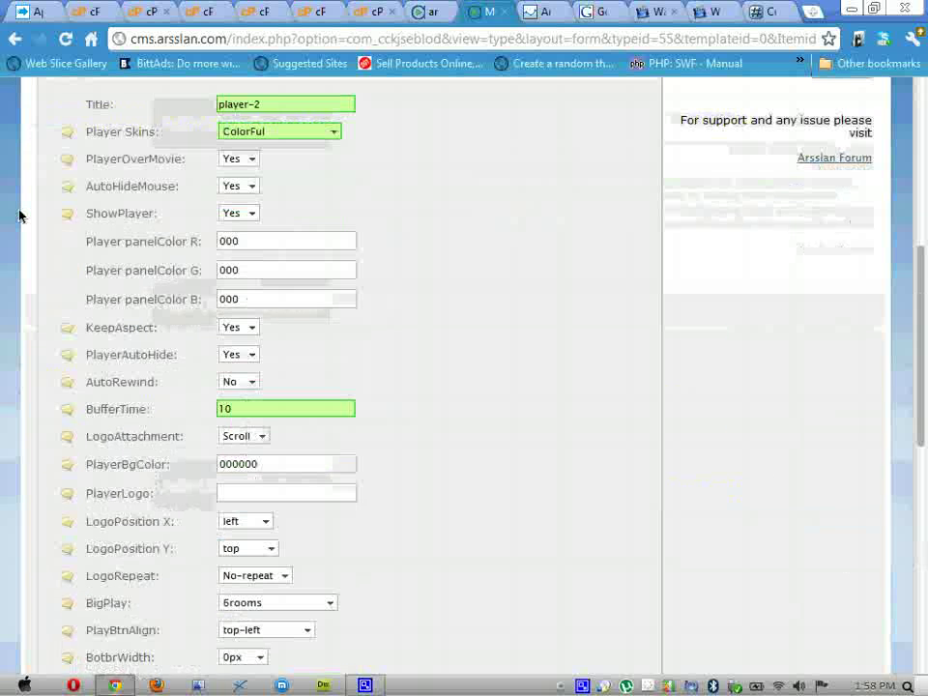
{"action": "scroll", "coordinate": [29, 227], "scroll_direction": "down", "scroll_amount": 3}
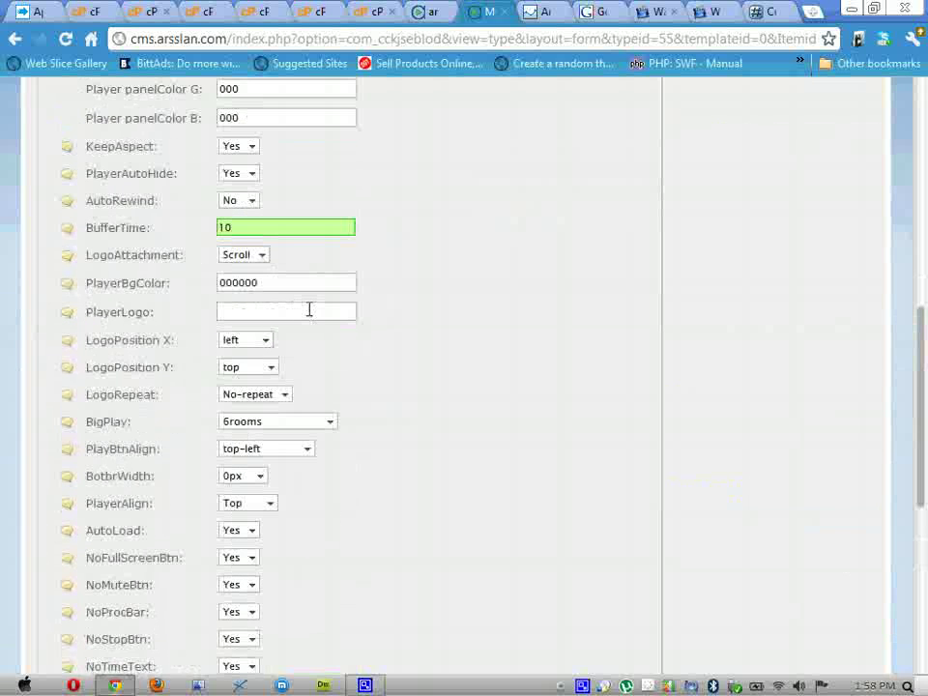
{"action": "right_click", "coordinate": [309, 310]}
{"action": "left_click", "coordinate": [371, 397]}
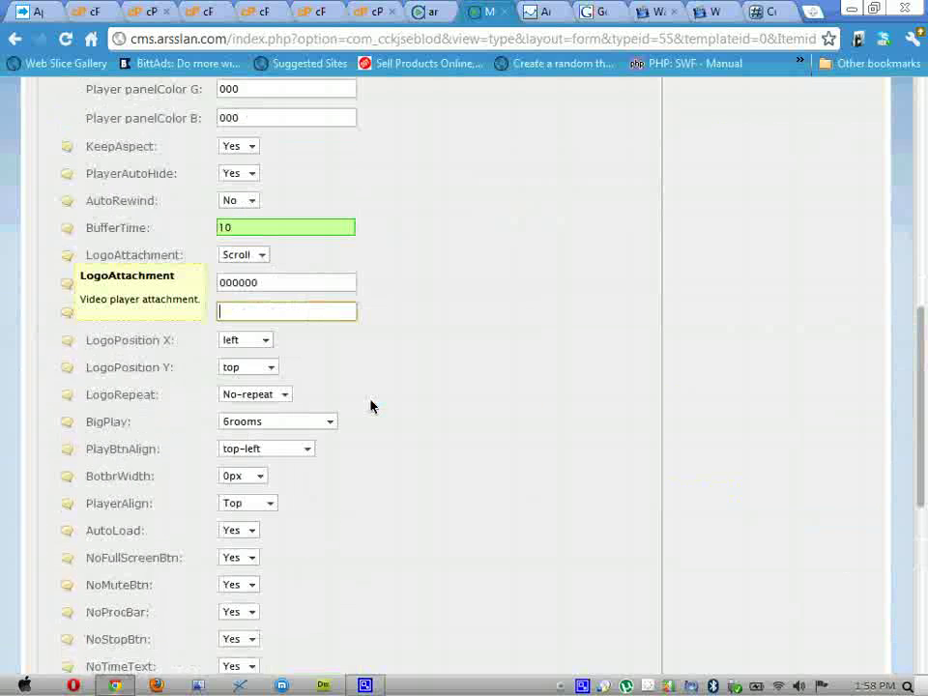
{"action": "left_click", "coordinate": [522, 357]}
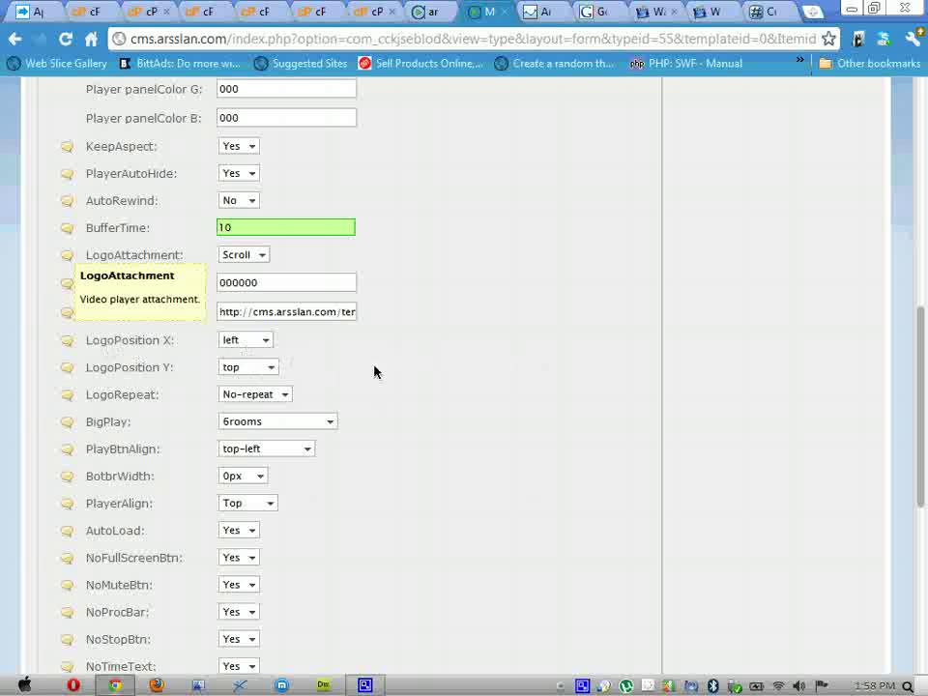
Step: Choose MediaPlayer as the BigPlay button style
{"action": "scroll", "coordinate": [400, 371], "scroll_direction": "down", "scroll_amount": 2}
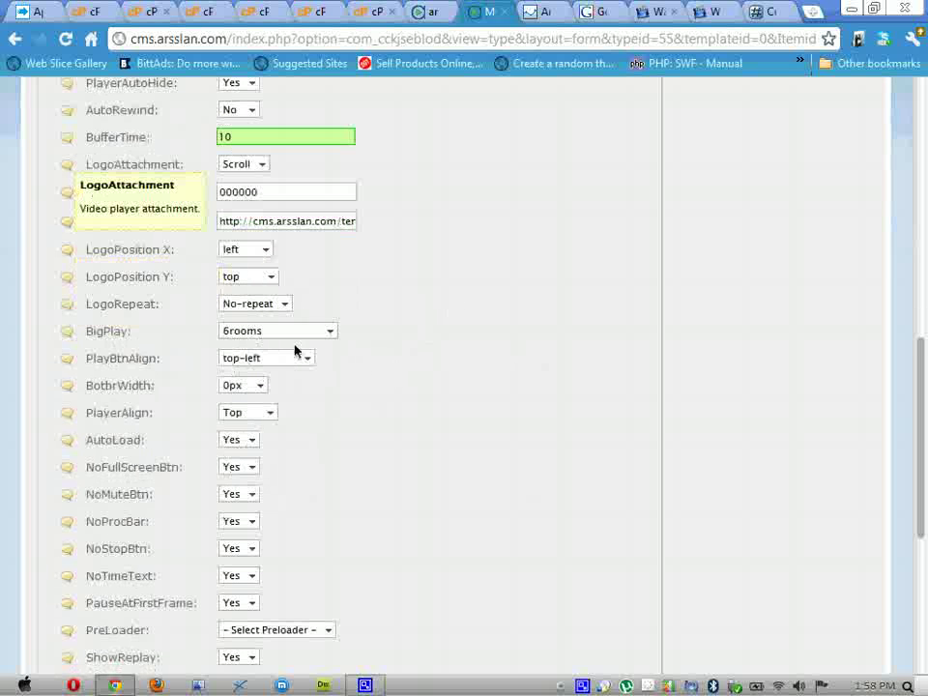
{"action": "left_click", "coordinate": [299, 330]}
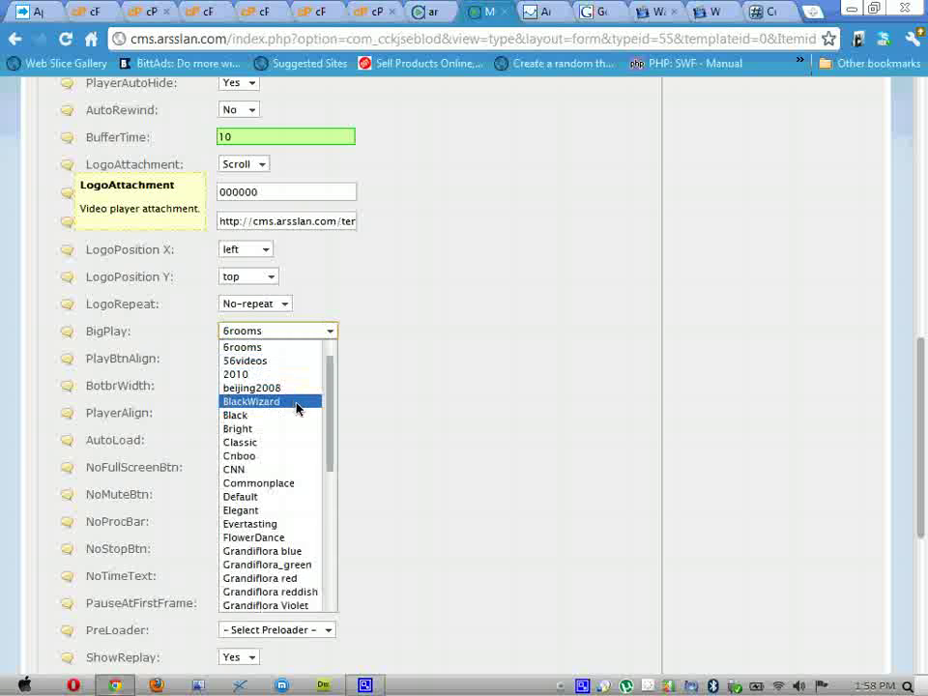
{"action": "scroll", "coordinate": [304, 555], "scroll_direction": "down", "scroll_amount": 2}
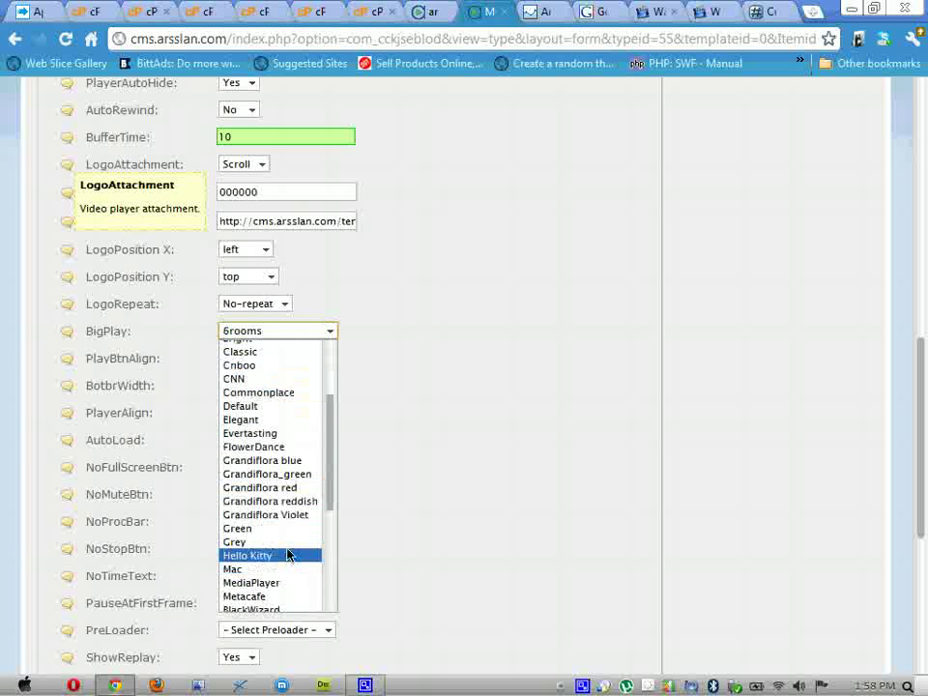
{"action": "left_click", "coordinate": [290, 585]}
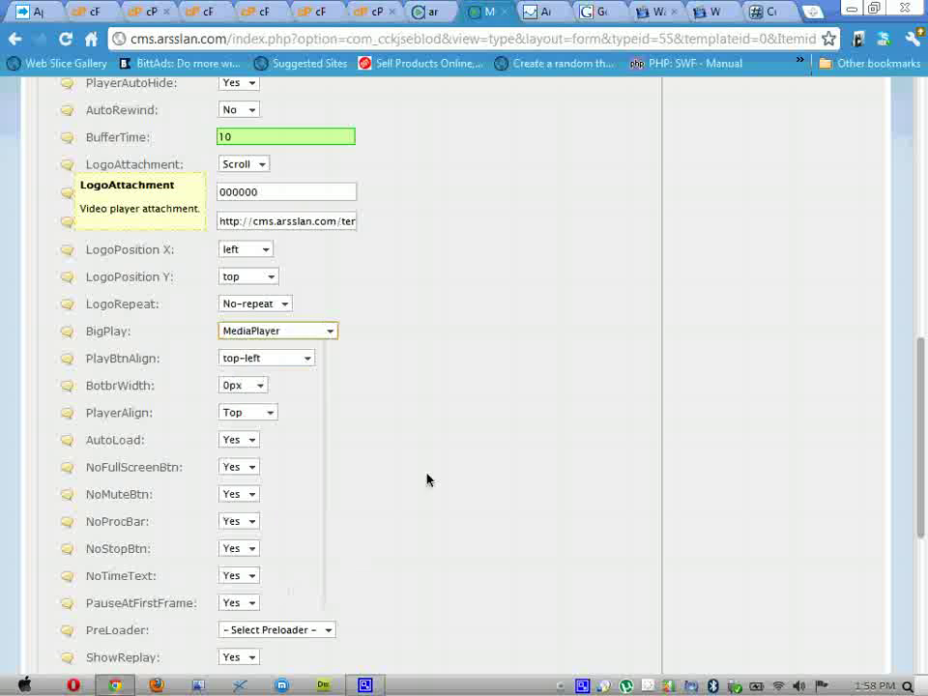
Step: Set the play button alignment (PlayBtnAlign) to center
{"action": "scroll", "coordinate": [428, 421], "scroll_direction": "down", "scroll_amount": 1}
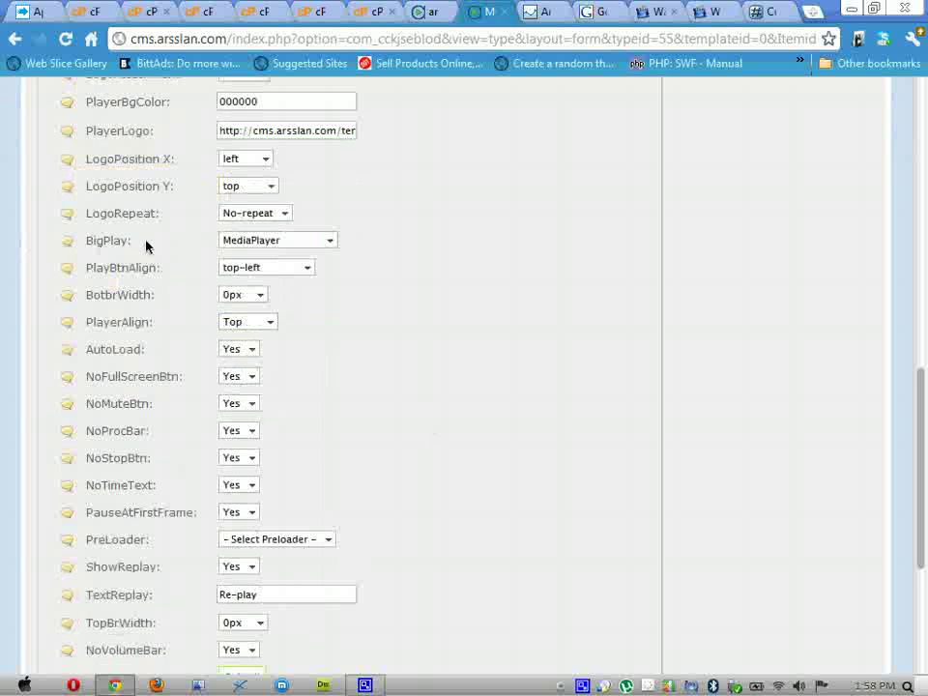
{"action": "mouse_move", "coordinate": [129, 248]}
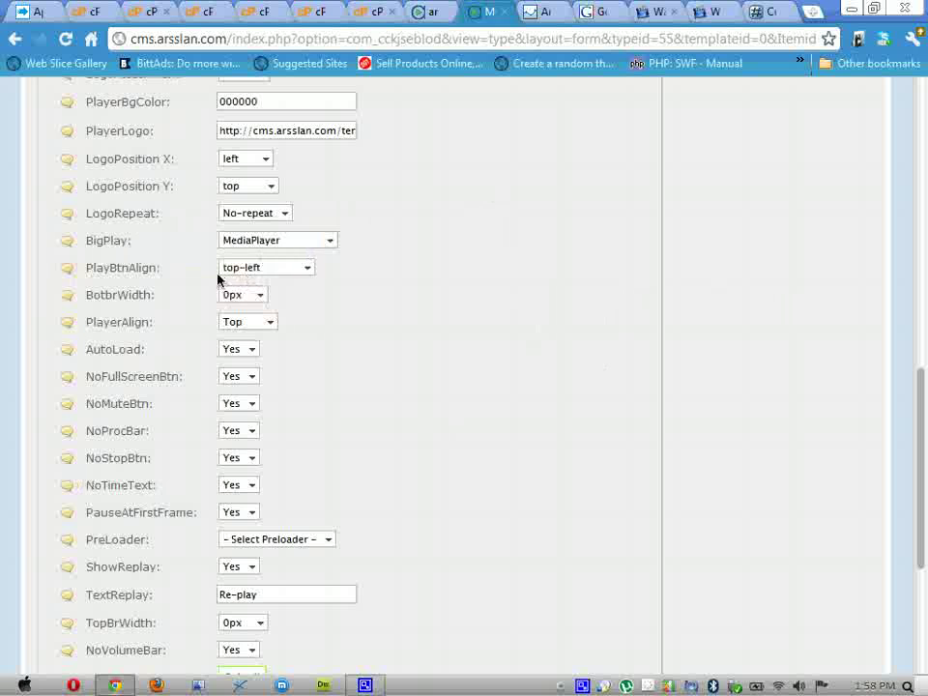
{"action": "left_click", "coordinate": [306, 268]}
{"action": "left_click", "coordinate": [295, 338]}
Step: Set BotbrWidth to 30px and PlayerAlign to Bottom for the player
{"action": "scroll", "coordinate": [414, 310], "scroll_direction": "down", "scroll_amount": 2}
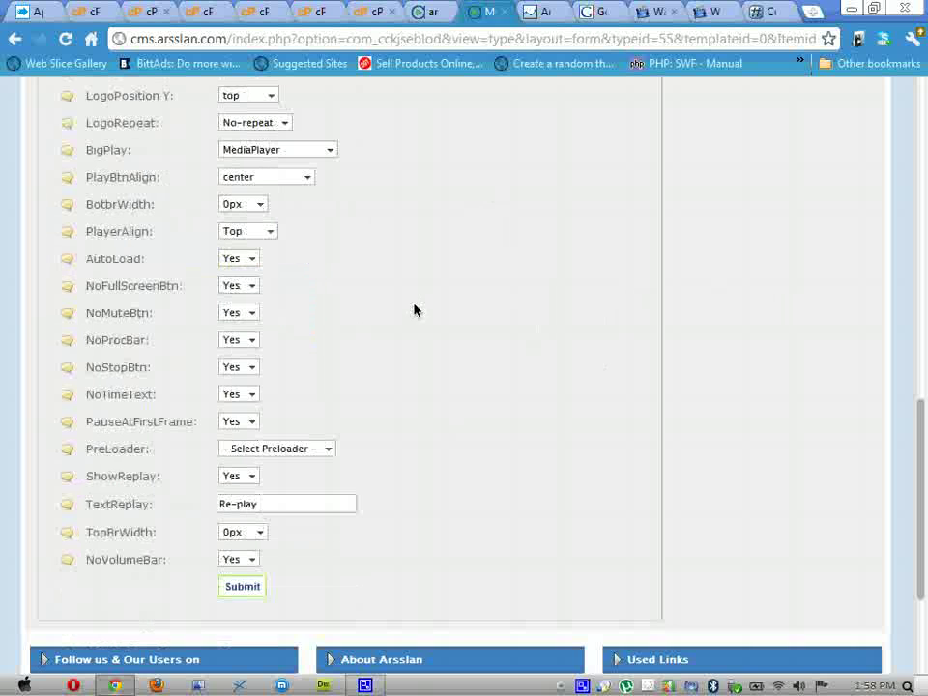
{"action": "left_click", "coordinate": [256, 208]}
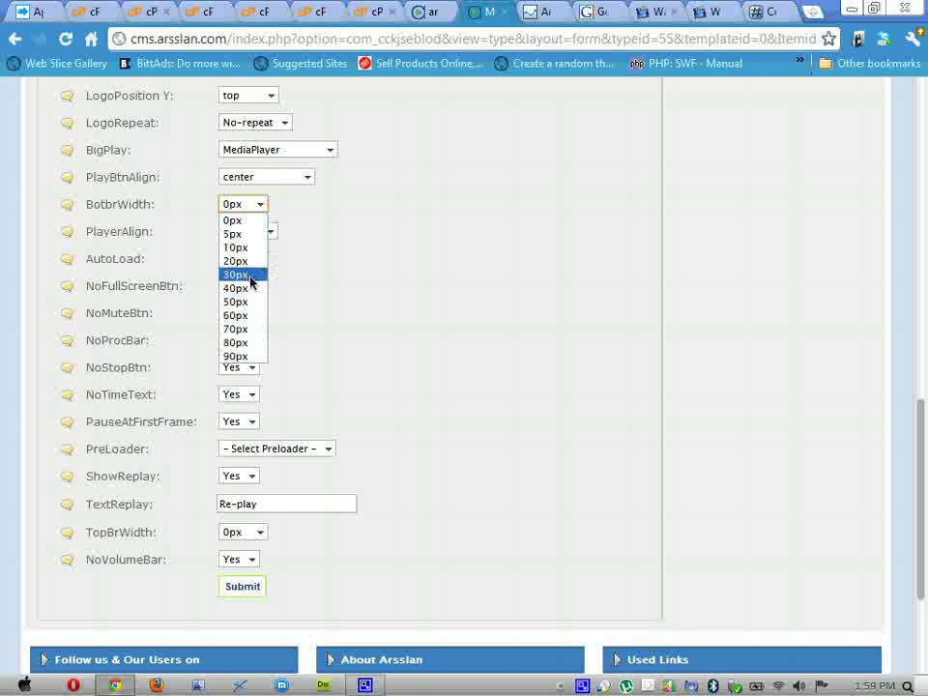
{"action": "left_click", "coordinate": [250, 276]}
{"action": "left_click", "coordinate": [265, 233]}
{"action": "left_click", "coordinate": [270, 261]}
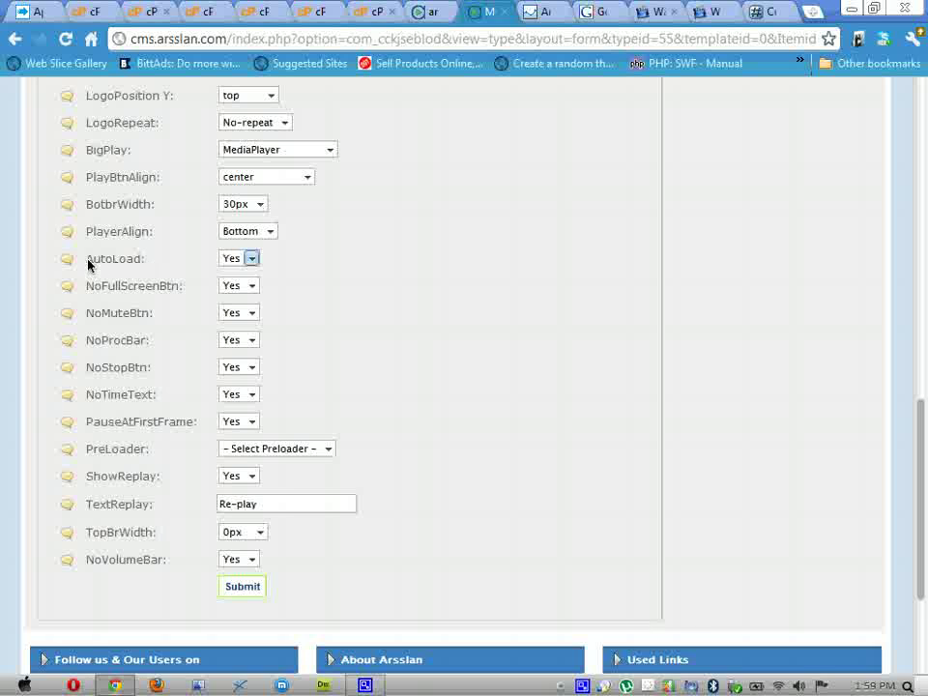
Step: Turn off automatic loading by setting AutoLoad to No
{"action": "mouse_move", "coordinate": [69, 260]}
{"action": "left_click", "coordinate": [251, 258]}
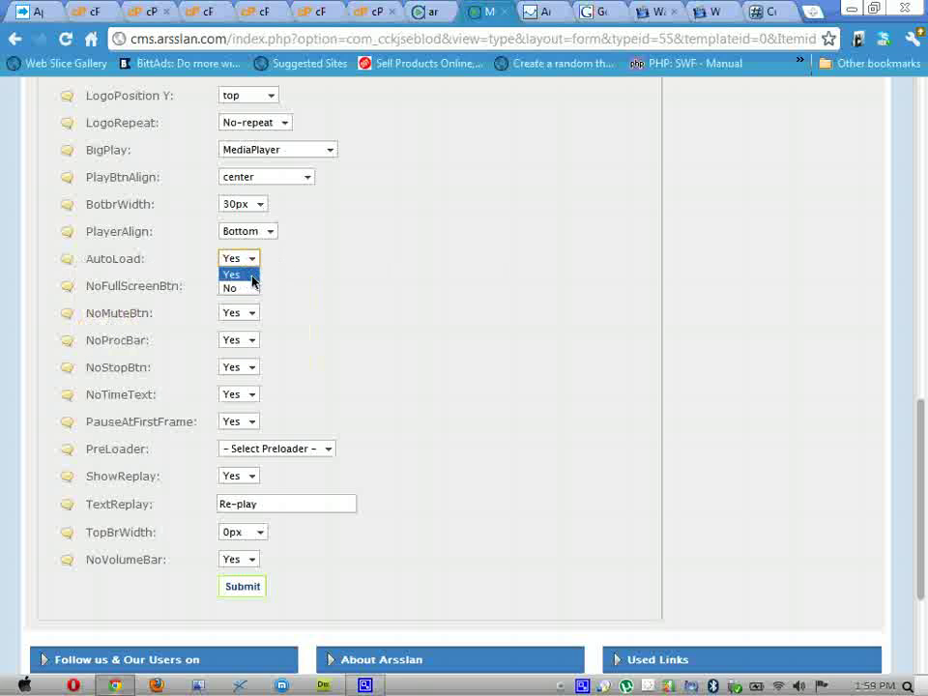
{"action": "left_click", "coordinate": [261, 286]}
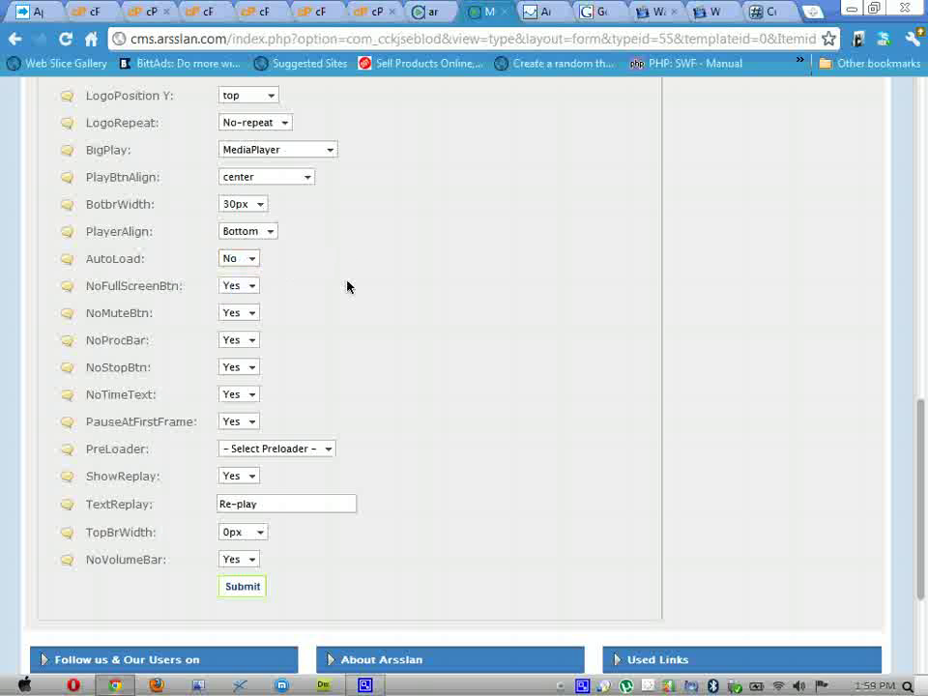
Step: Set NoFullScreenBtn, NoMuteBtn, NoProcBar, NoStopBtn and NoTimeText all to No
{"action": "scroll", "coordinate": [346, 283], "scroll_direction": "down", "scroll_amount": 2}
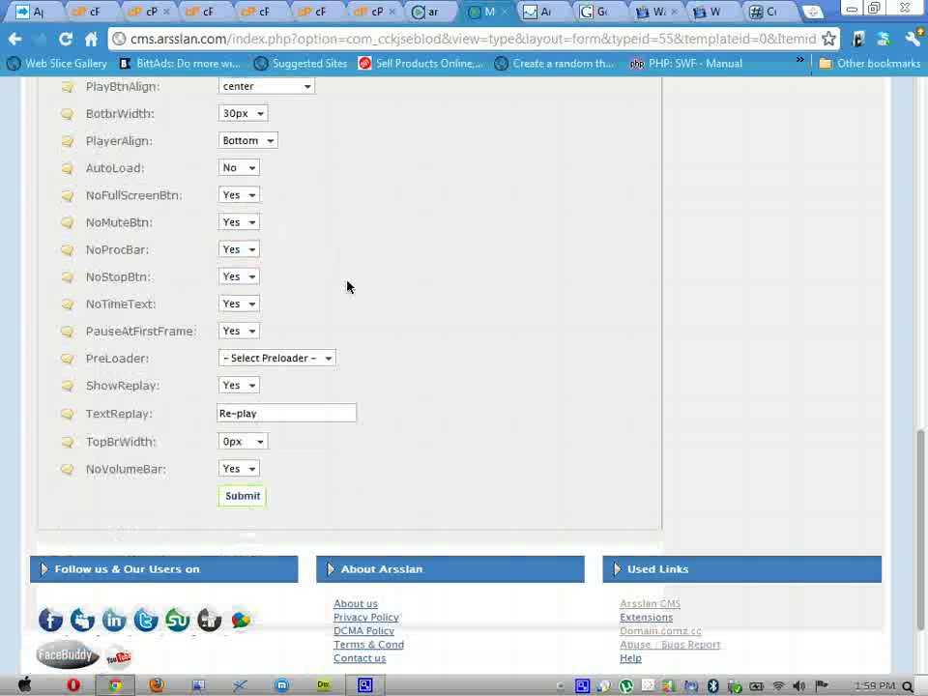
{"action": "left_click", "coordinate": [250, 196]}
{"action": "left_click", "coordinate": [253, 224]}
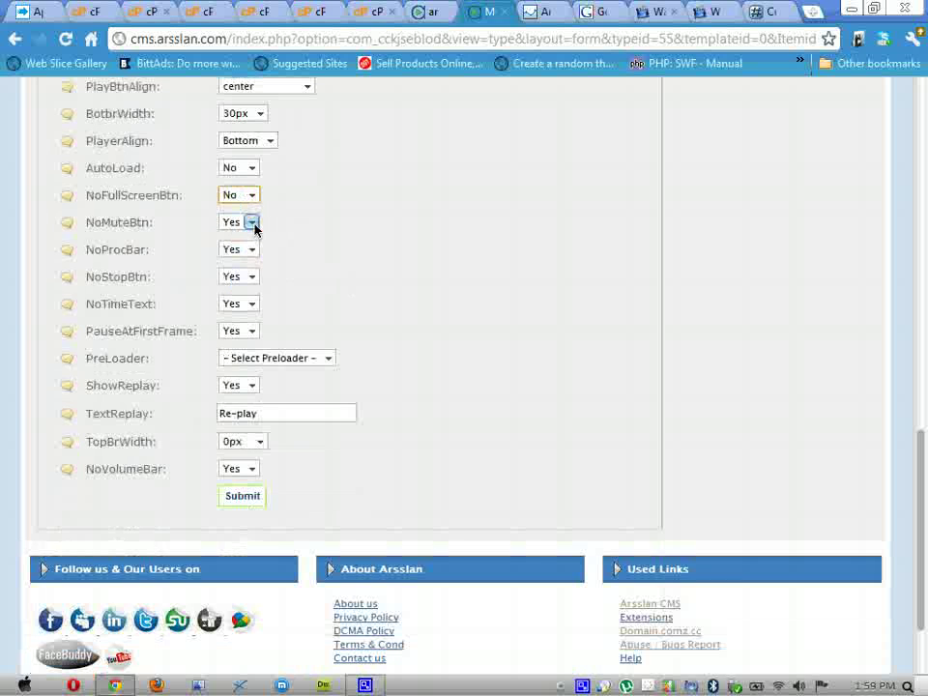
{"action": "left_click", "coordinate": [252, 222]}
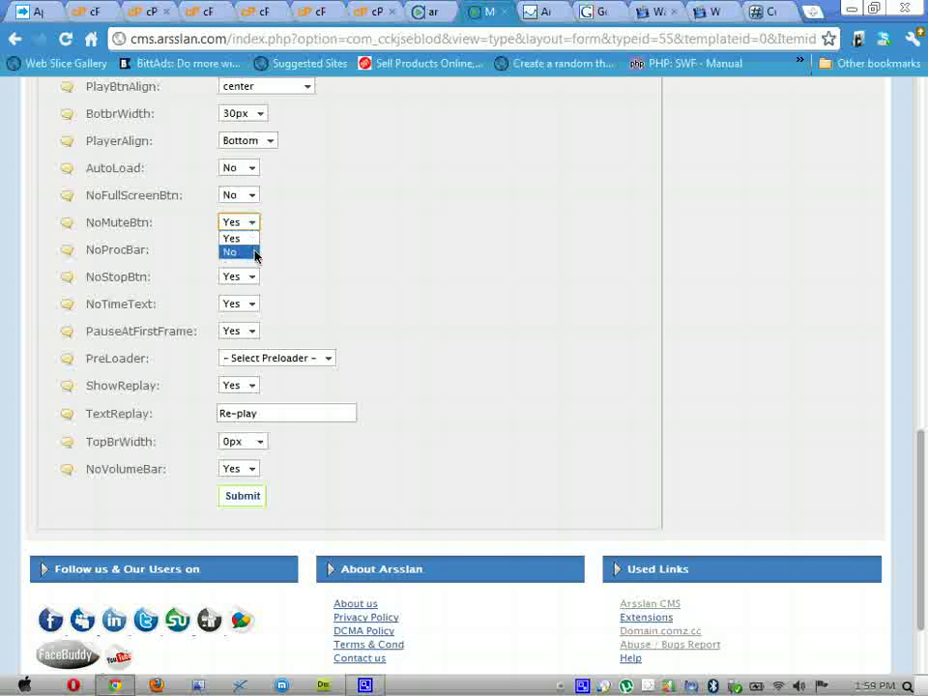
{"action": "left_click", "coordinate": [256, 254]}
{"action": "left_click", "coordinate": [254, 251]}
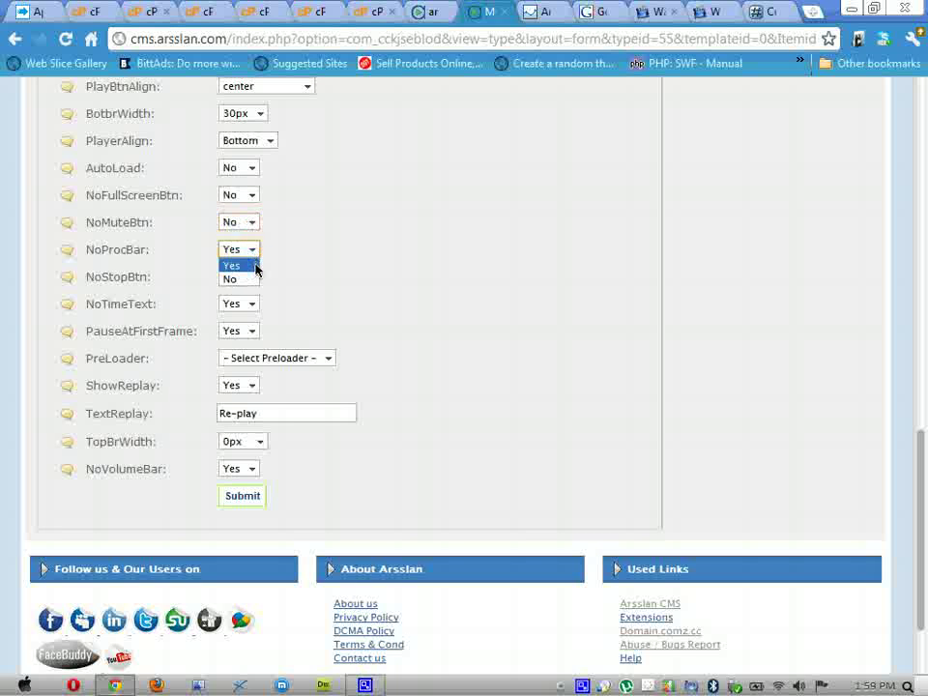
{"action": "left_click", "coordinate": [253, 283]}
{"action": "left_click", "coordinate": [253, 278]}
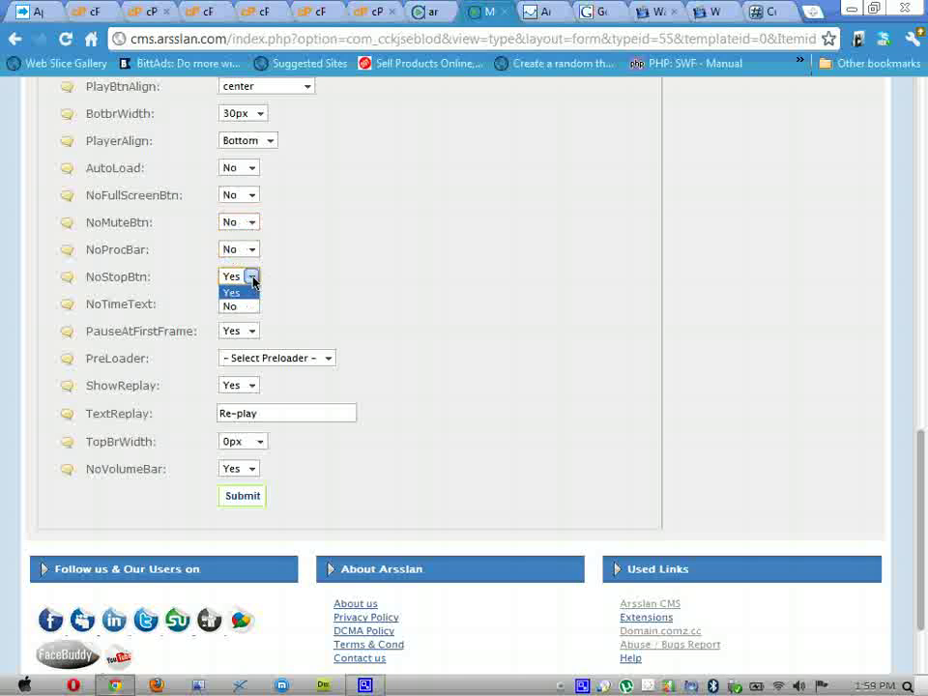
{"action": "left_click", "coordinate": [256, 305]}
{"action": "left_click", "coordinate": [253, 307]}
{"action": "left_click", "coordinate": [252, 332]}
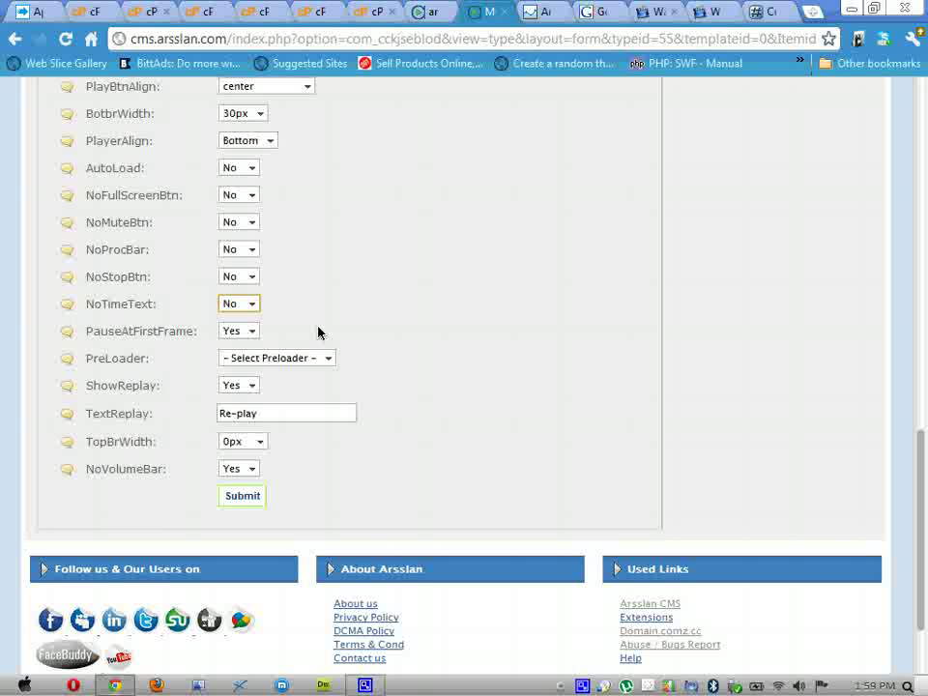
Step: Choose Loop as the player's PreLoader
{"action": "scroll", "coordinate": [319, 329], "scroll_direction": "up", "scroll_amount": 2}
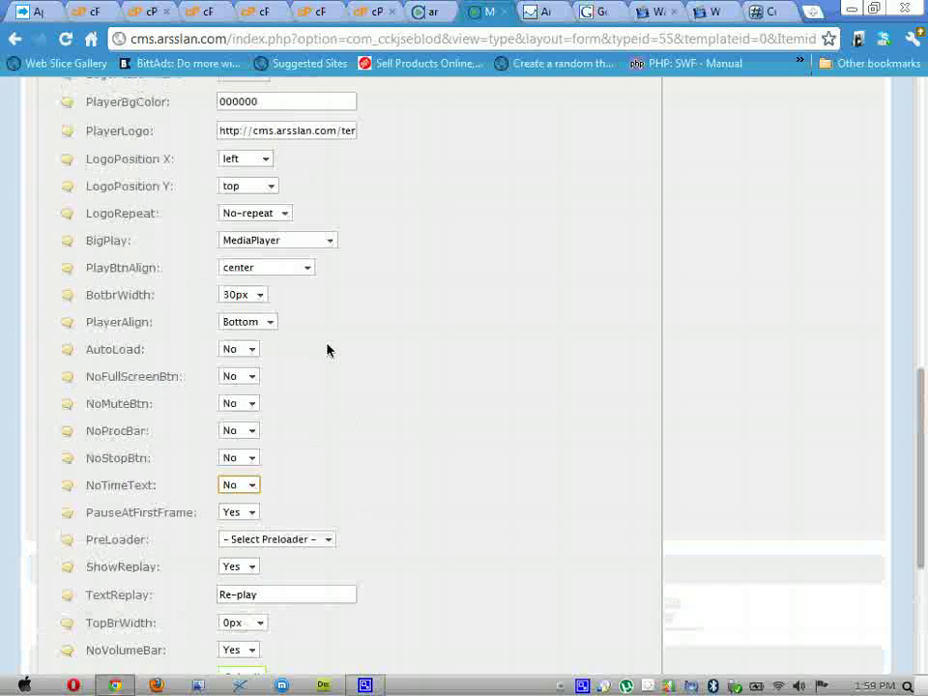
{"action": "left_click", "coordinate": [329, 349]}
{"action": "scroll", "coordinate": [397, 402], "scroll_direction": "down", "scroll_amount": 2}
{"action": "left_click", "coordinate": [325, 358]}
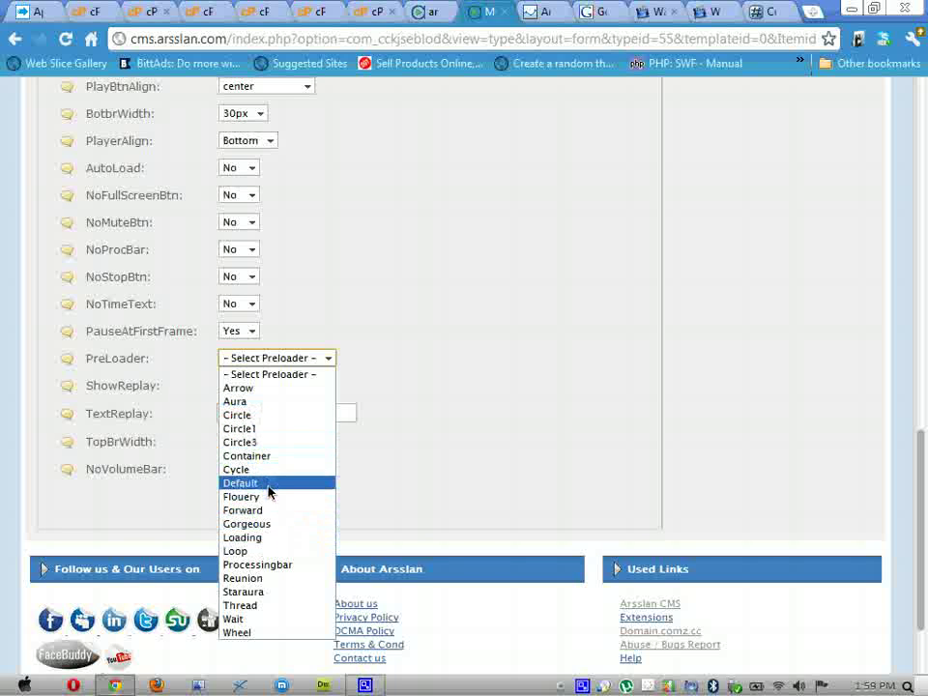
{"action": "left_click", "coordinate": [263, 551]}
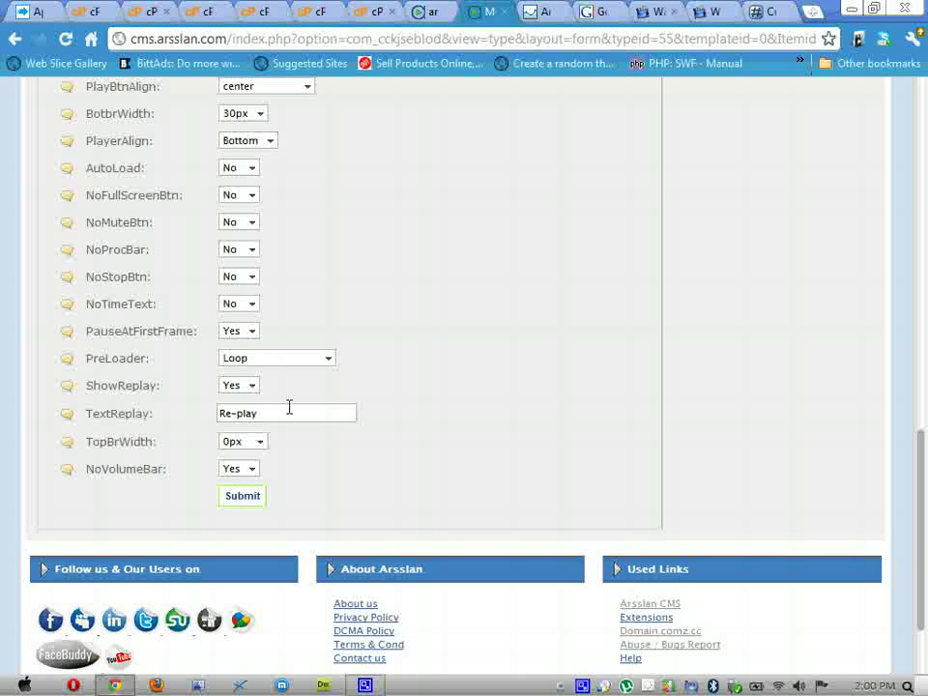
Step: Try TopBrWidth values of 50px, 0px and 40px
{"action": "left_click", "coordinate": [241, 442]}
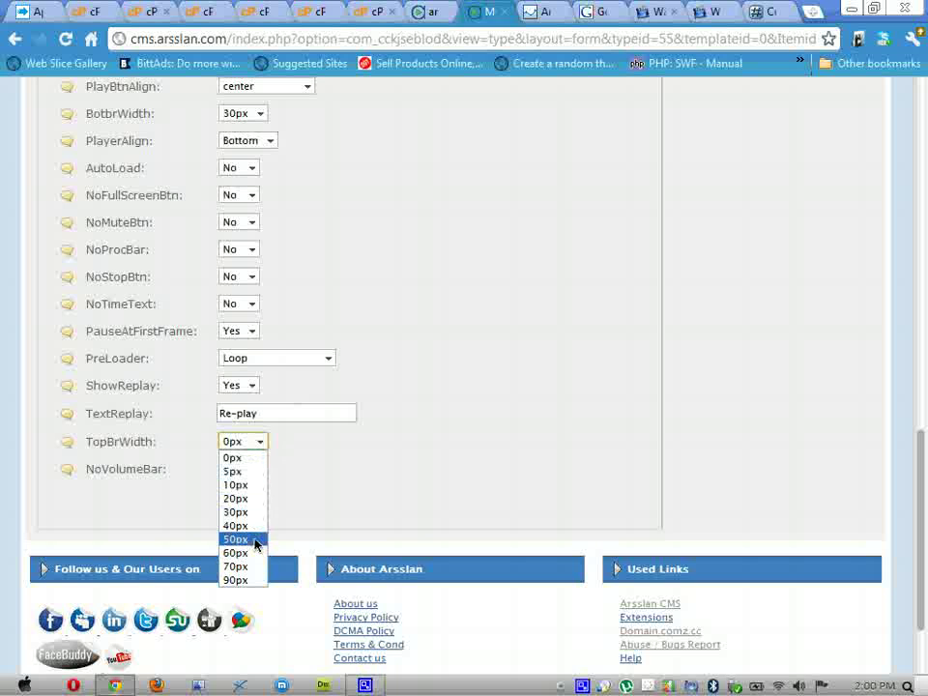
{"action": "left_click", "coordinate": [257, 542]}
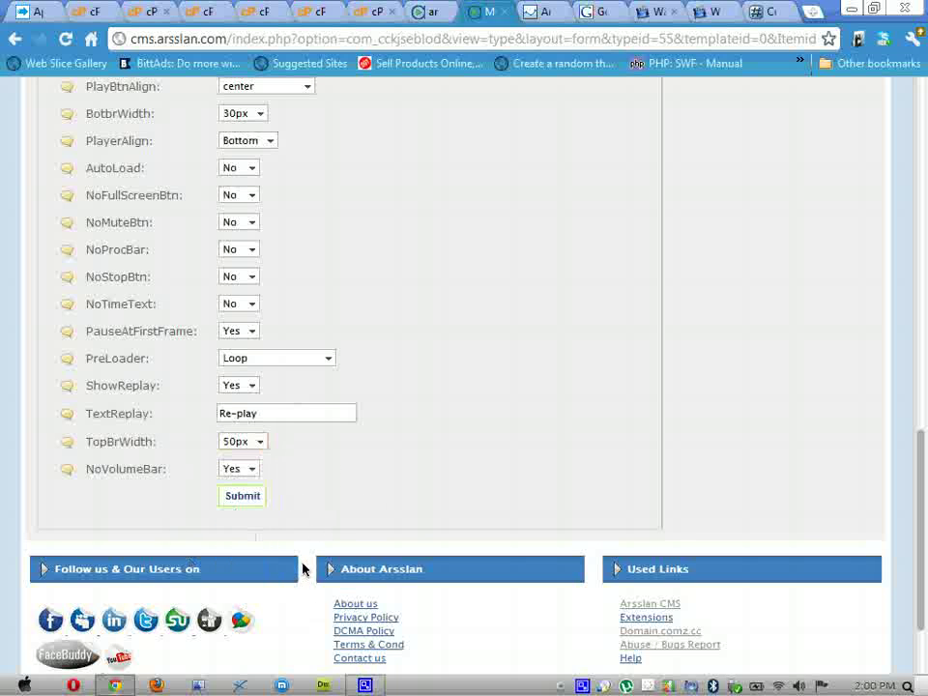
{"action": "mouse_move", "coordinate": [183, 443]}
{"action": "left_click", "coordinate": [257, 442]}
{"action": "left_click", "coordinate": [261, 458]}
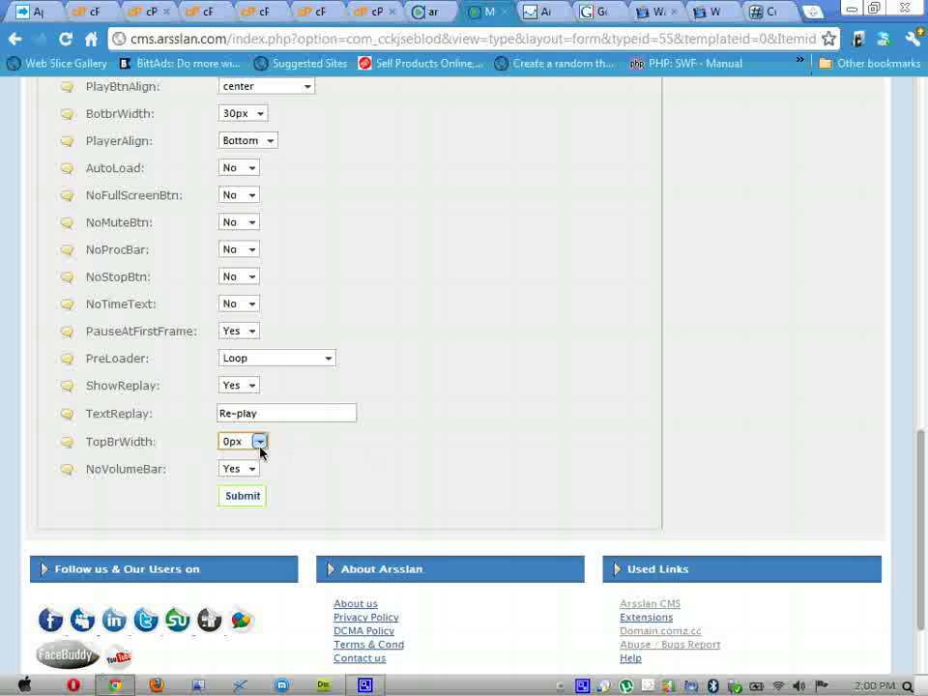
{"action": "left_click", "coordinate": [259, 448]}
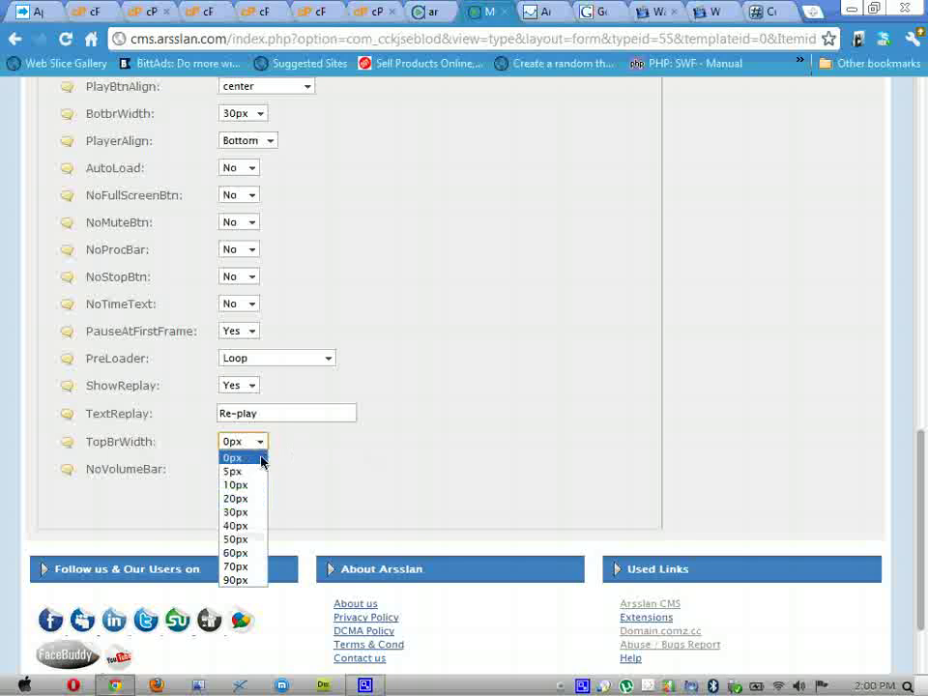
{"action": "left_click", "coordinate": [255, 526]}
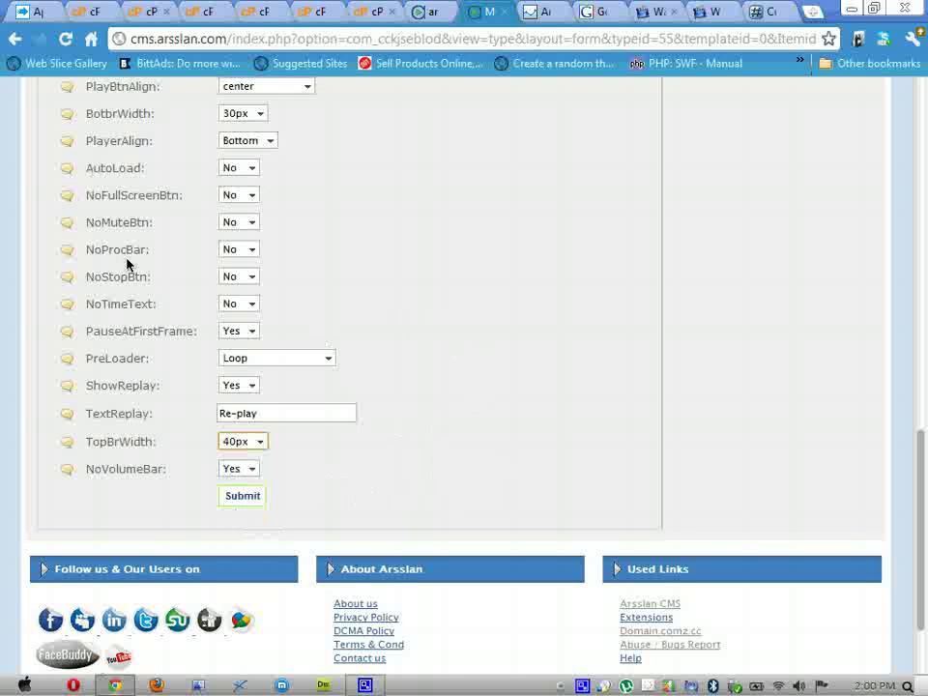
Step: Set the player's TopBrWidth to 50px
{"action": "left_click", "coordinate": [240, 444]}
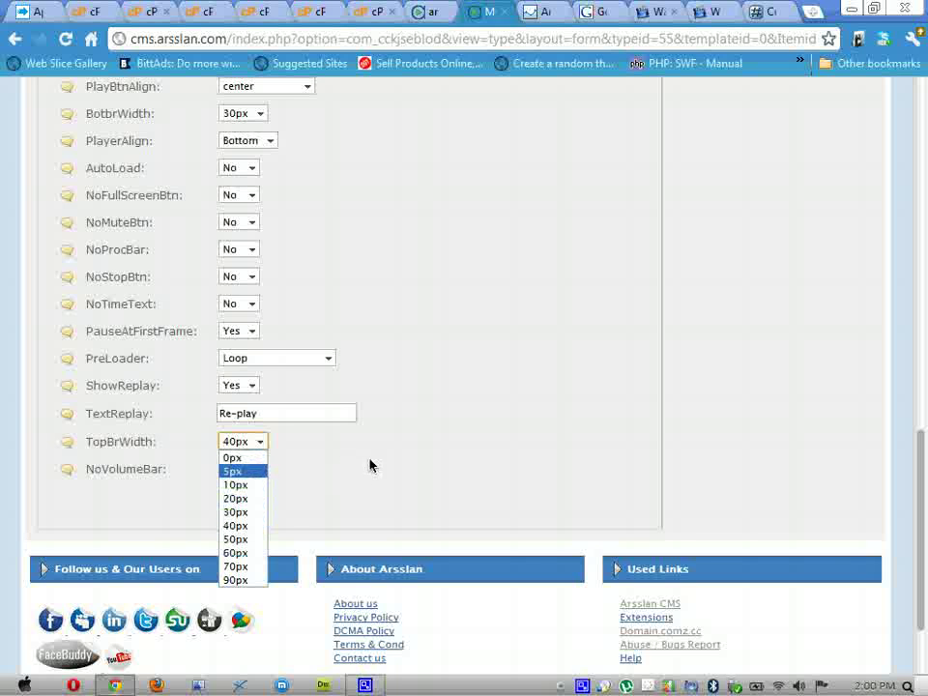
{"action": "left_click", "coordinate": [237, 538]}
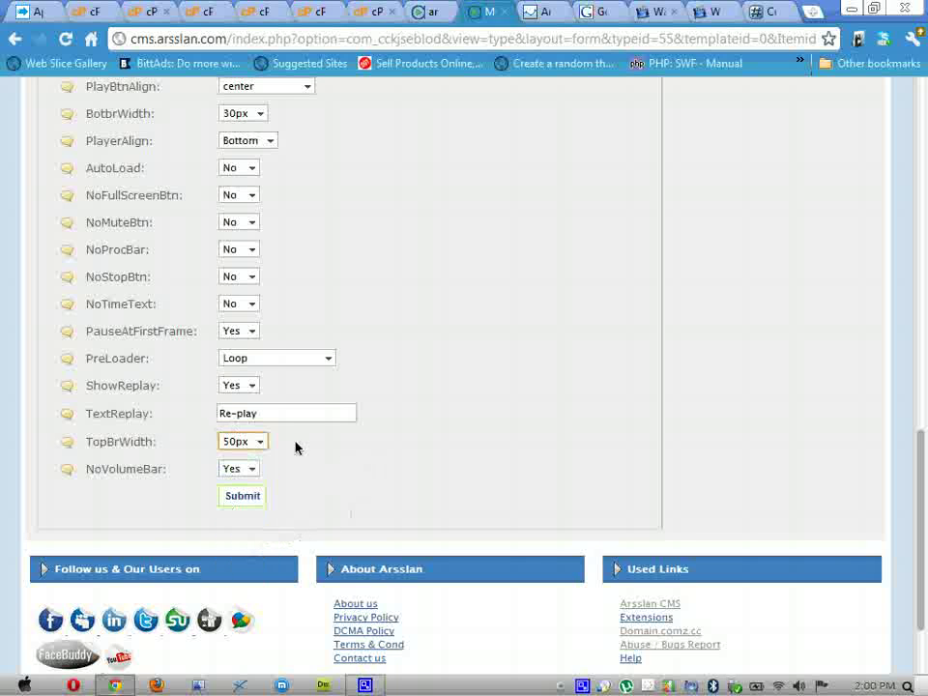
{"action": "left_click", "coordinate": [239, 445]}
{"action": "left_click", "coordinate": [239, 445]}
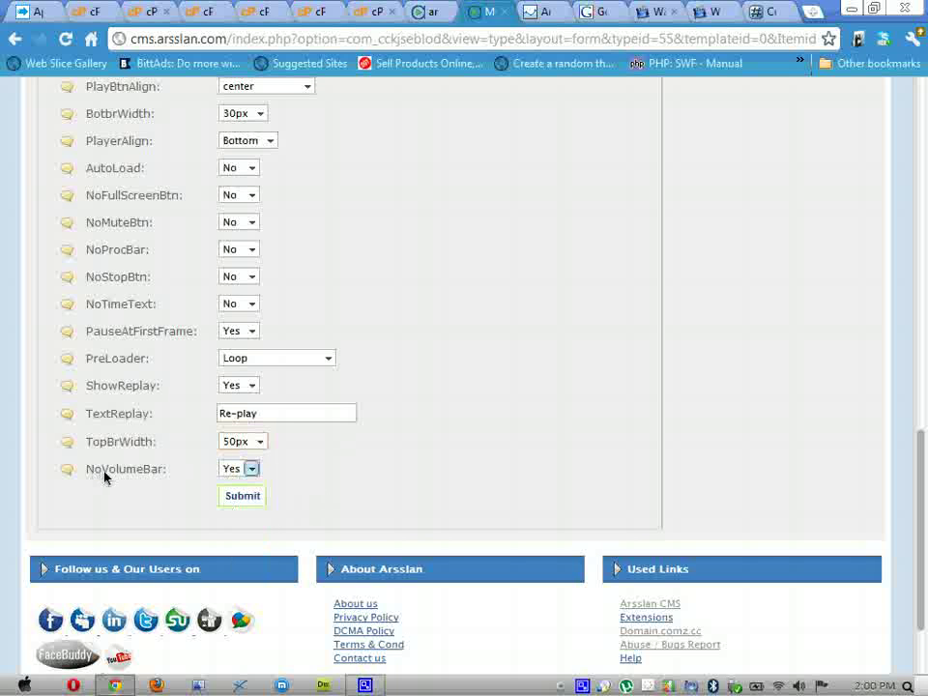
Step: Set NoVolumeBar to No and submit the video player form
{"action": "left_click", "coordinate": [247, 471]}
{"action": "left_click", "coordinate": [220, 498]}
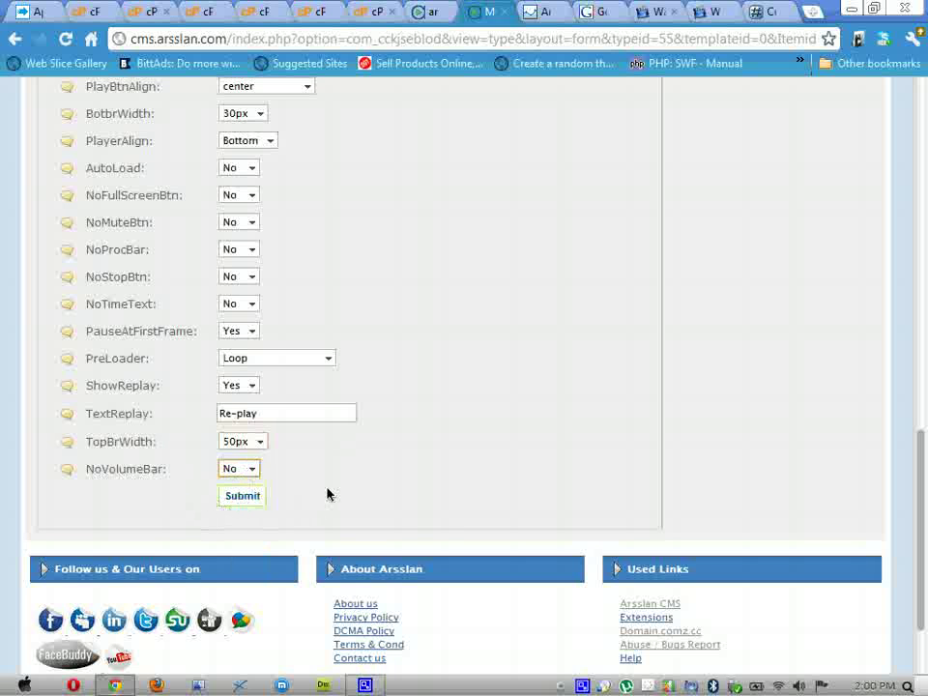
{"action": "left_click", "coordinate": [232, 500]}
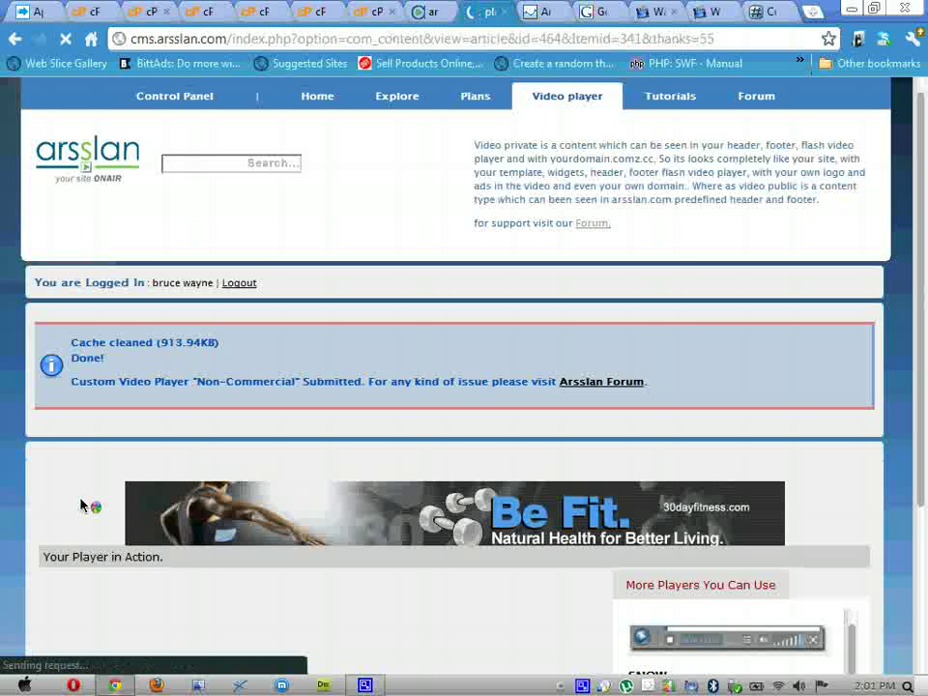
Step: Review the preview of the submitted player, including its logo and controls, and open the Add Video form
{"action": "scroll", "coordinate": [14, 477], "scroll_direction": "down", "scroll_amount": 4}
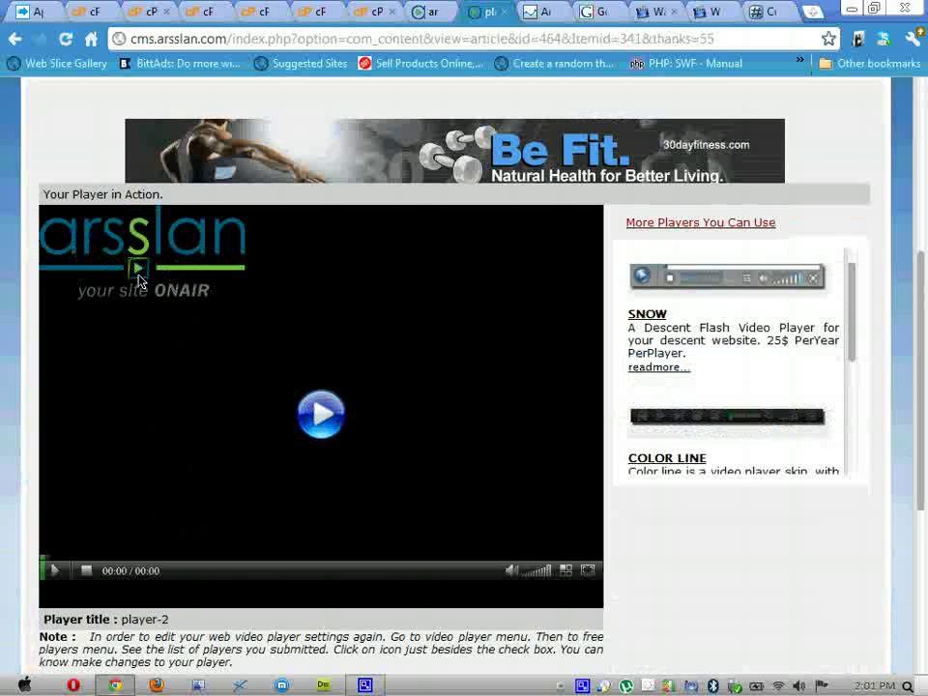
{"action": "scroll", "coordinate": [170, 314], "scroll_direction": "down", "scroll_amount": 2}
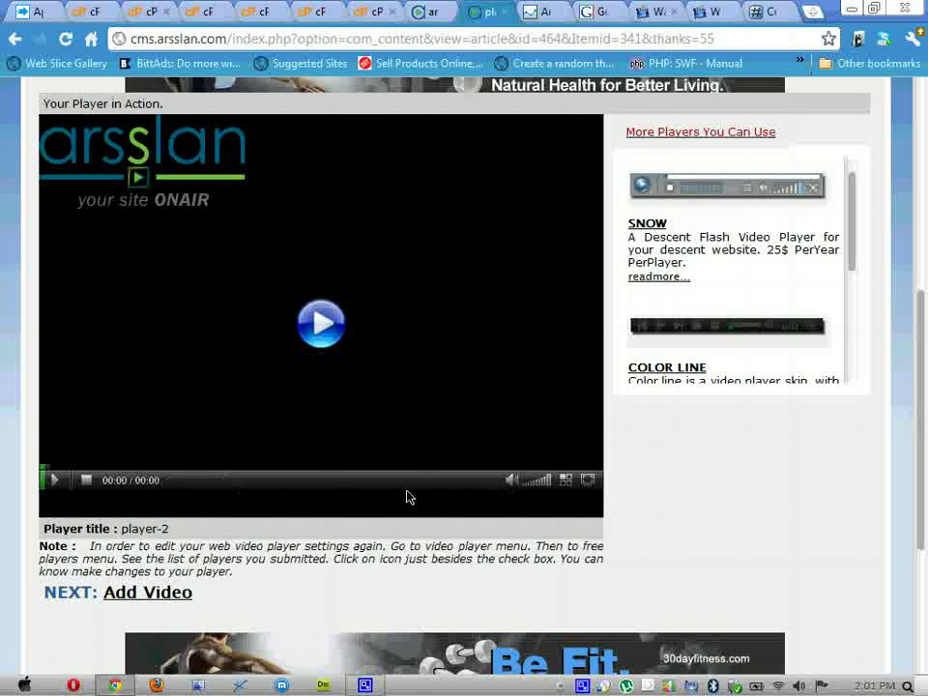
{"action": "scroll", "coordinate": [386, 464], "scroll_direction": "down", "scroll_amount": 3}
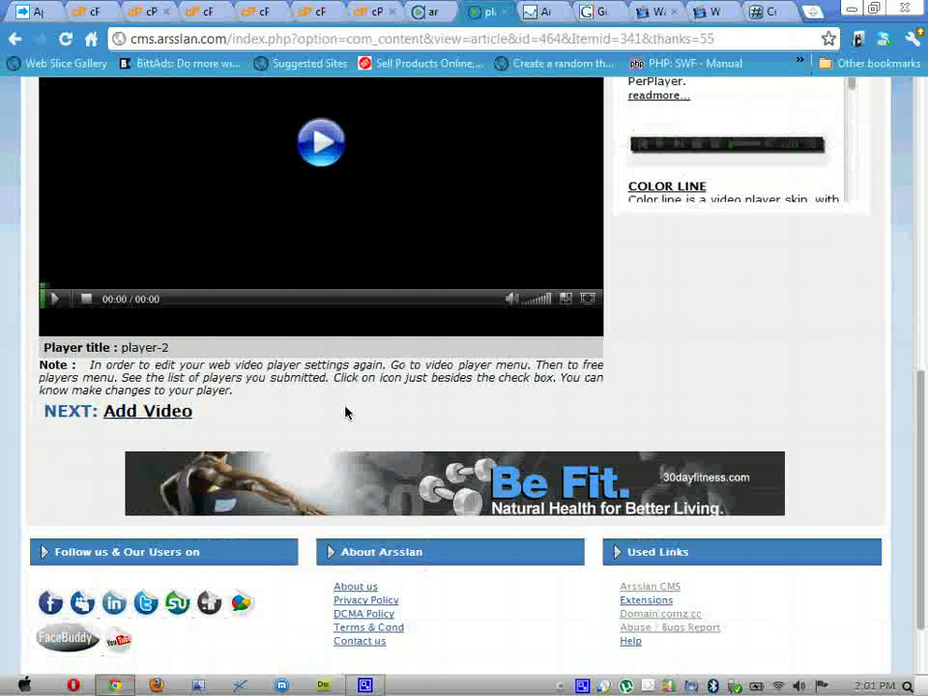
{"action": "left_click", "coordinate": [159, 419]}
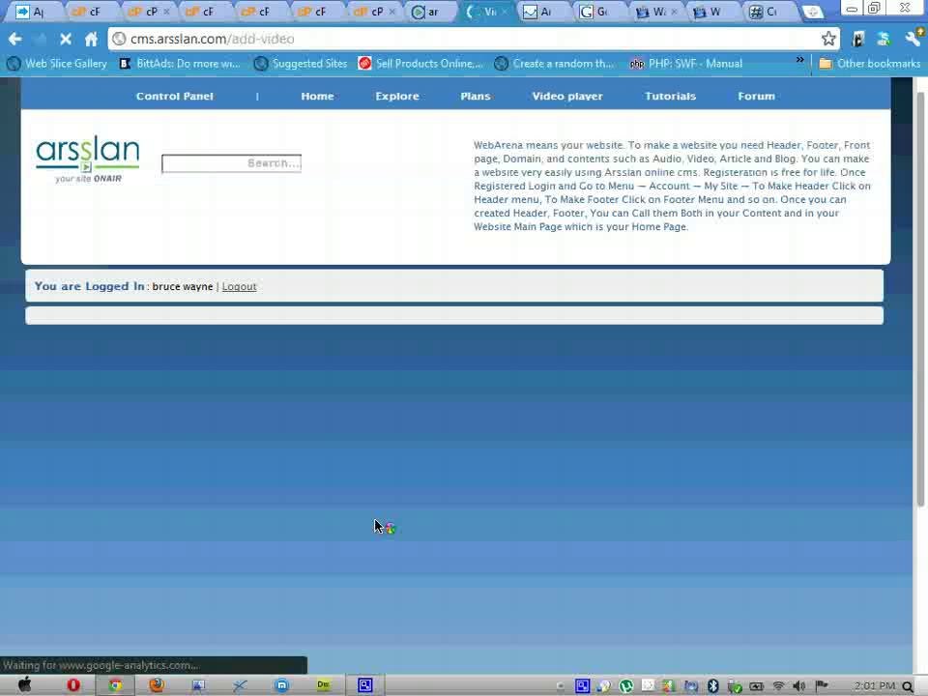
Step: Choose player-2 as the Video Player in Panel II of the Add Video form
{"action": "scroll", "coordinate": [377, 526], "scroll_direction": "down", "scroll_amount": 3}
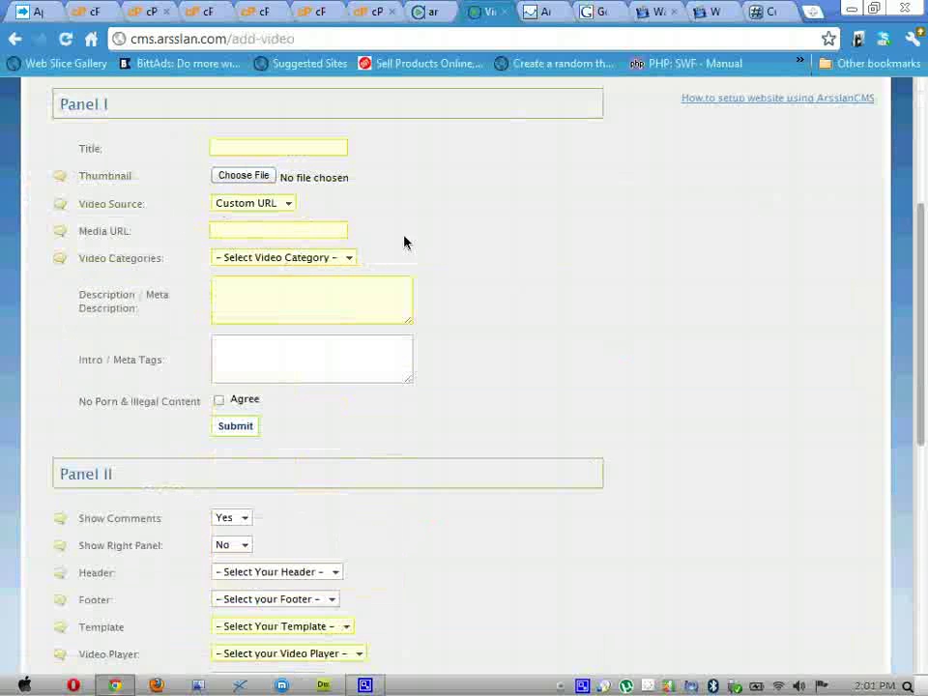
{"action": "scroll", "coordinate": [457, 445], "scroll_direction": "down", "scroll_amount": 3}
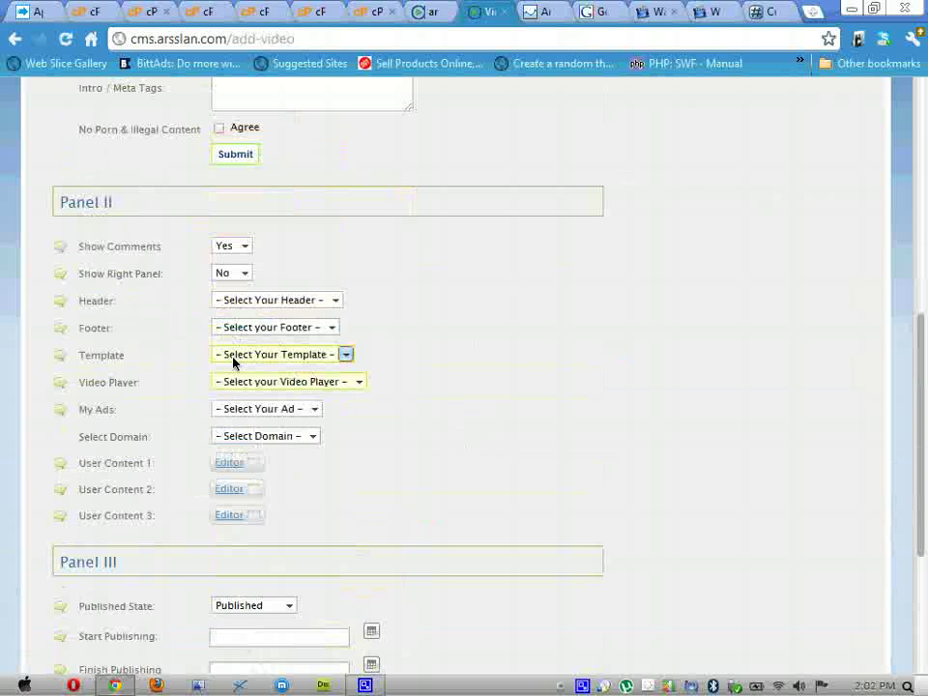
{"action": "left_click", "coordinate": [232, 384]}
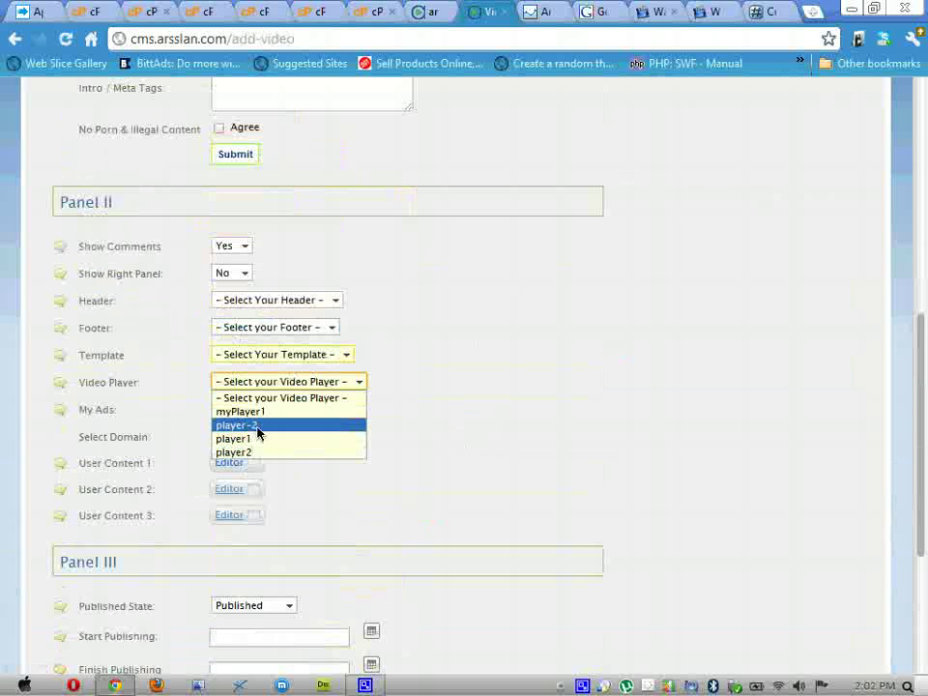
{"action": "left_click", "coordinate": [259, 424]}
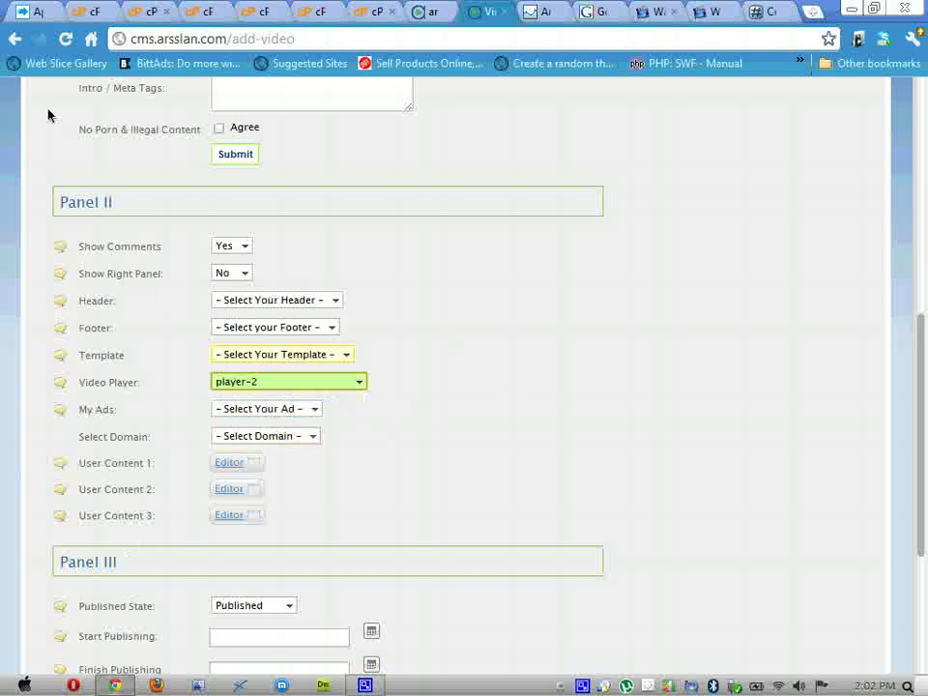
Step: Return to the submitted player's page and examine its preview, title and editing note
{"action": "left_click", "coordinate": [12, 43]}
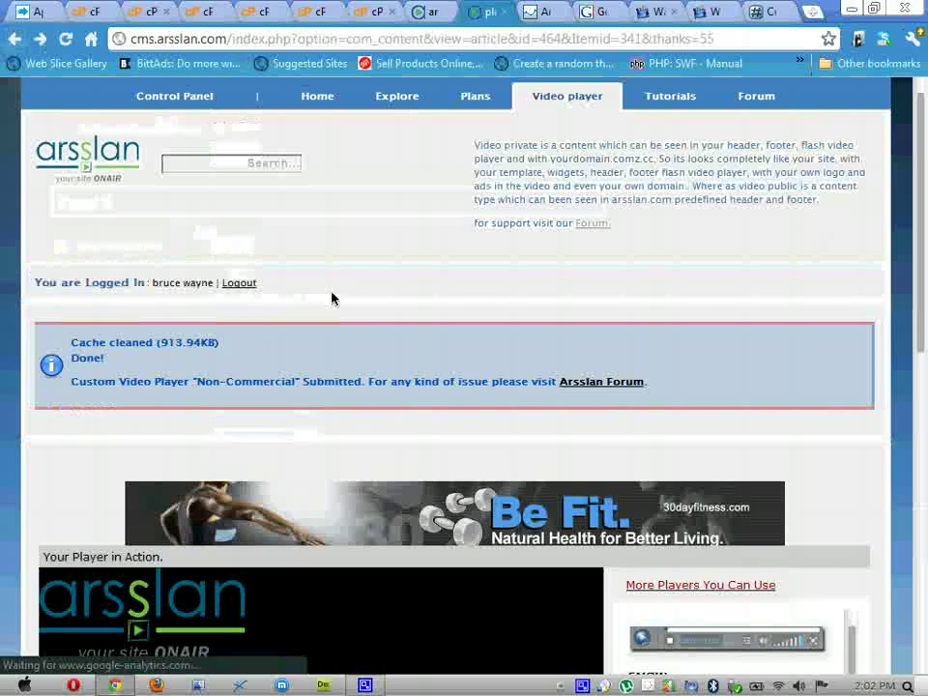
{"action": "scroll", "coordinate": [58, 432], "scroll_direction": "down", "scroll_amount": 5}
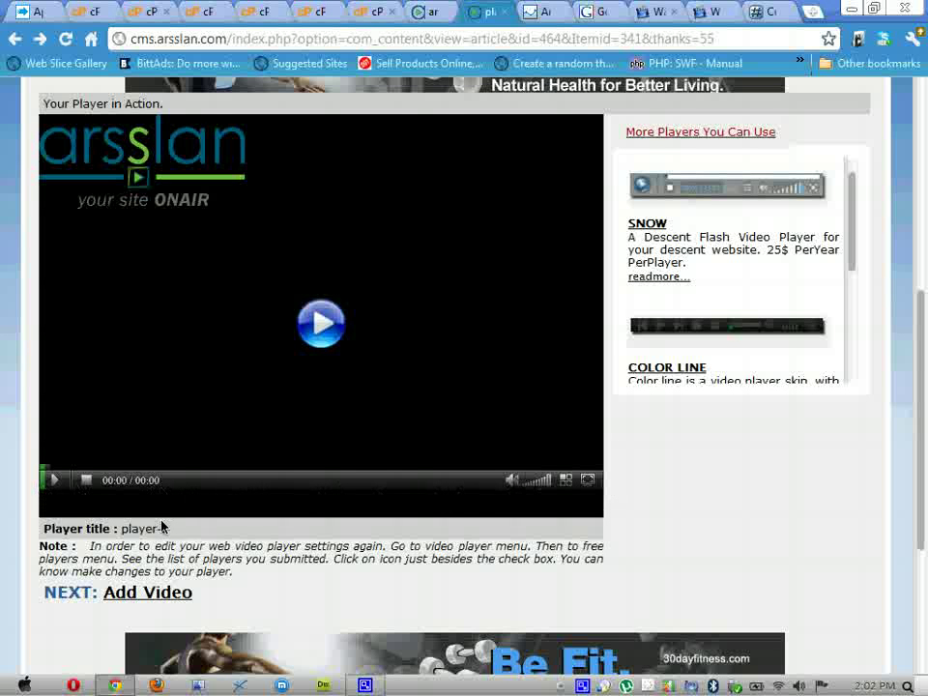
{"action": "scroll", "coordinate": [128, 526], "scroll_direction": "down", "scroll_amount": 2}
{"action": "scroll", "coordinate": [89, 513], "scroll_direction": "up", "scroll_amount": 6}
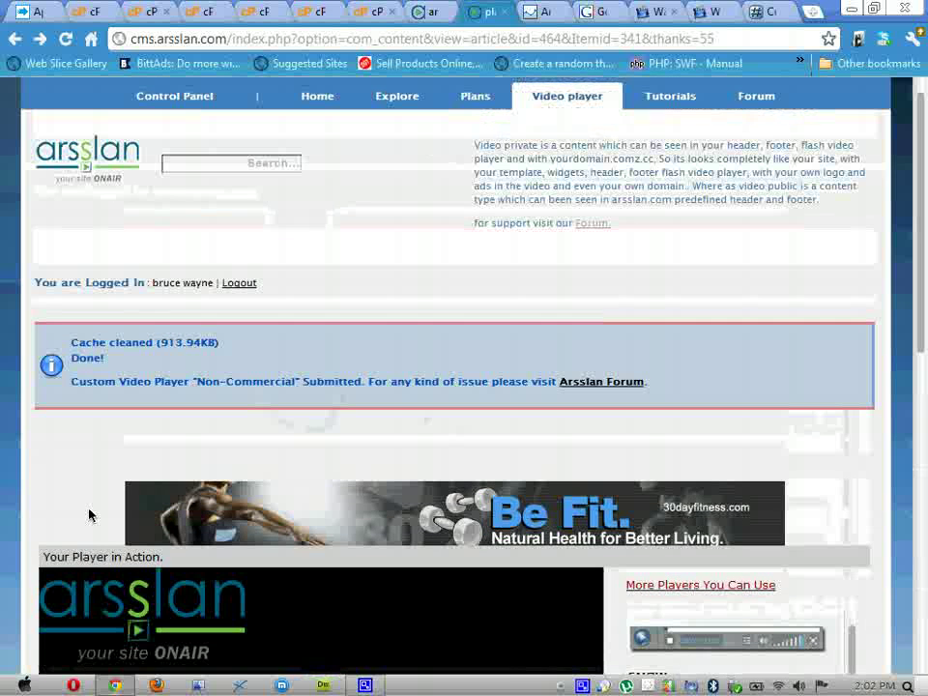
Step: Look over the submission notice and the player-2 preview, including its playback control bar
{"action": "scroll", "coordinate": [89, 515], "scroll_direction": "down", "scroll_amount": 2}
{"action": "scroll", "coordinate": [88, 514], "scroll_direction": "up", "scroll_amount": 2}
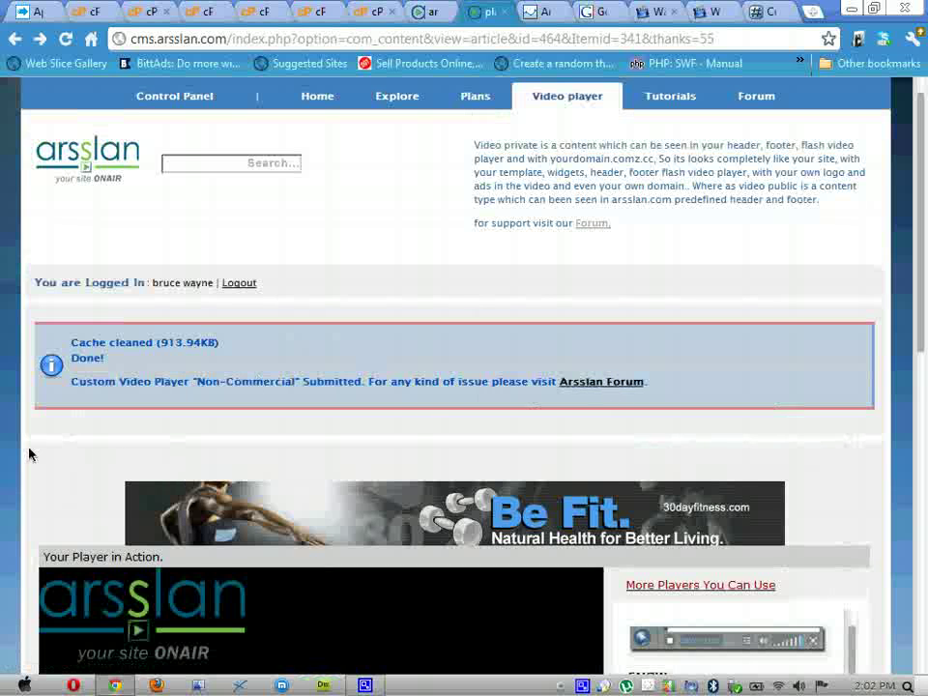
{"action": "scroll", "coordinate": [30, 454], "scroll_direction": "down", "scroll_amount": 2}
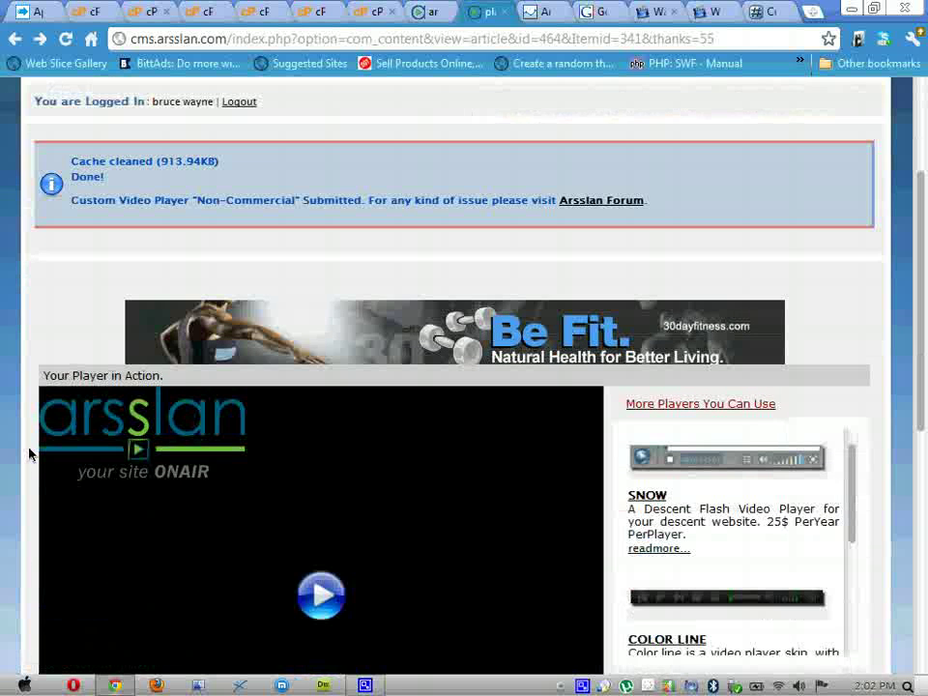
{"action": "scroll", "coordinate": [30, 455], "scroll_direction": "down", "scroll_amount": 1}
{"action": "scroll", "coordinate": [30, 455], "scroll_direction": "up", "scroll_amount": 2}
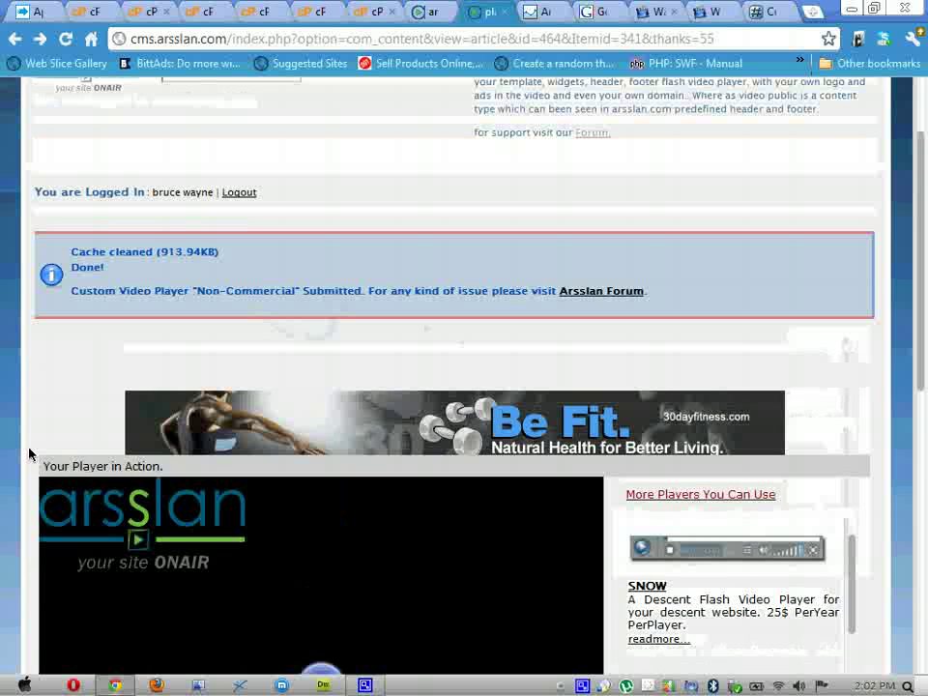
{"action": "scroll", "coordinate": [30, 454], "scroll_direction": "down", "scroll_amount": 1}
{"action": "scroll", "coordinate": [30, 454], "scroll_direction": "down", "scroll_amount": 3}
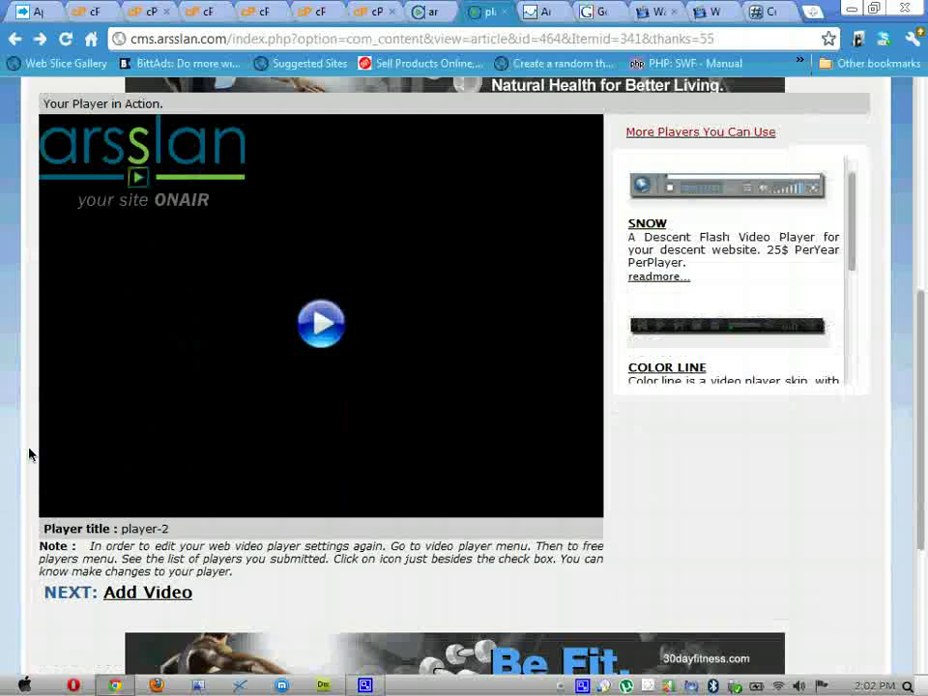
{"action": "scroll", "coordinate": [30, 454], "scroll_direction": "up", "scroll_amount": 2}
{"action": "scroll", "coordinate": [30, 454], "scroll_direction": "down", "scroll_amount": 1}
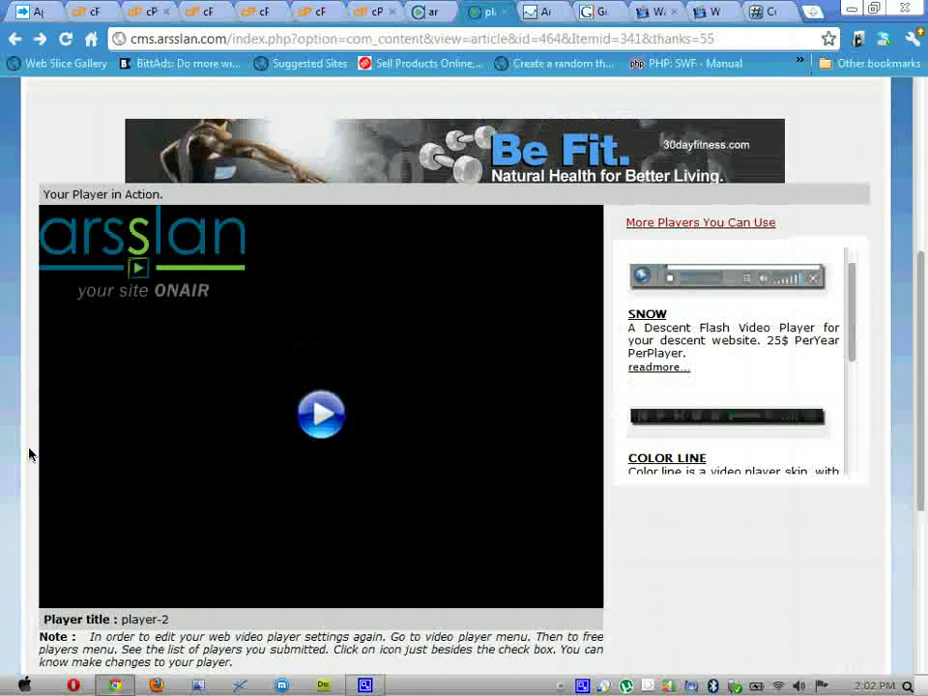
{"action": "mouse_move", "coordinate": [288, 450]}
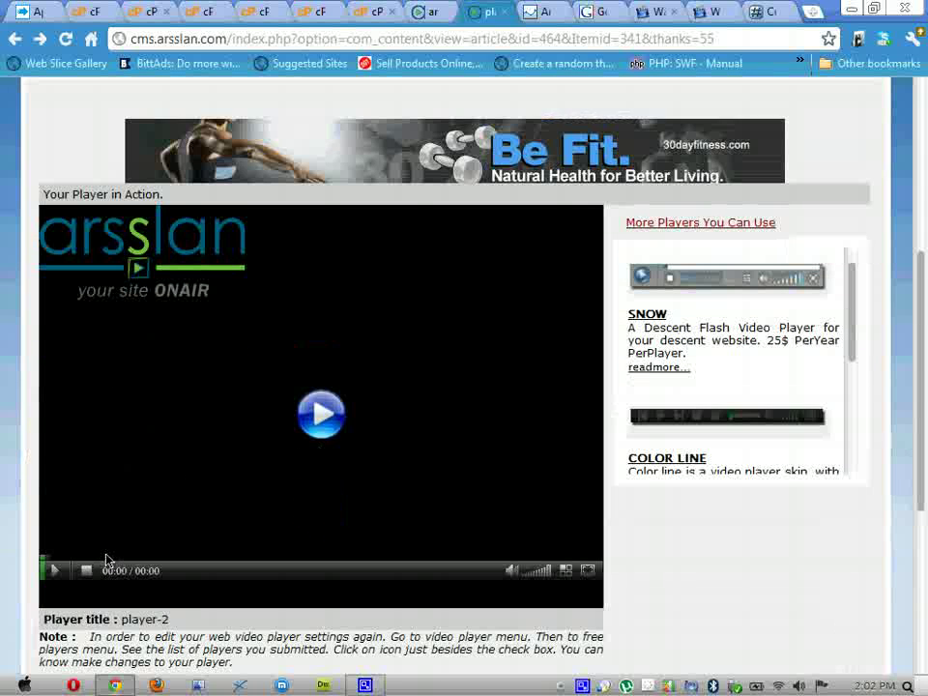